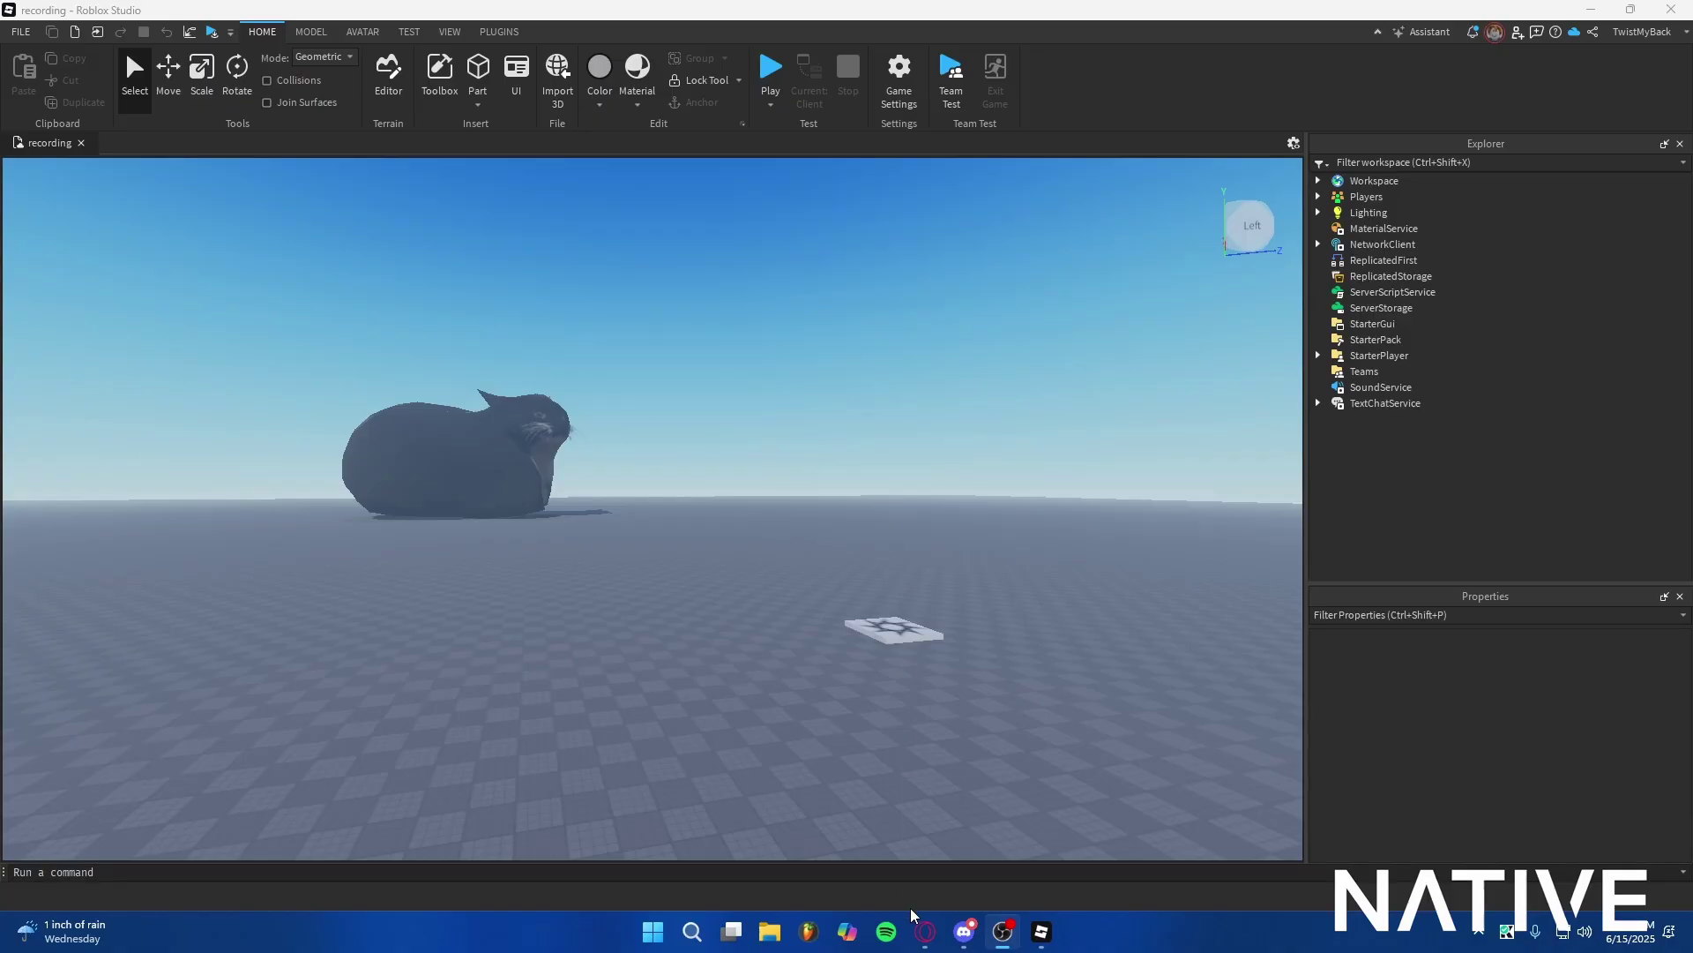
# Step: Upload d4dj-dj-ezgif.com-video-to-gif-converter.gif to Ezgif's GIF to sprite sheet converter
pyautogui.click(925, 932)
pyautogui.click(322, 16)
pyautogui.click(489, 16)
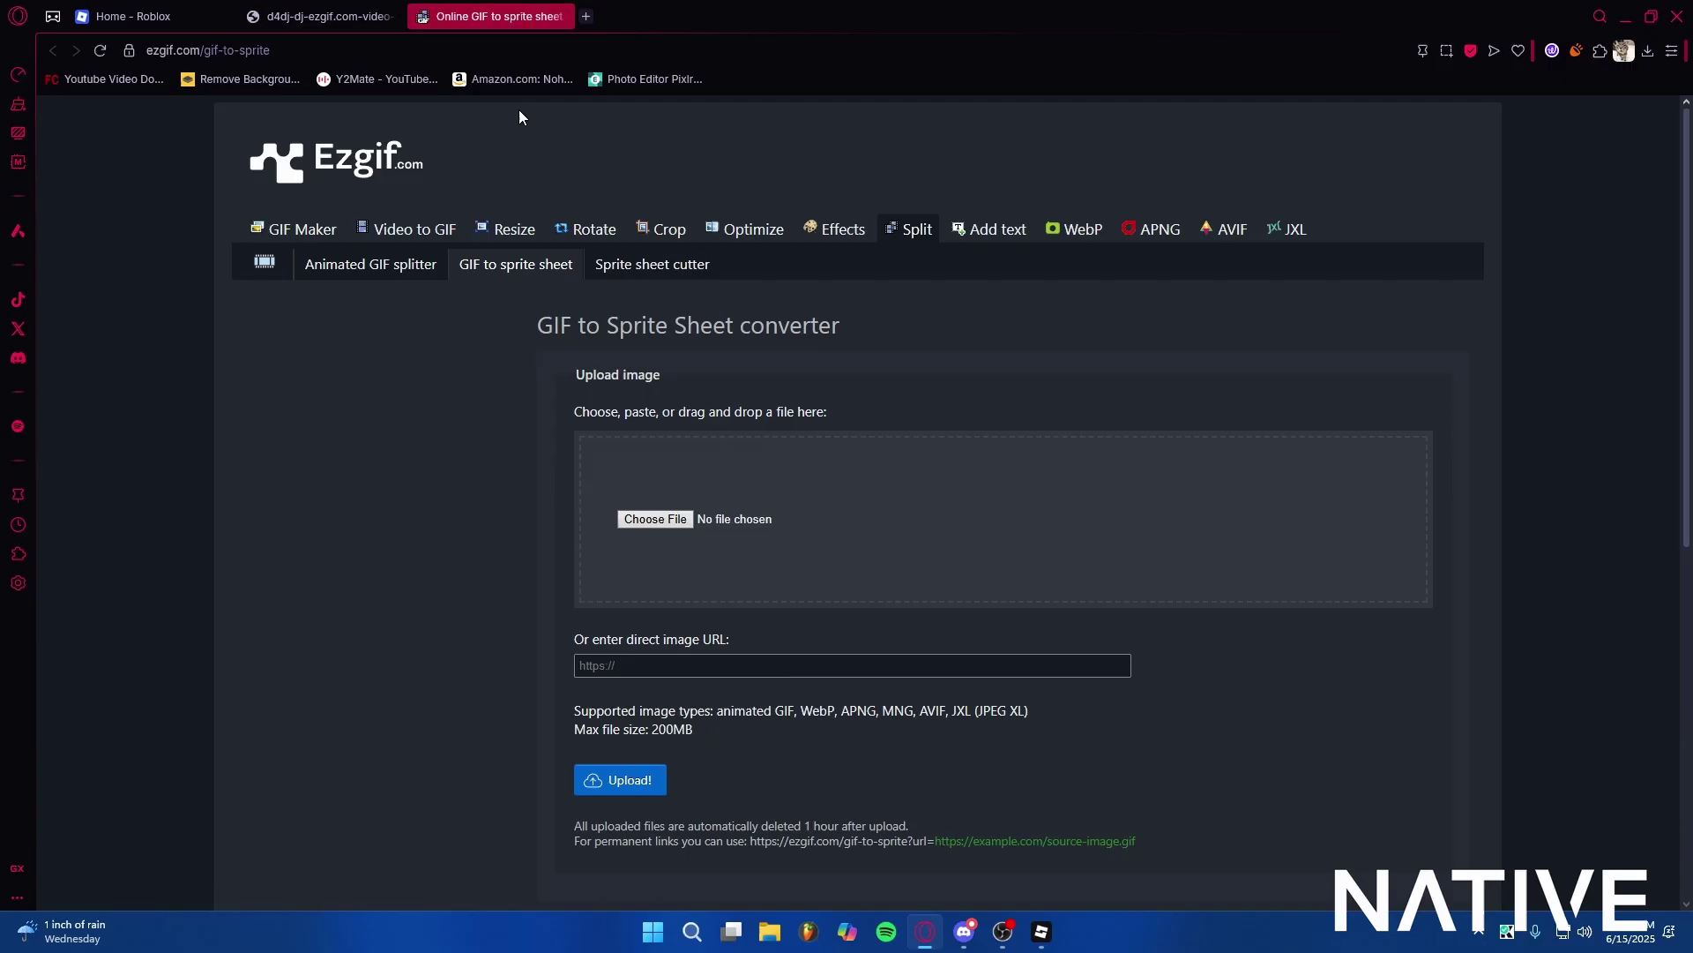
pyautogui.moveTo(489, 16); pyautogui.dragTo(322, 16)
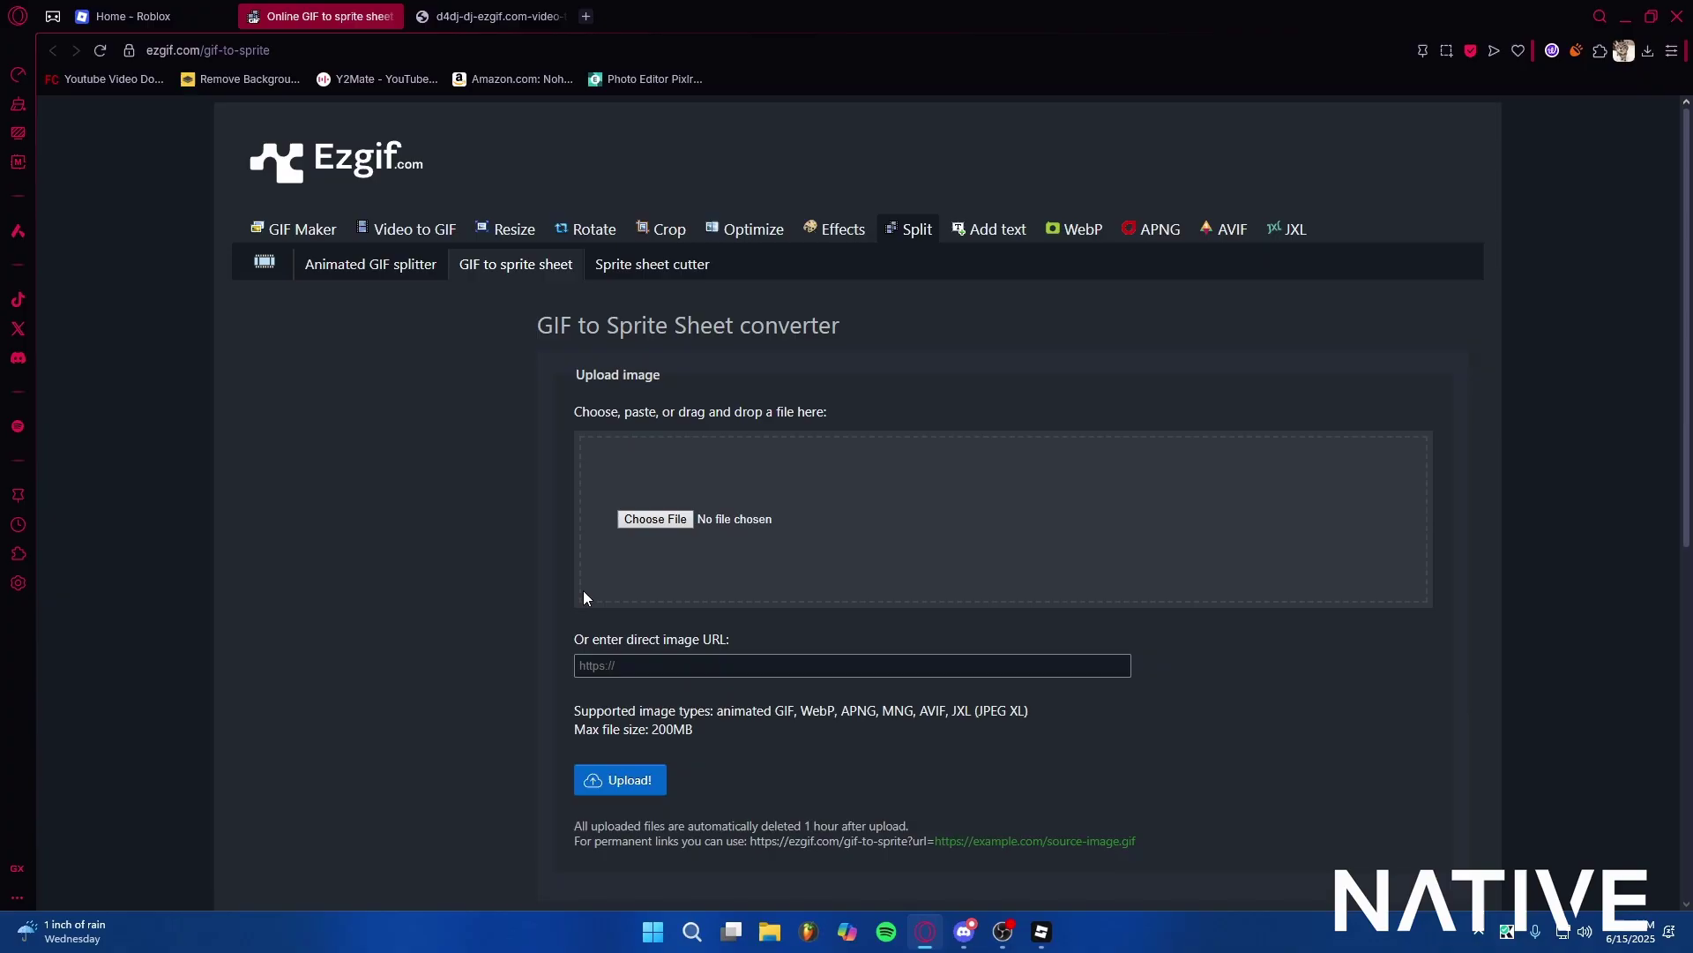
pyautogui.click(647, 522)
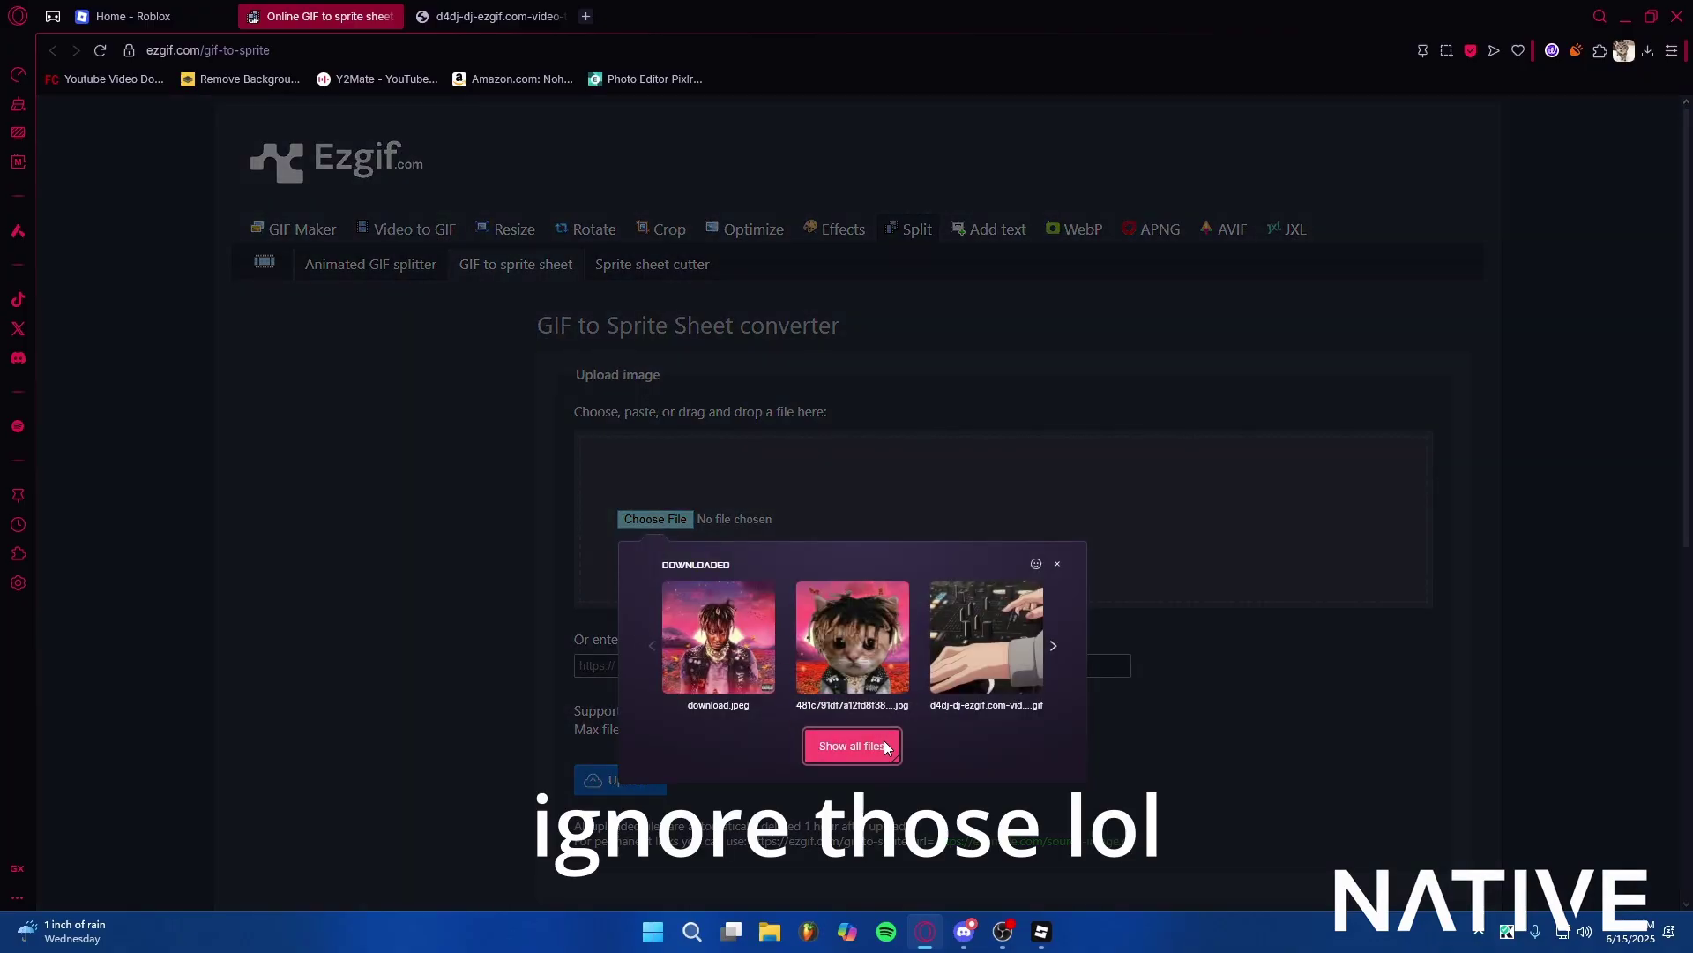
pyautogui.click(988, 681)
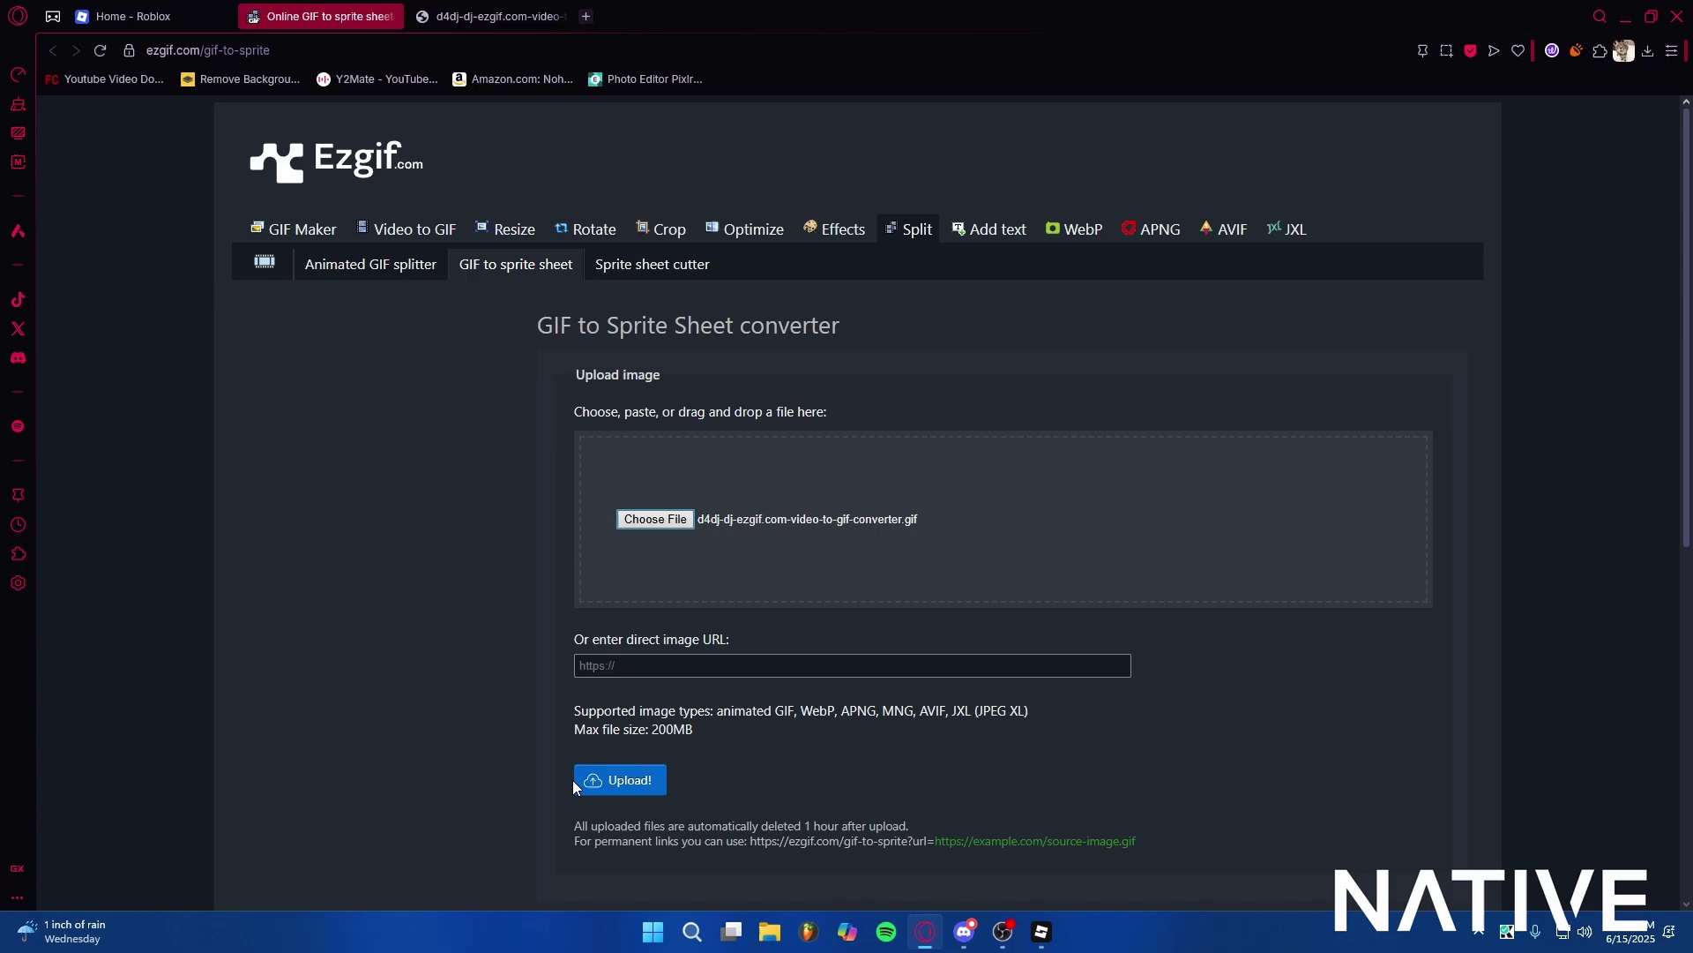
pyautogui.click(596, 780)
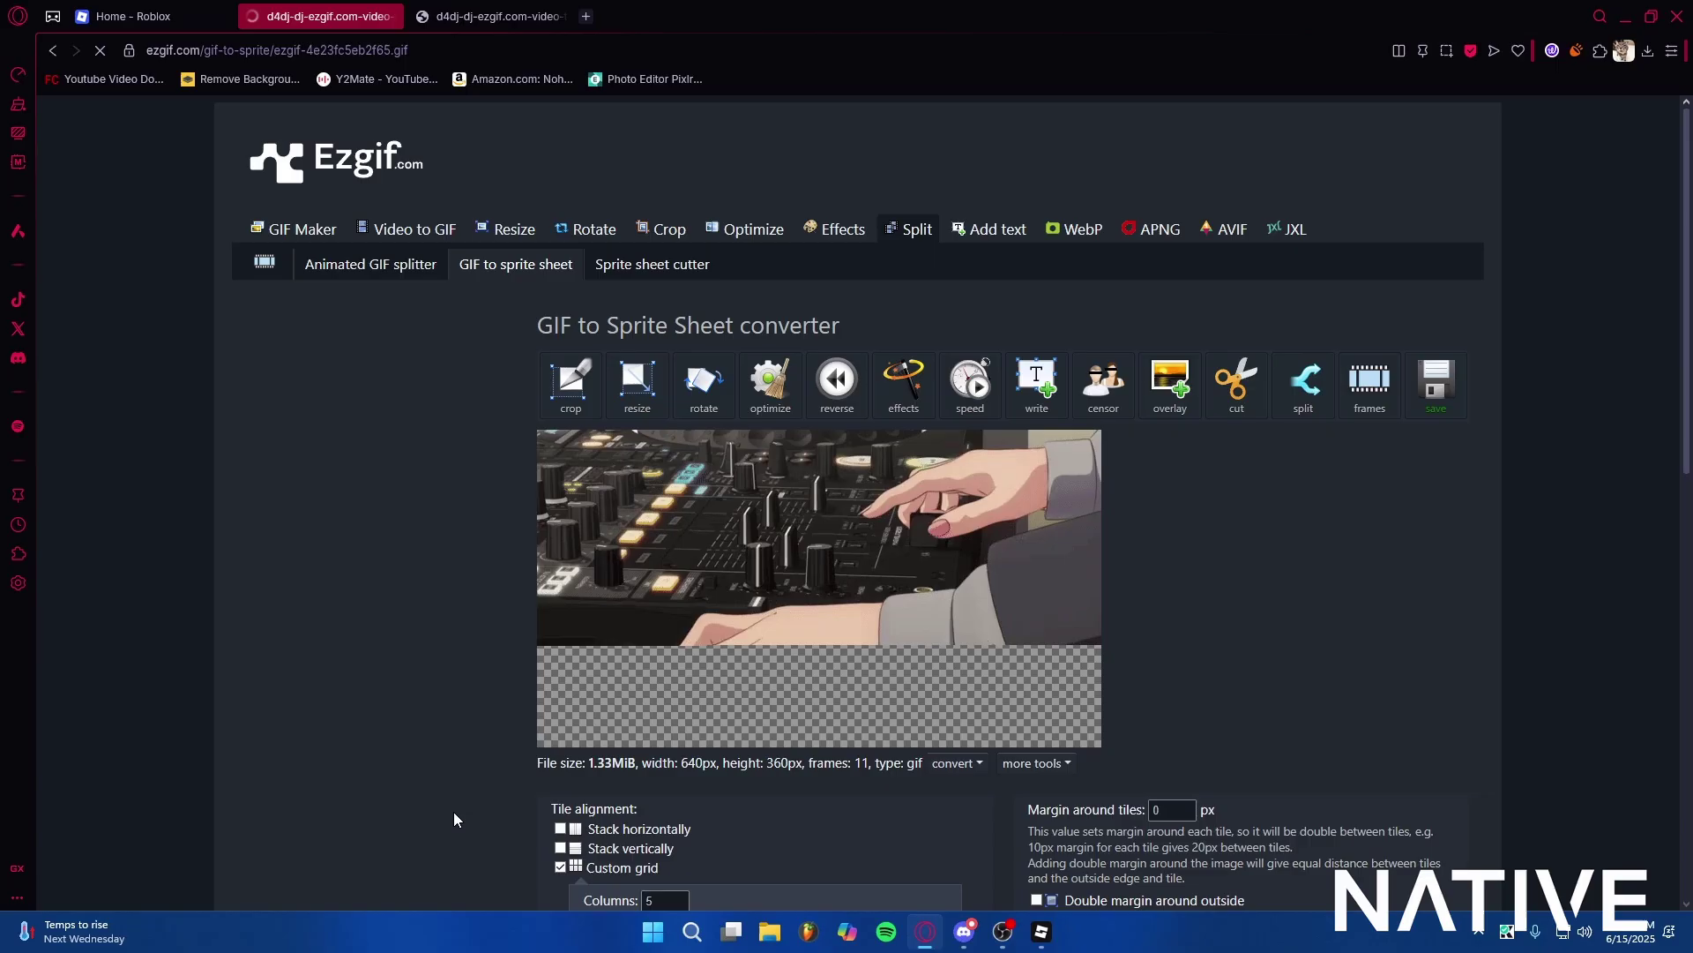
# Step: Convert the GIF to a 5-column sheet and save d4dj-dj-ezgif.com-gif-to-sprite-converter.png (3200×1080)
pyautogui.scroll(-5, 453, 812)
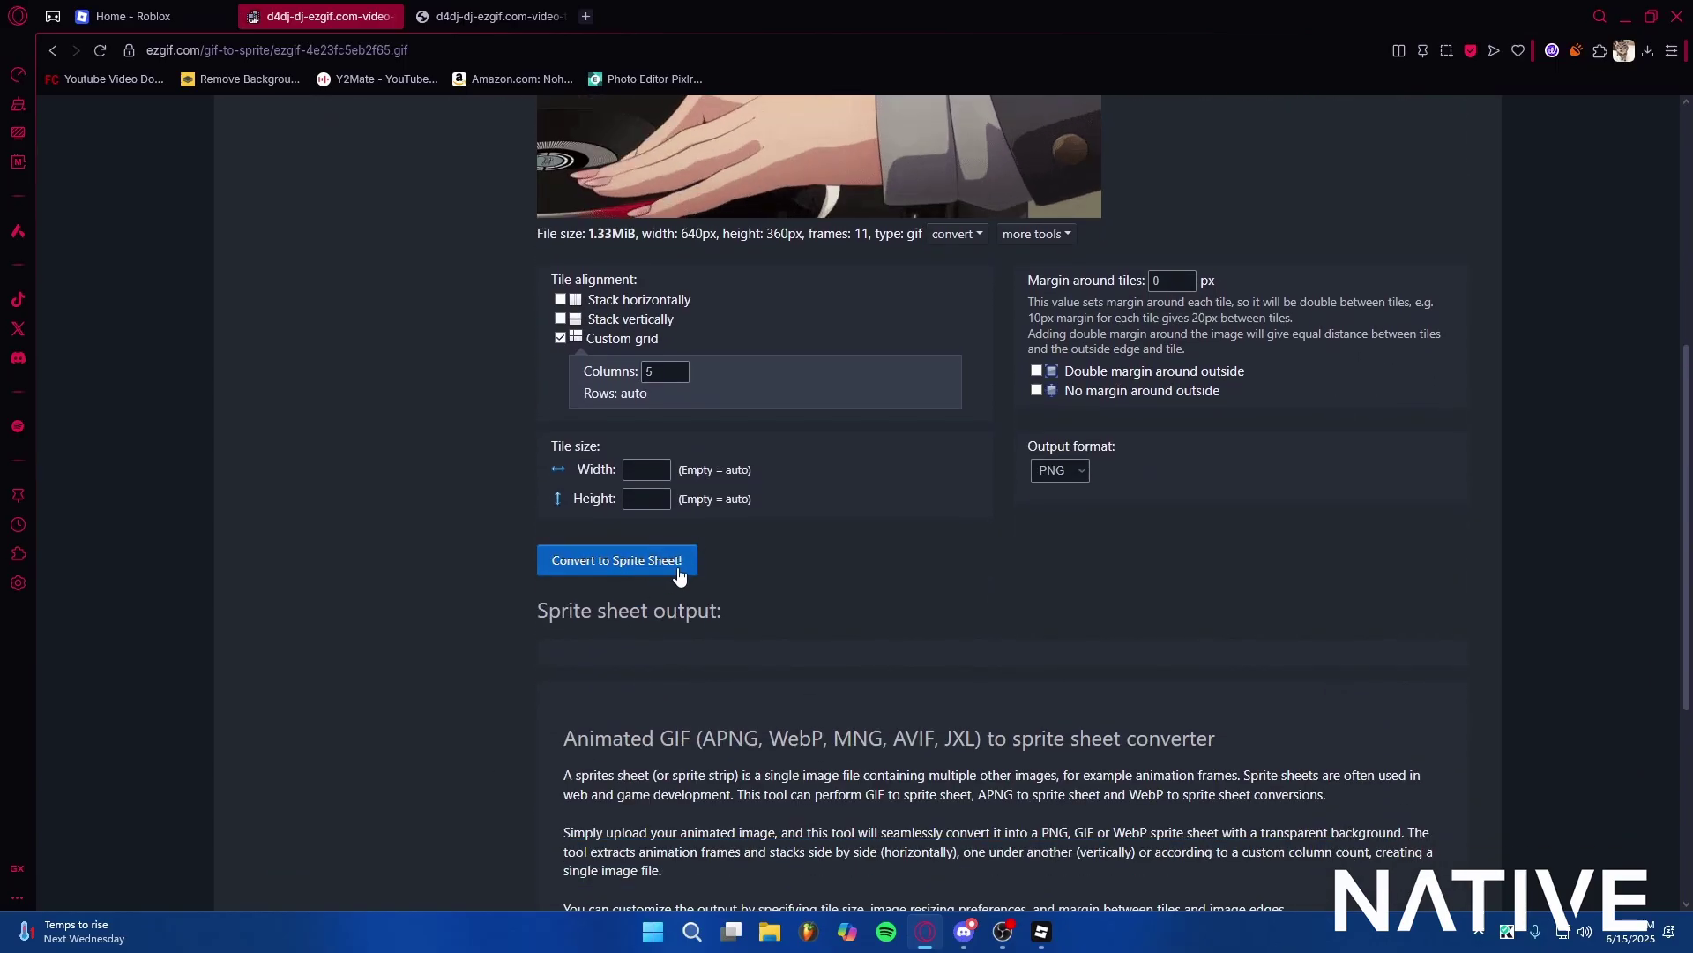
pyautogui.click(653, 561)
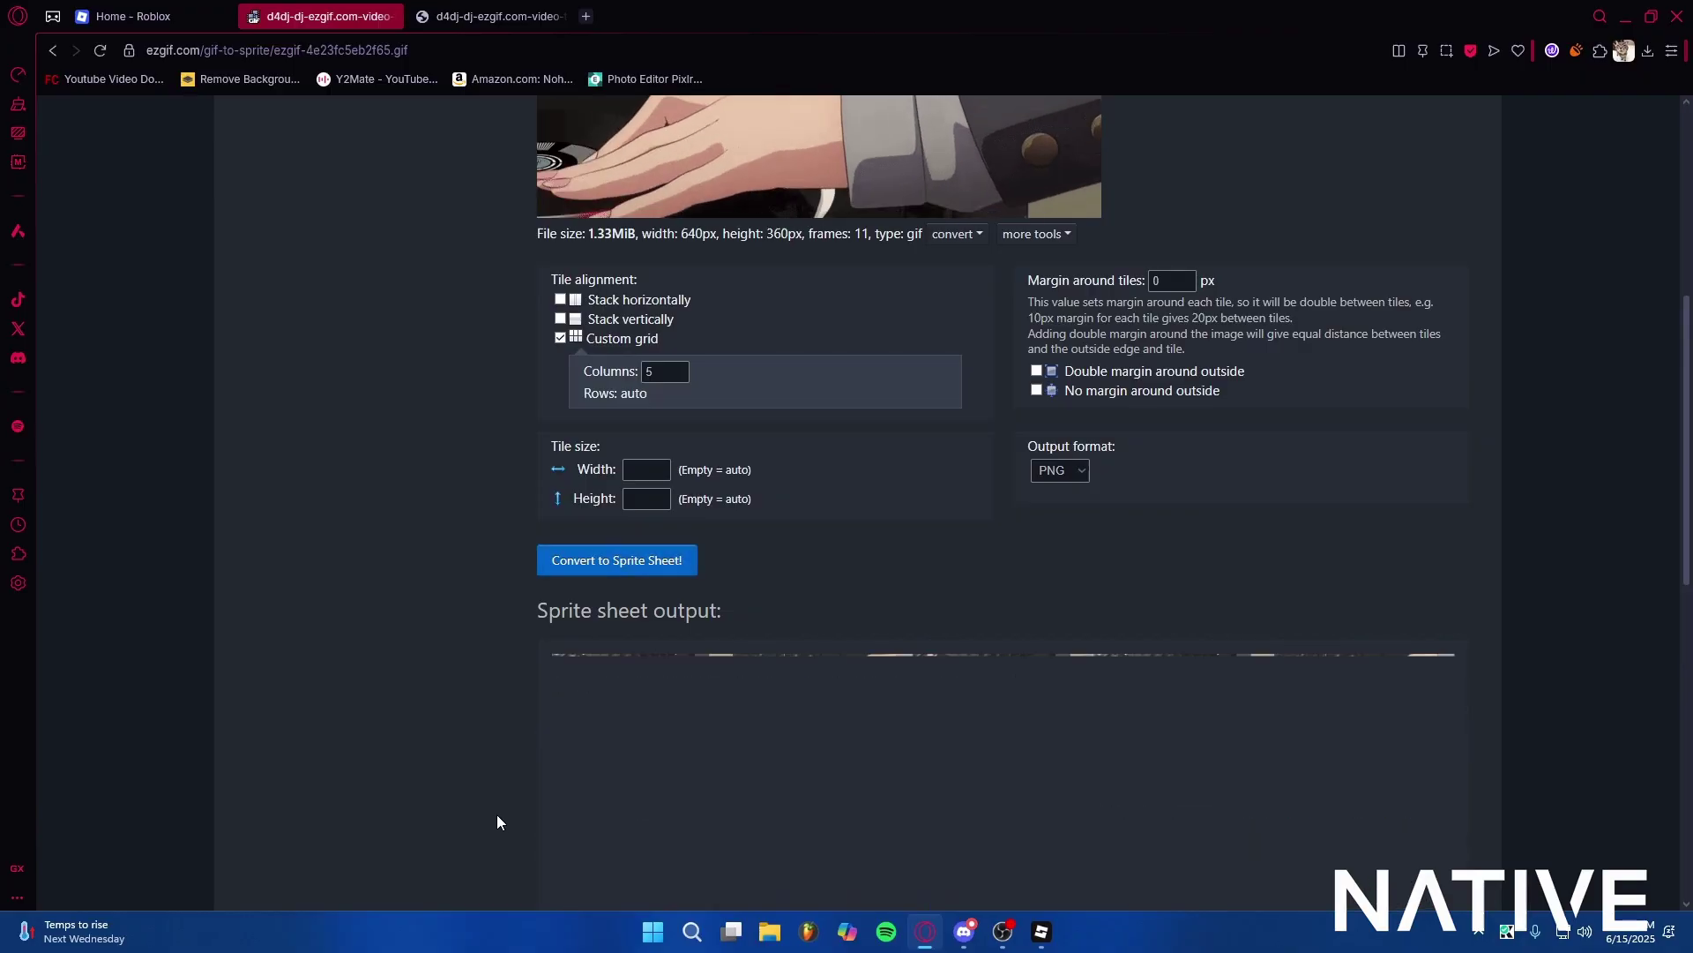
pyautogui.scroll(-2, 547, 771)
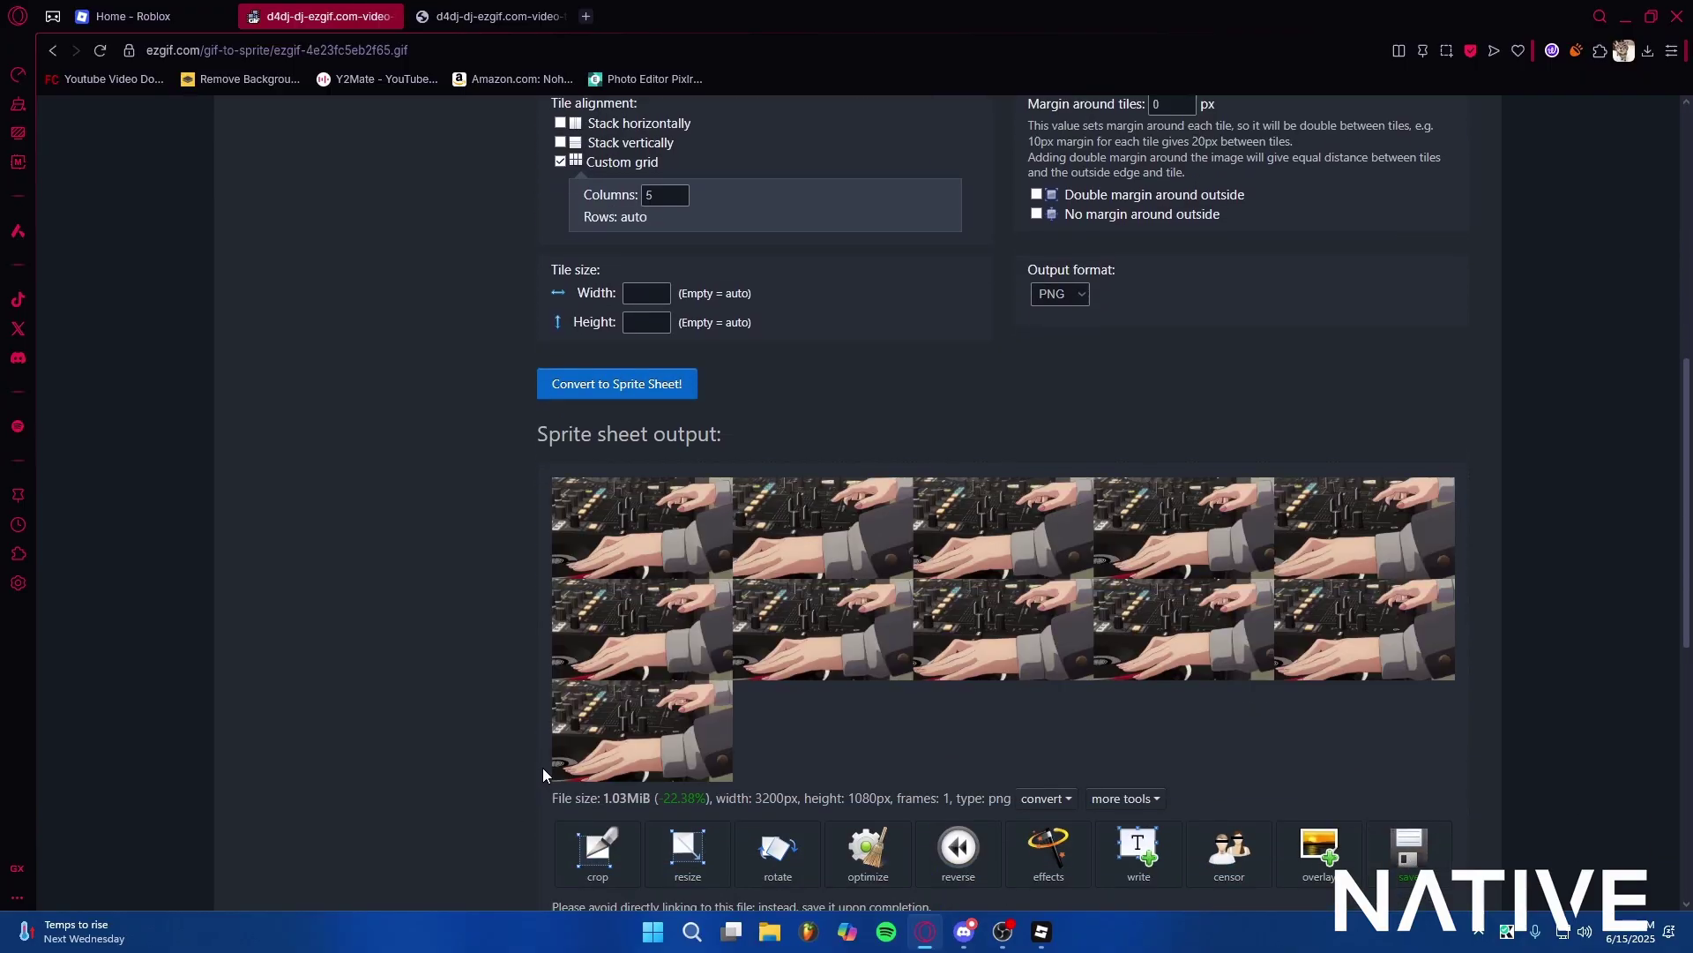
pyautogui.scroll(-2, 539, 771)
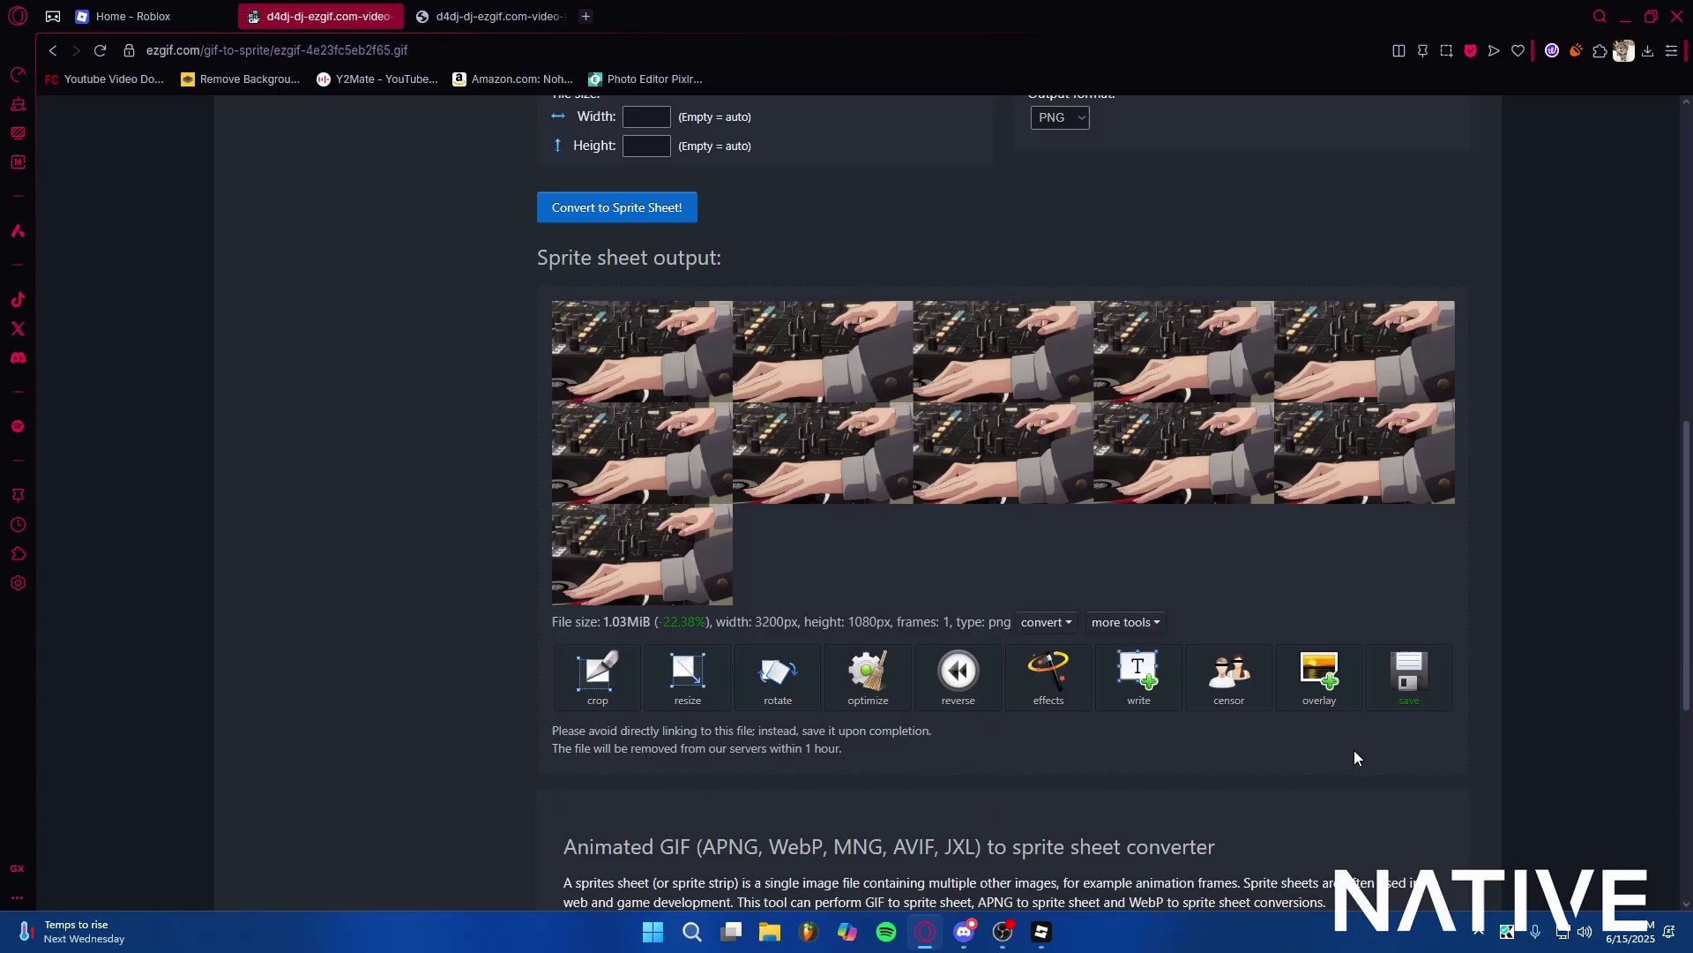
pyautogui.click(1406, 701)
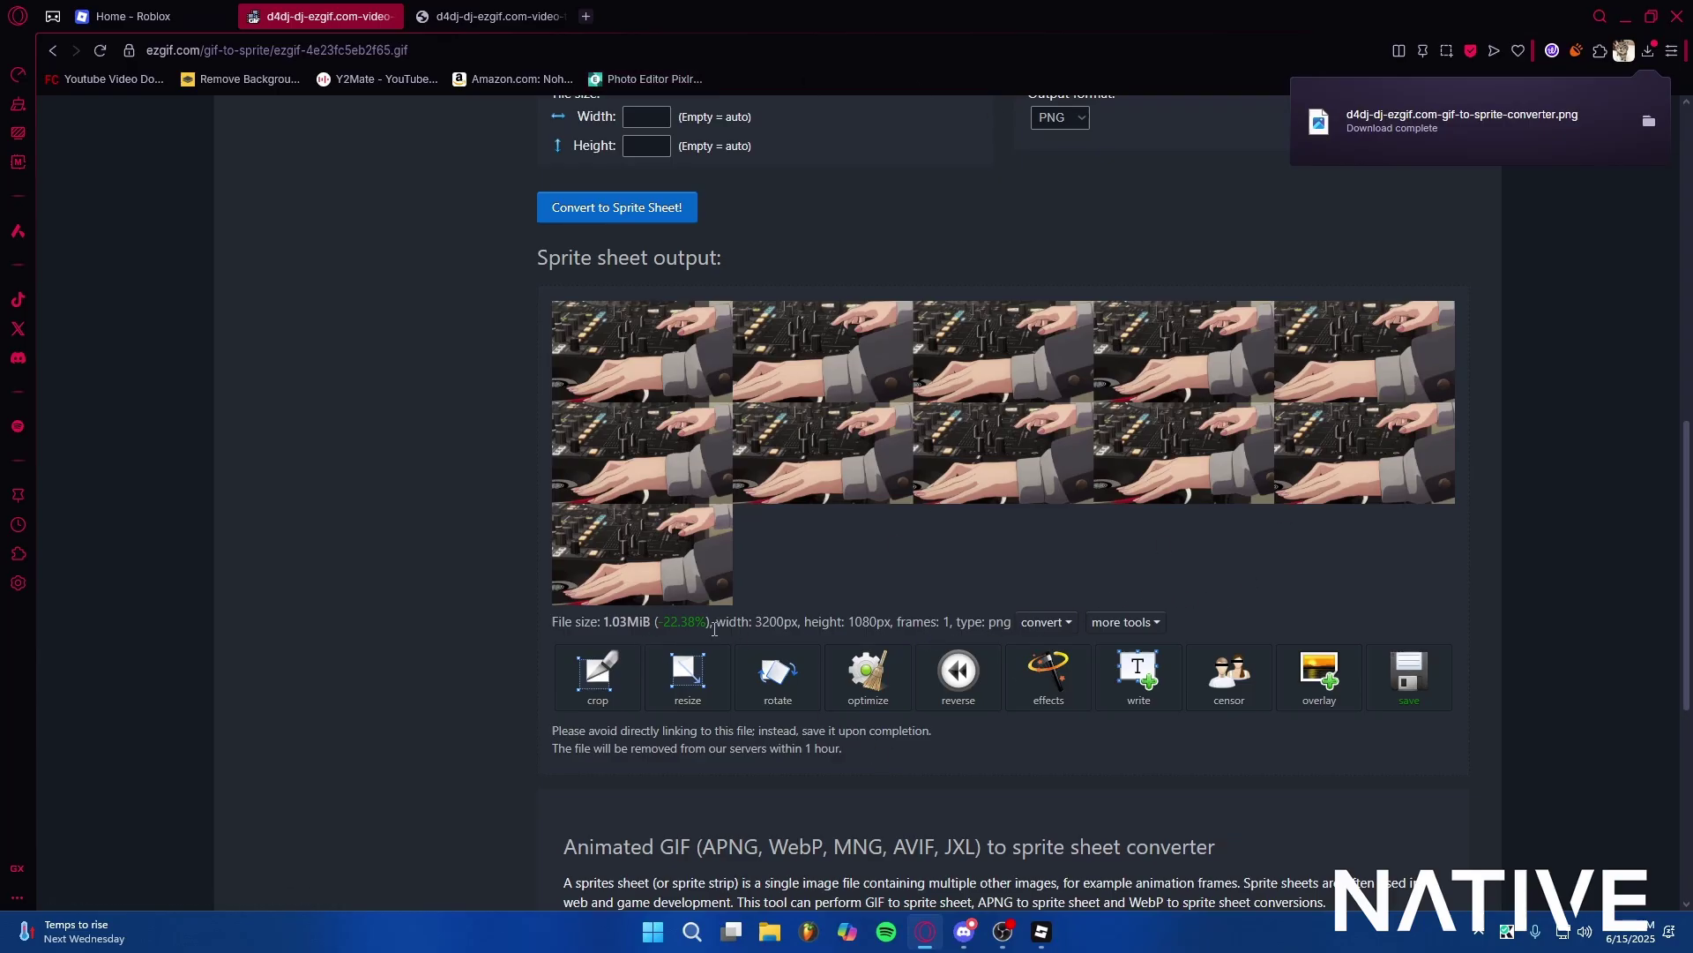
pyautogui.moveTo(715, 627); pyautogui.dragTo(891, 625)
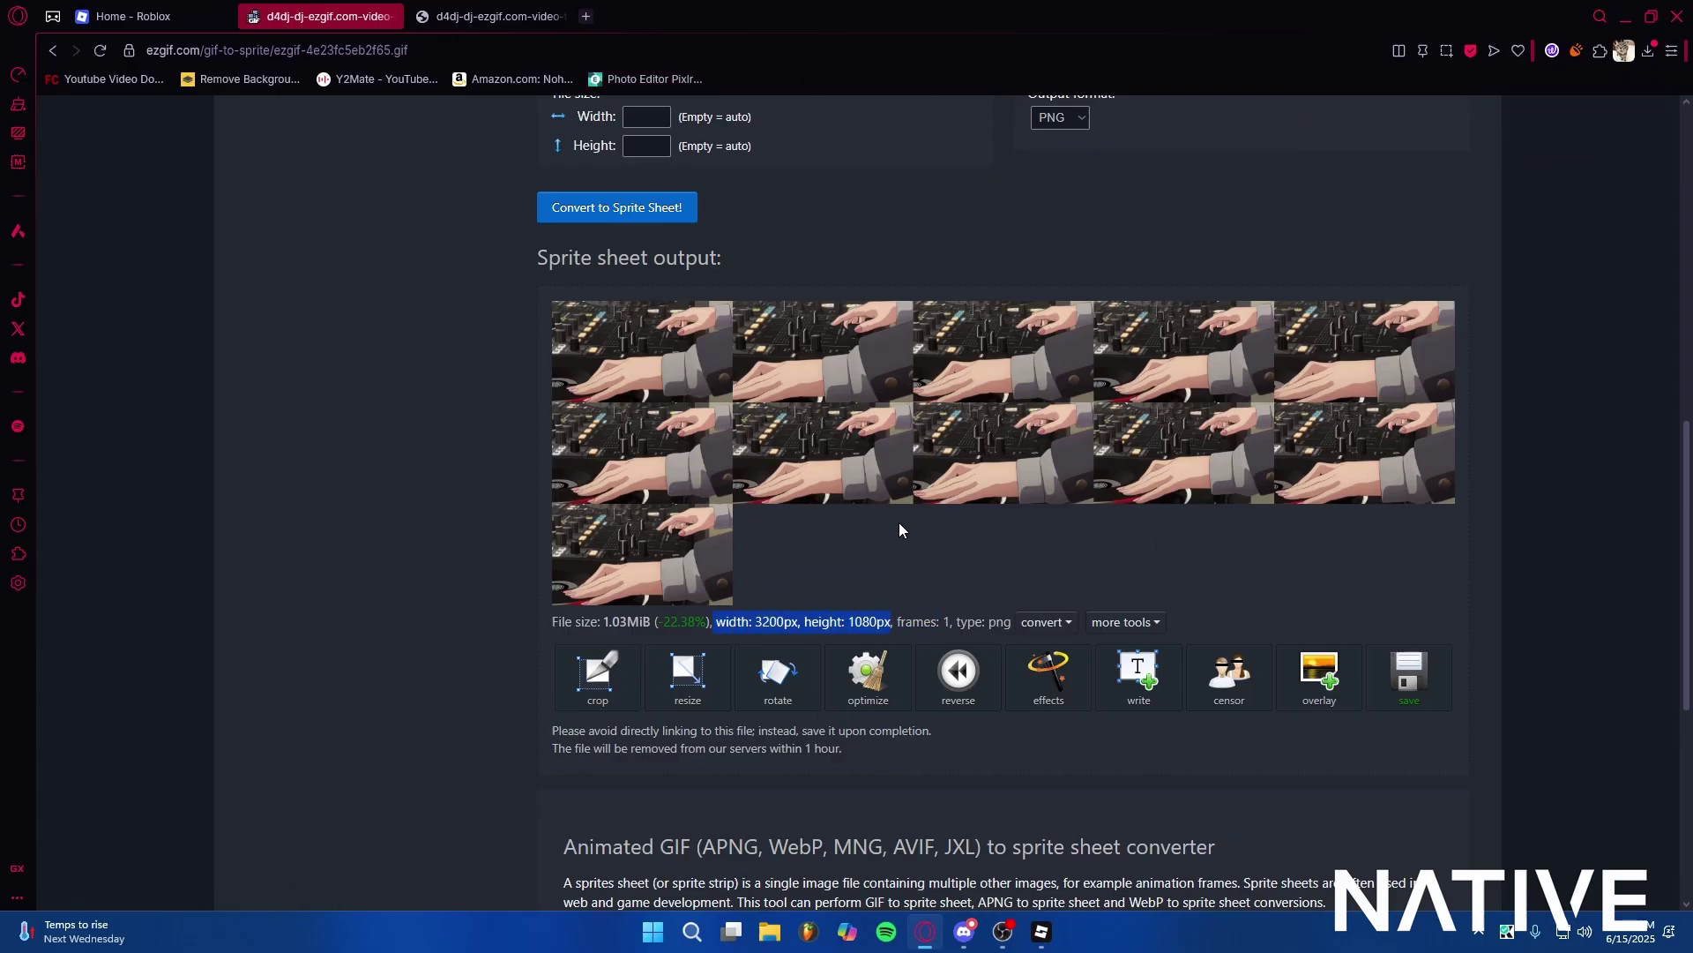
# Step: Open the Decals list under Creations > Development Items on the Roblox Creator Hub
pyautogui.click(78, 14)
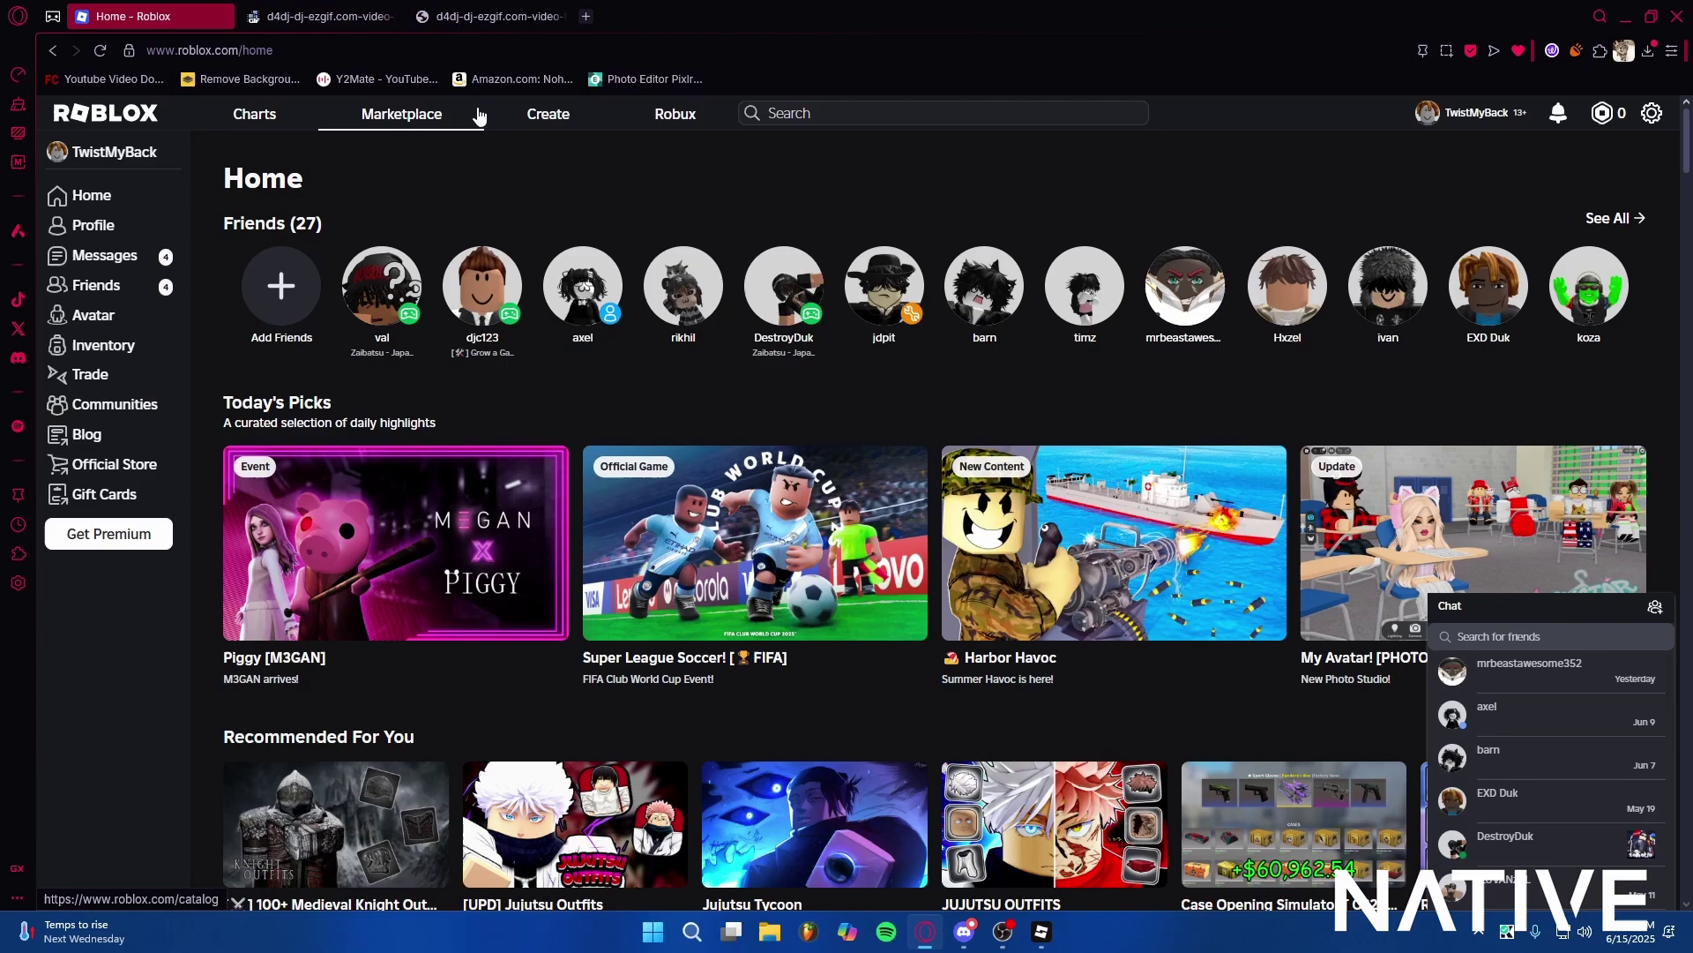
pyautogui.click(540, 121)
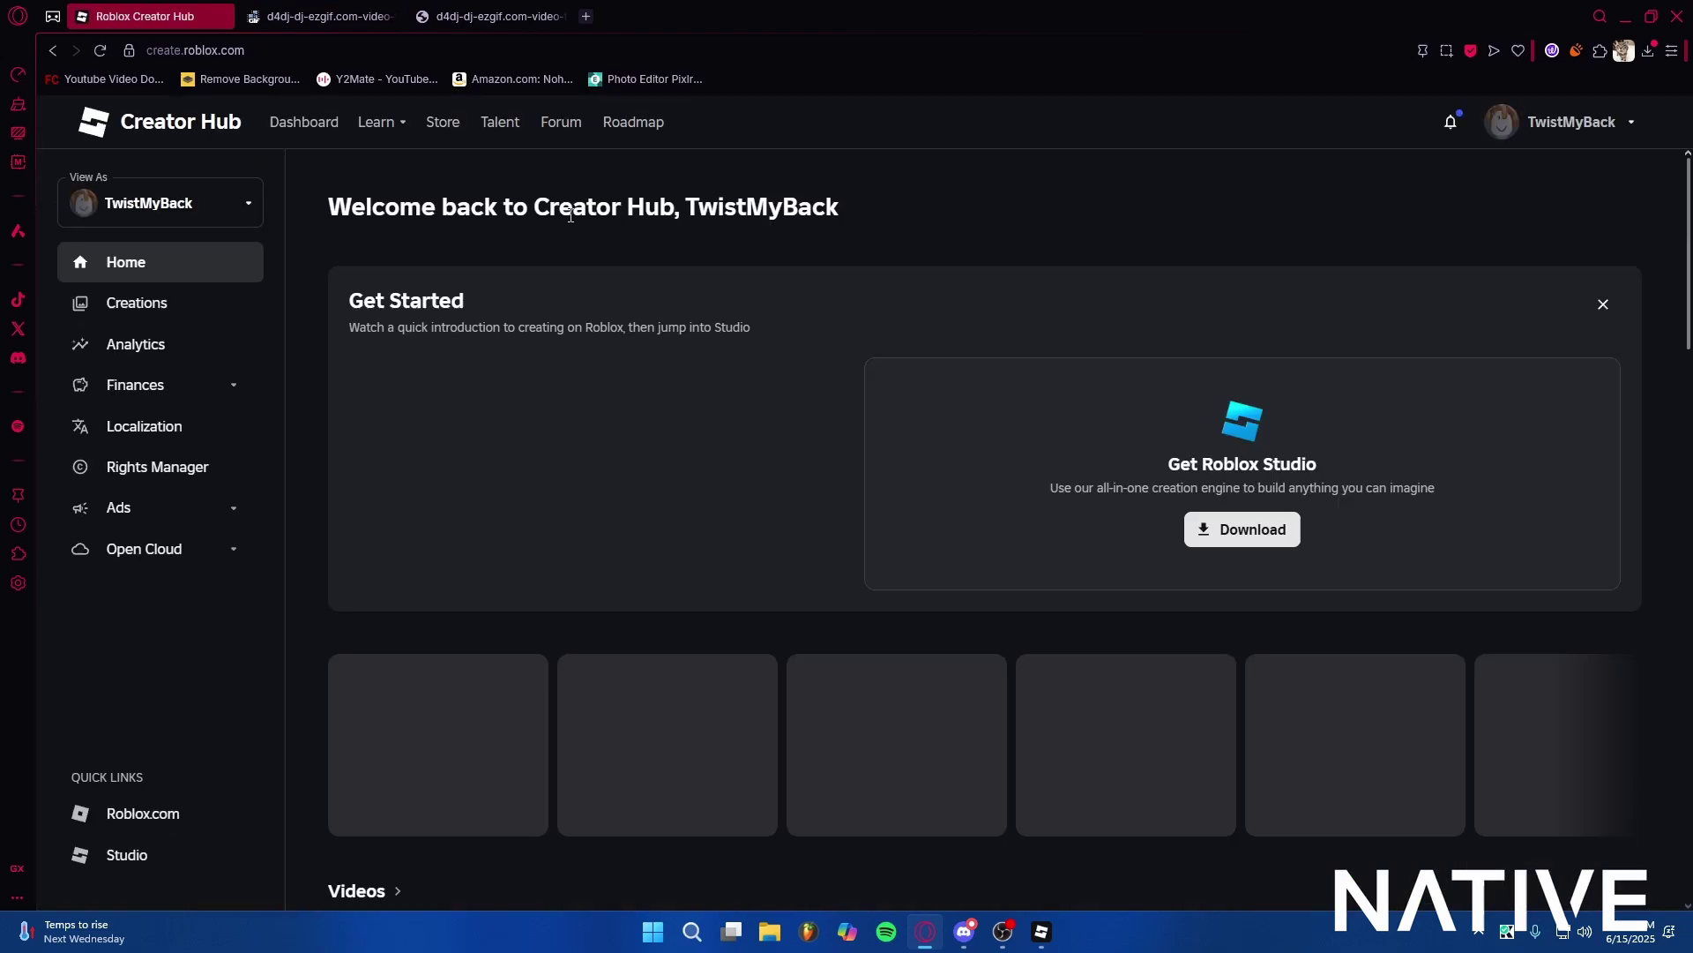
pyautogui.click(141, 305)
pyautogui.click(675, 254)
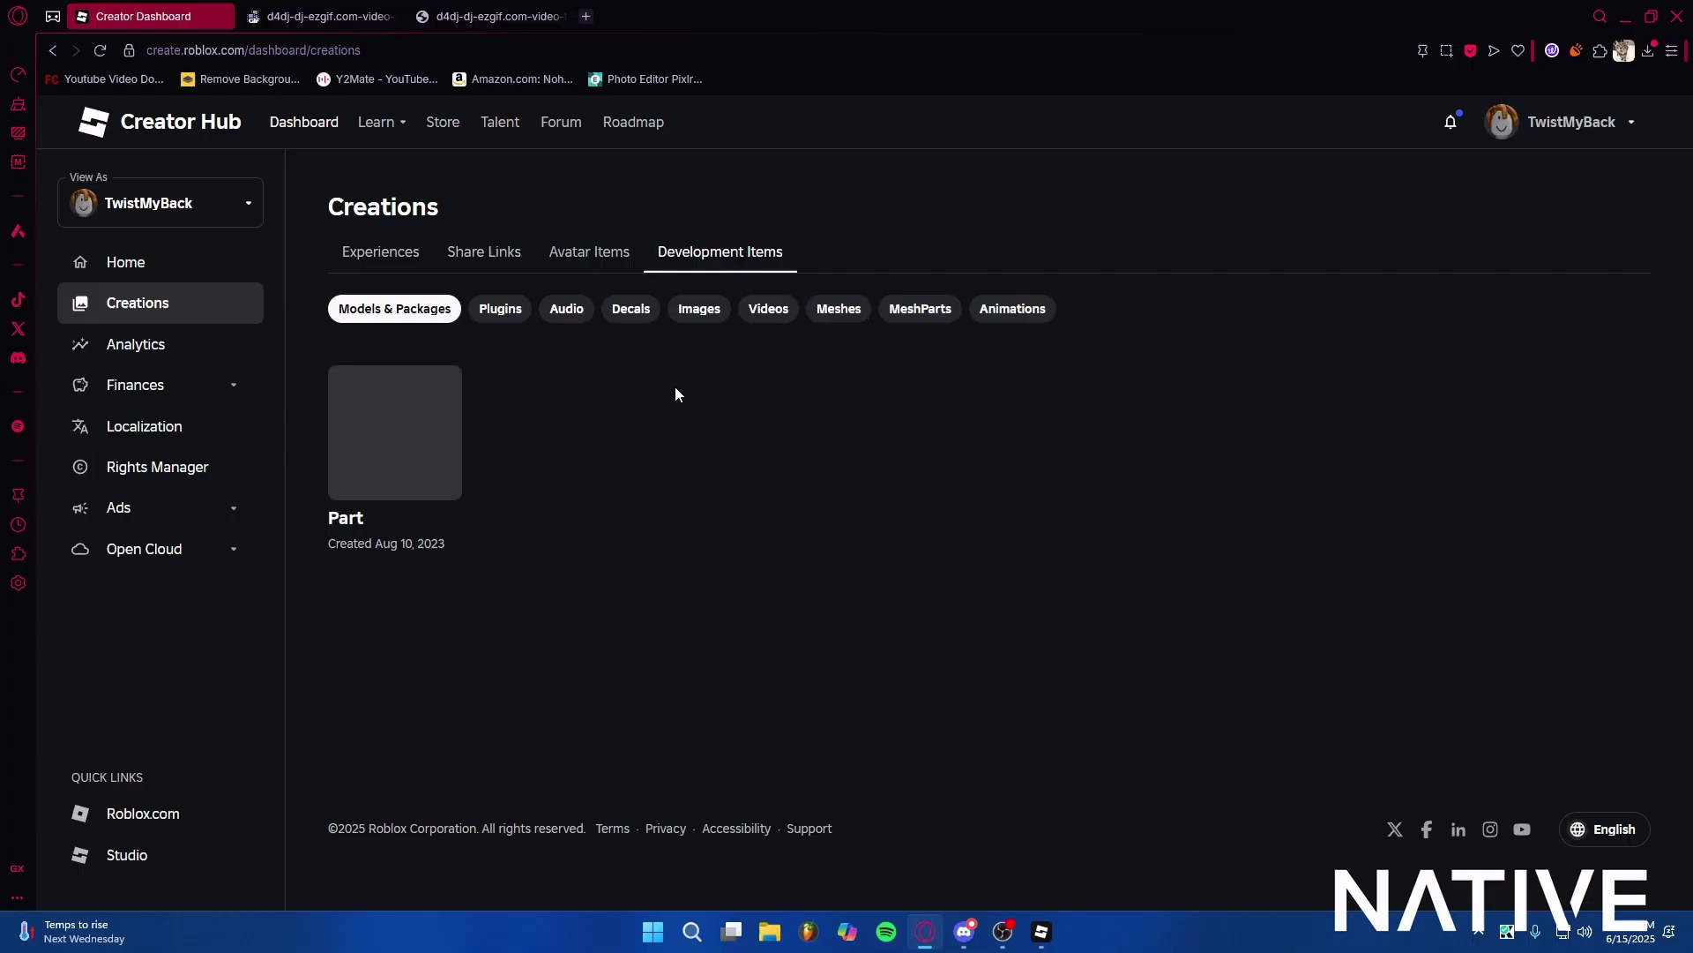
pyautogui.click(631, 311)
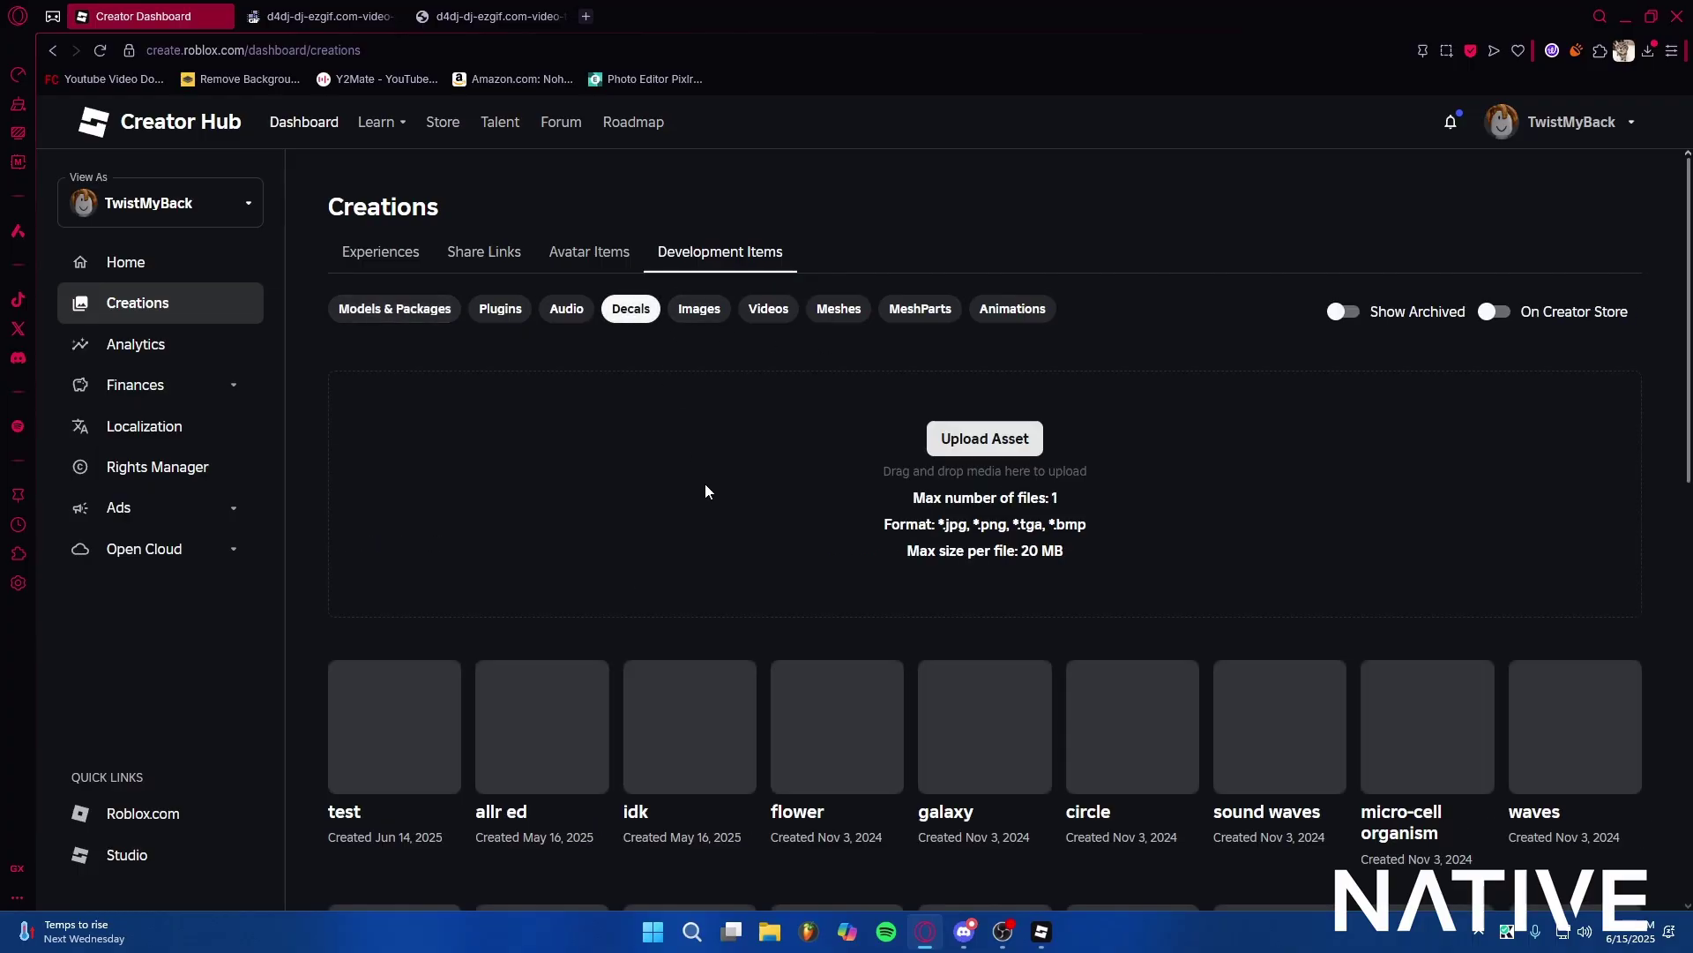
# Step: Upload d4dj-dj-ezgif.com-gif-to-sprite-converter.png as a new decal named 'test'
pyautogui.click(970, 439)
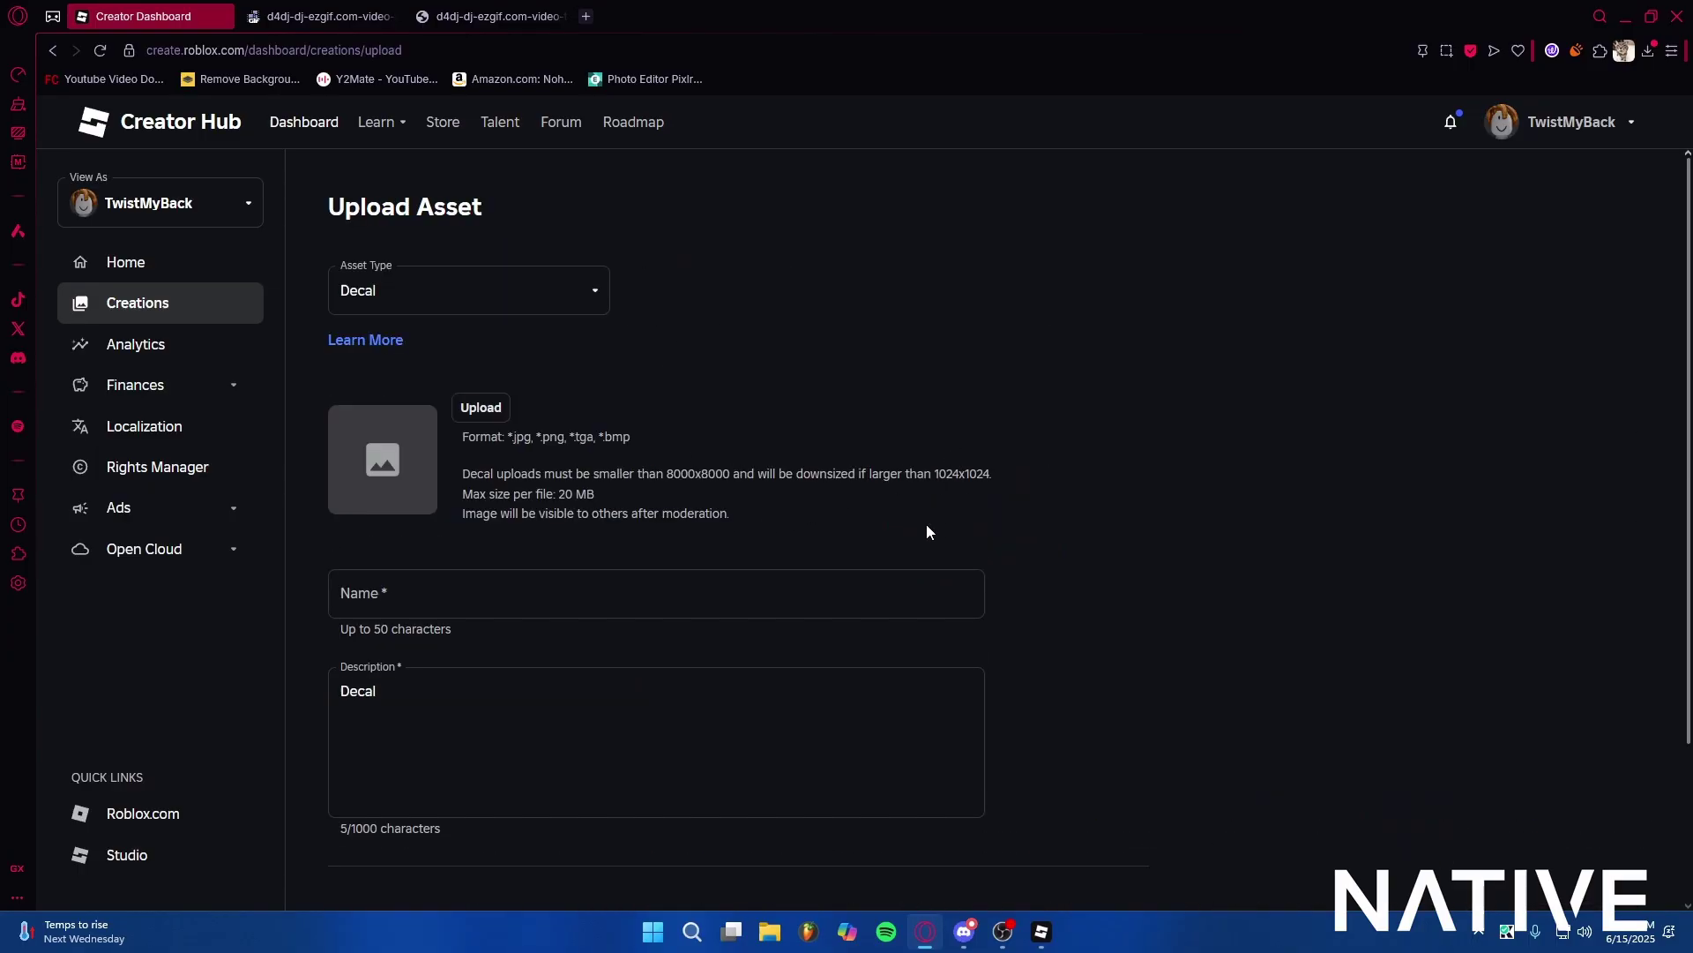
pyautogui.click(487, 411)
pyautogui.click(561, 520)
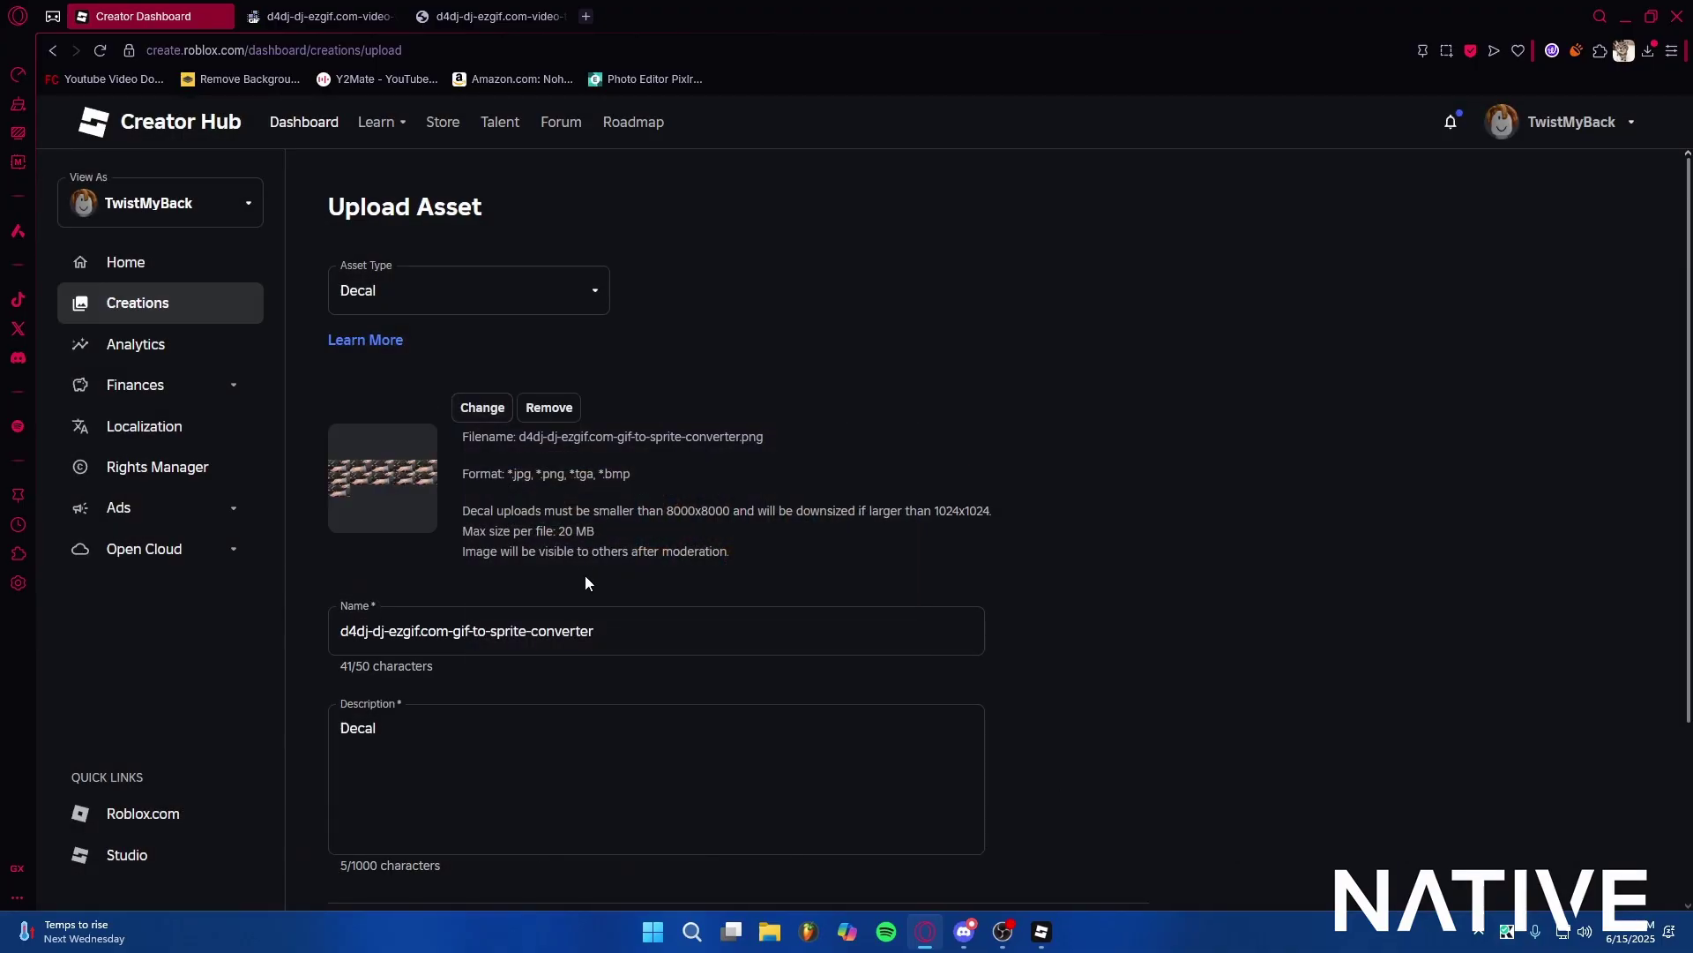
pyautogui.write('test')
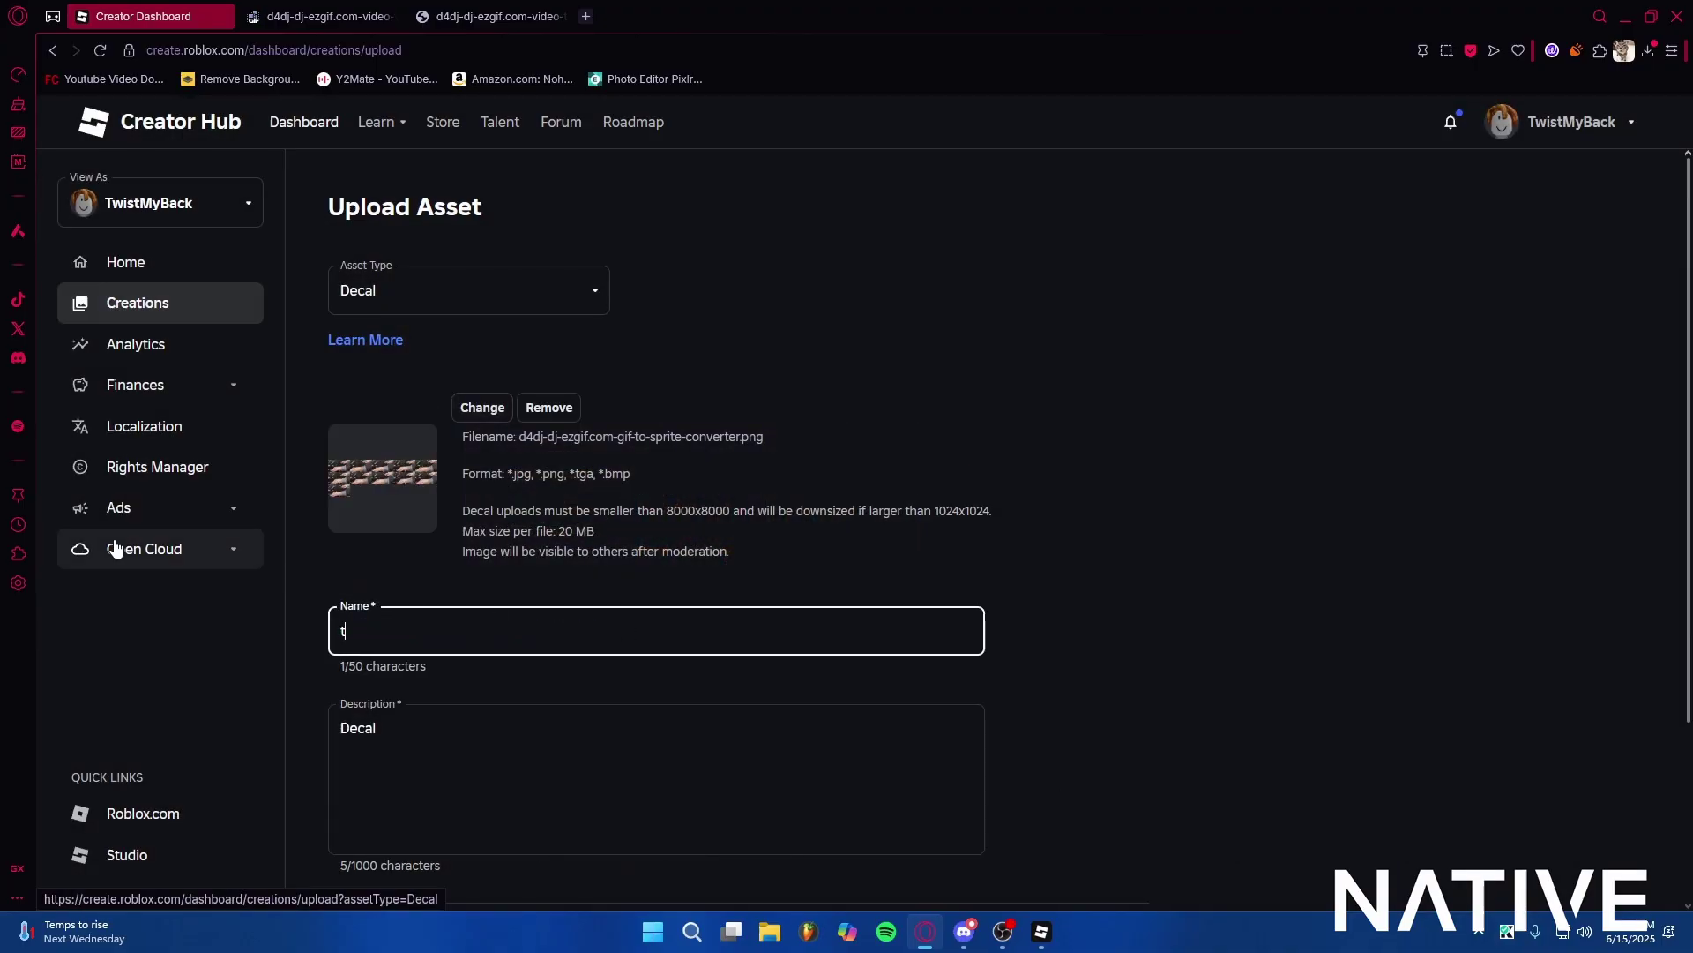
pyautogui.click(1426, 444)
pyautogui.scroll(-3, 1062, 525)
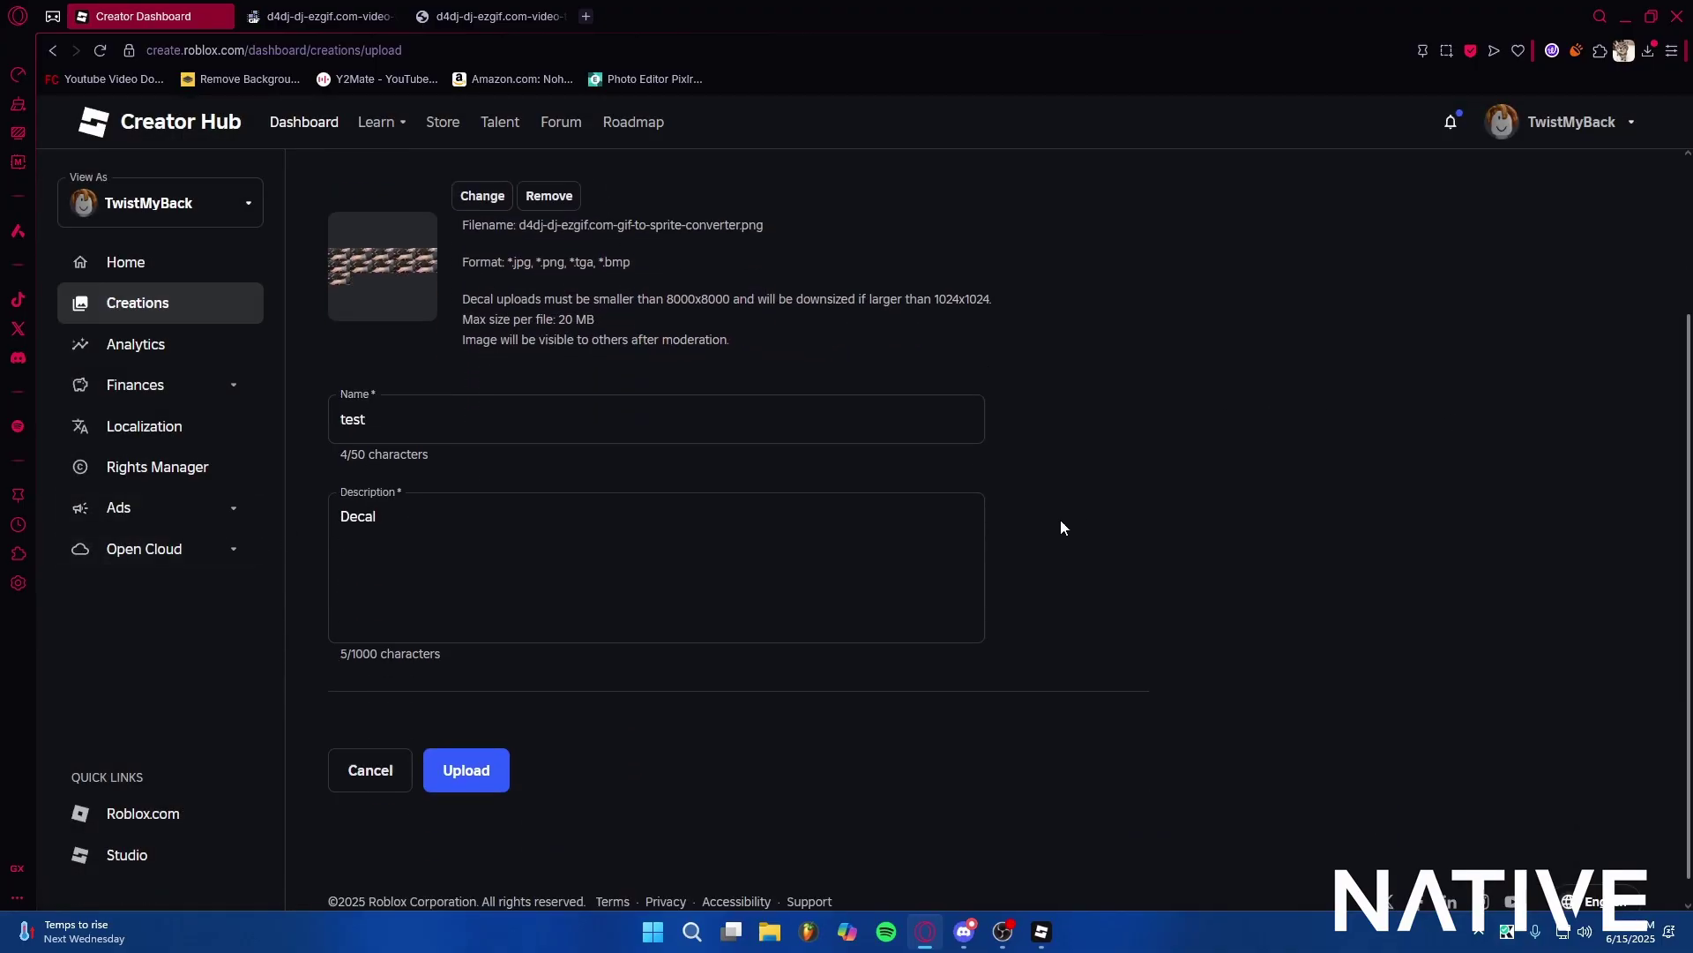
pyautogui.click(471, 750)
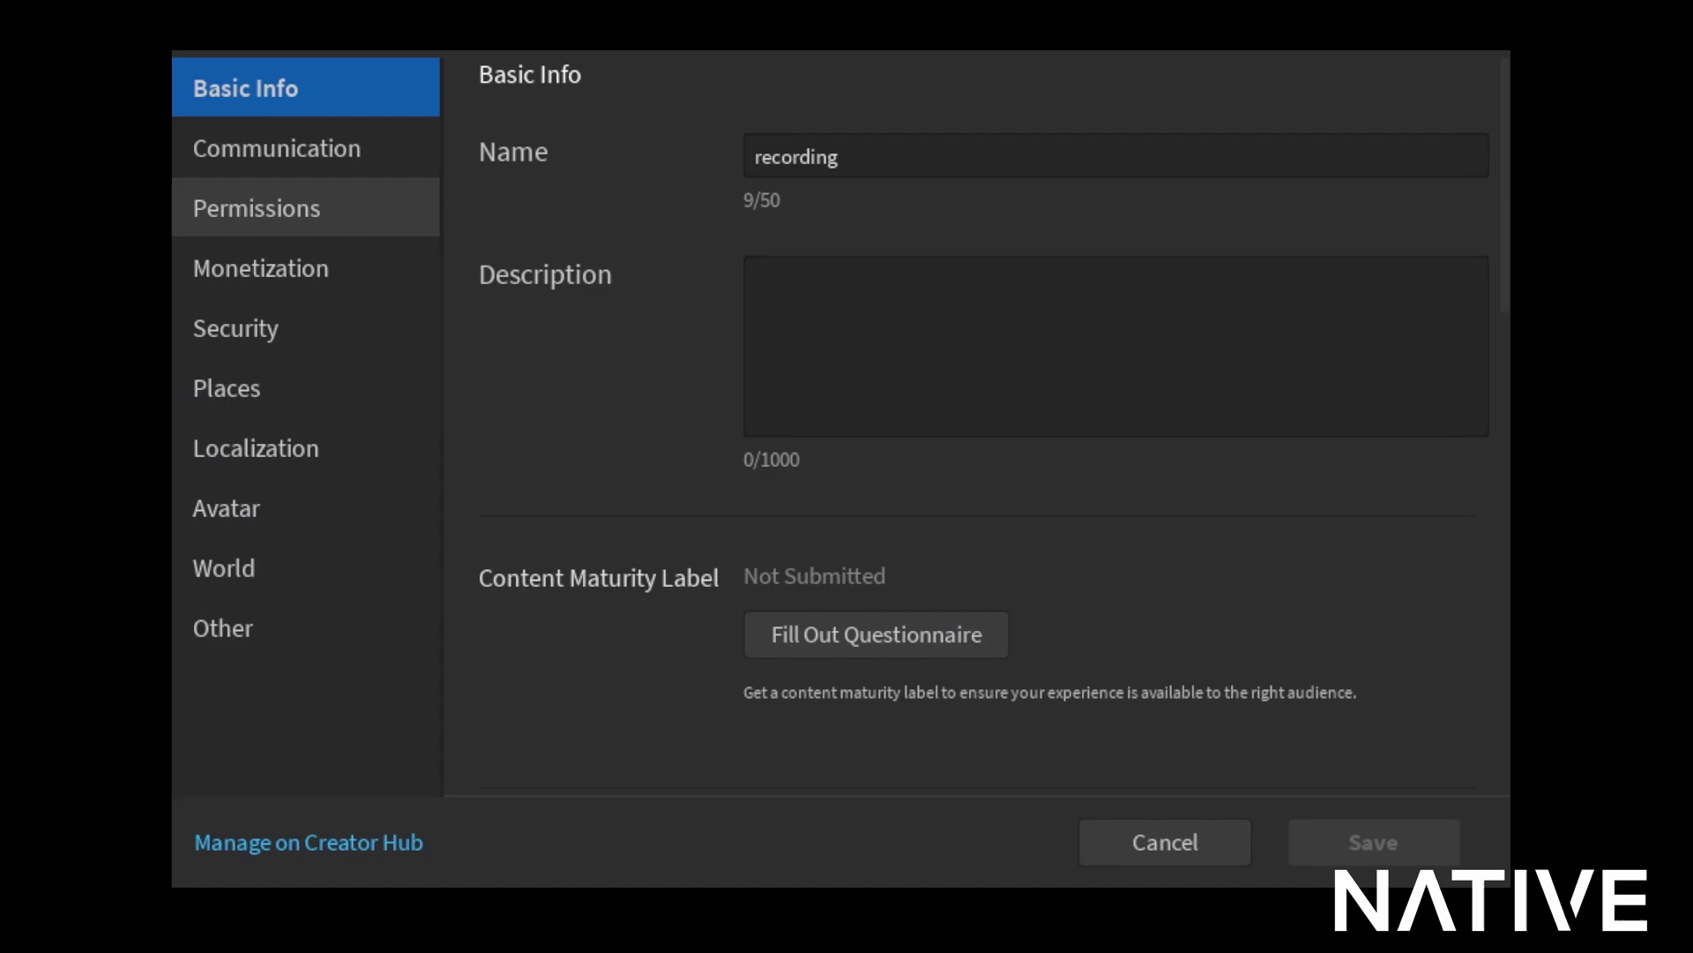
# Step: Turn on Allow HTTP Requests under Security in Game Settings and save
pyautogui.click(236, 328)
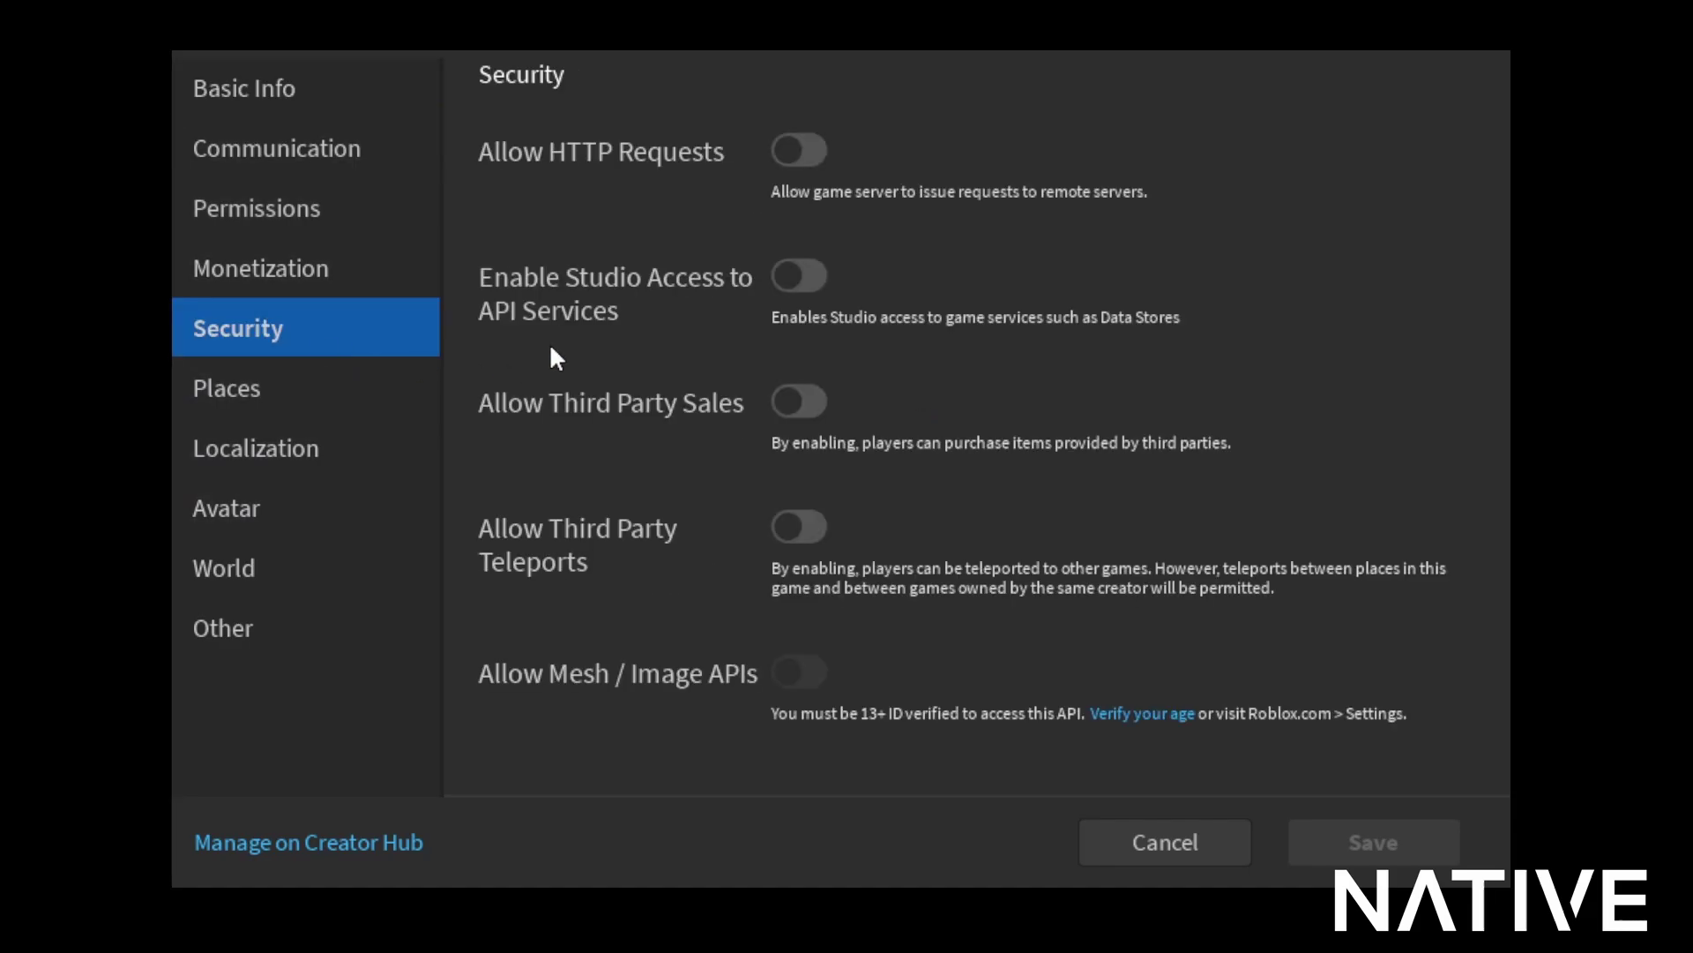
pyautogui.click(791, 152)
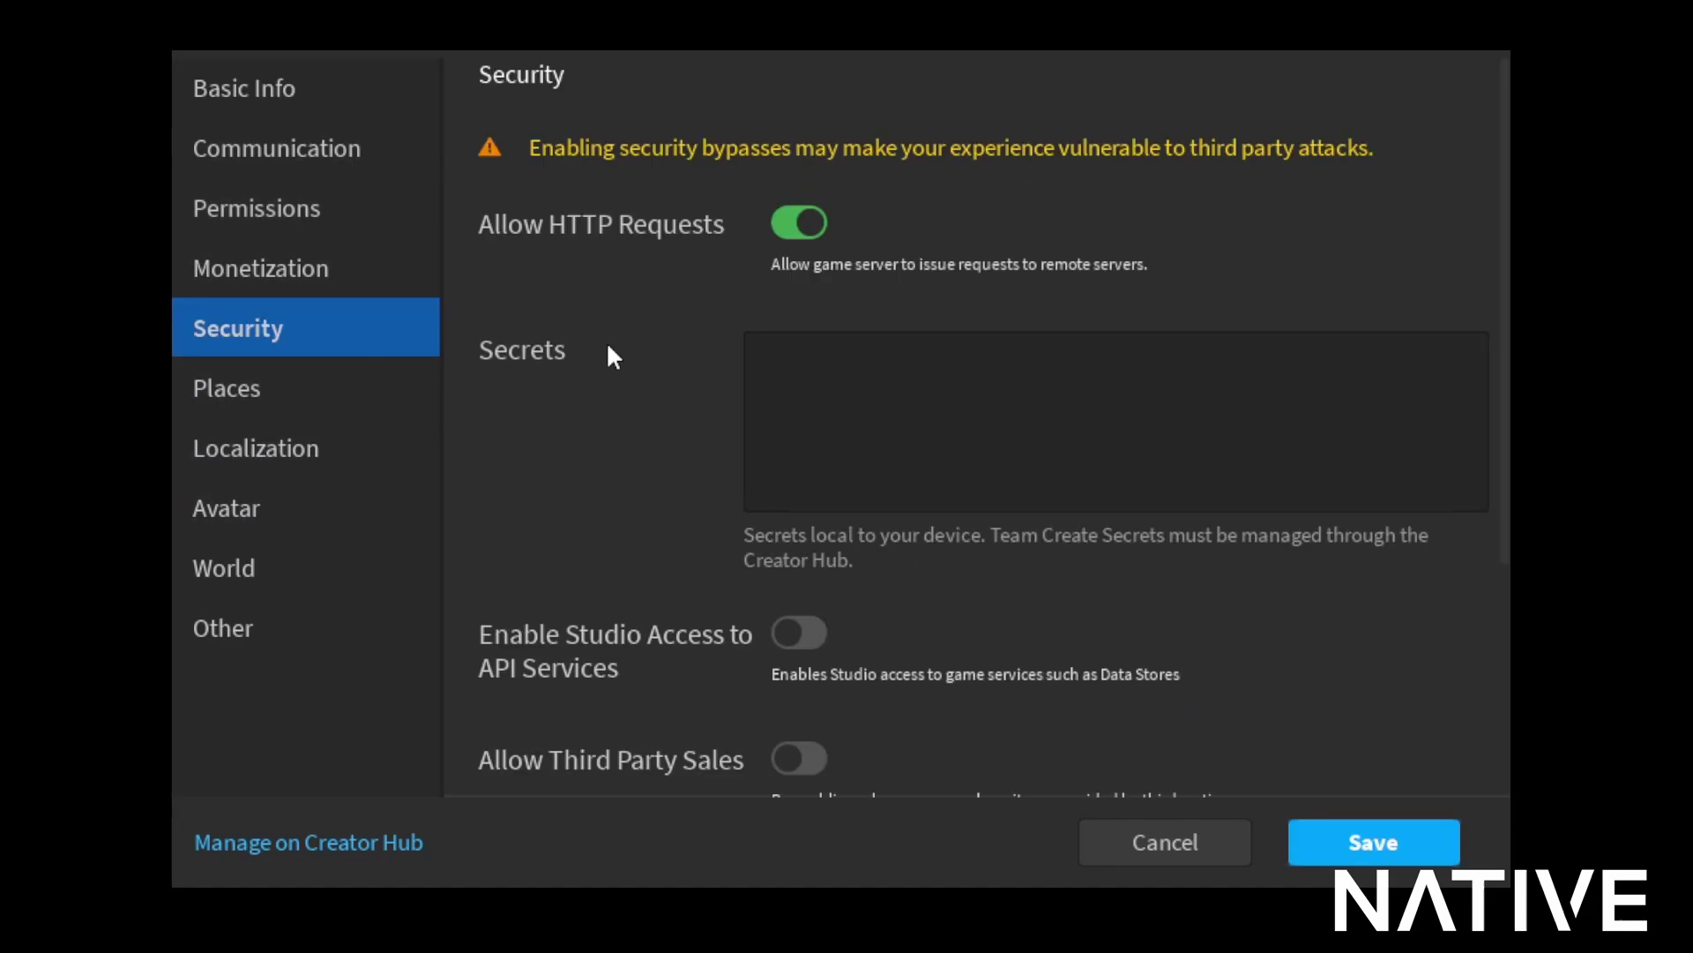
pyautogui.click(1364, 844)
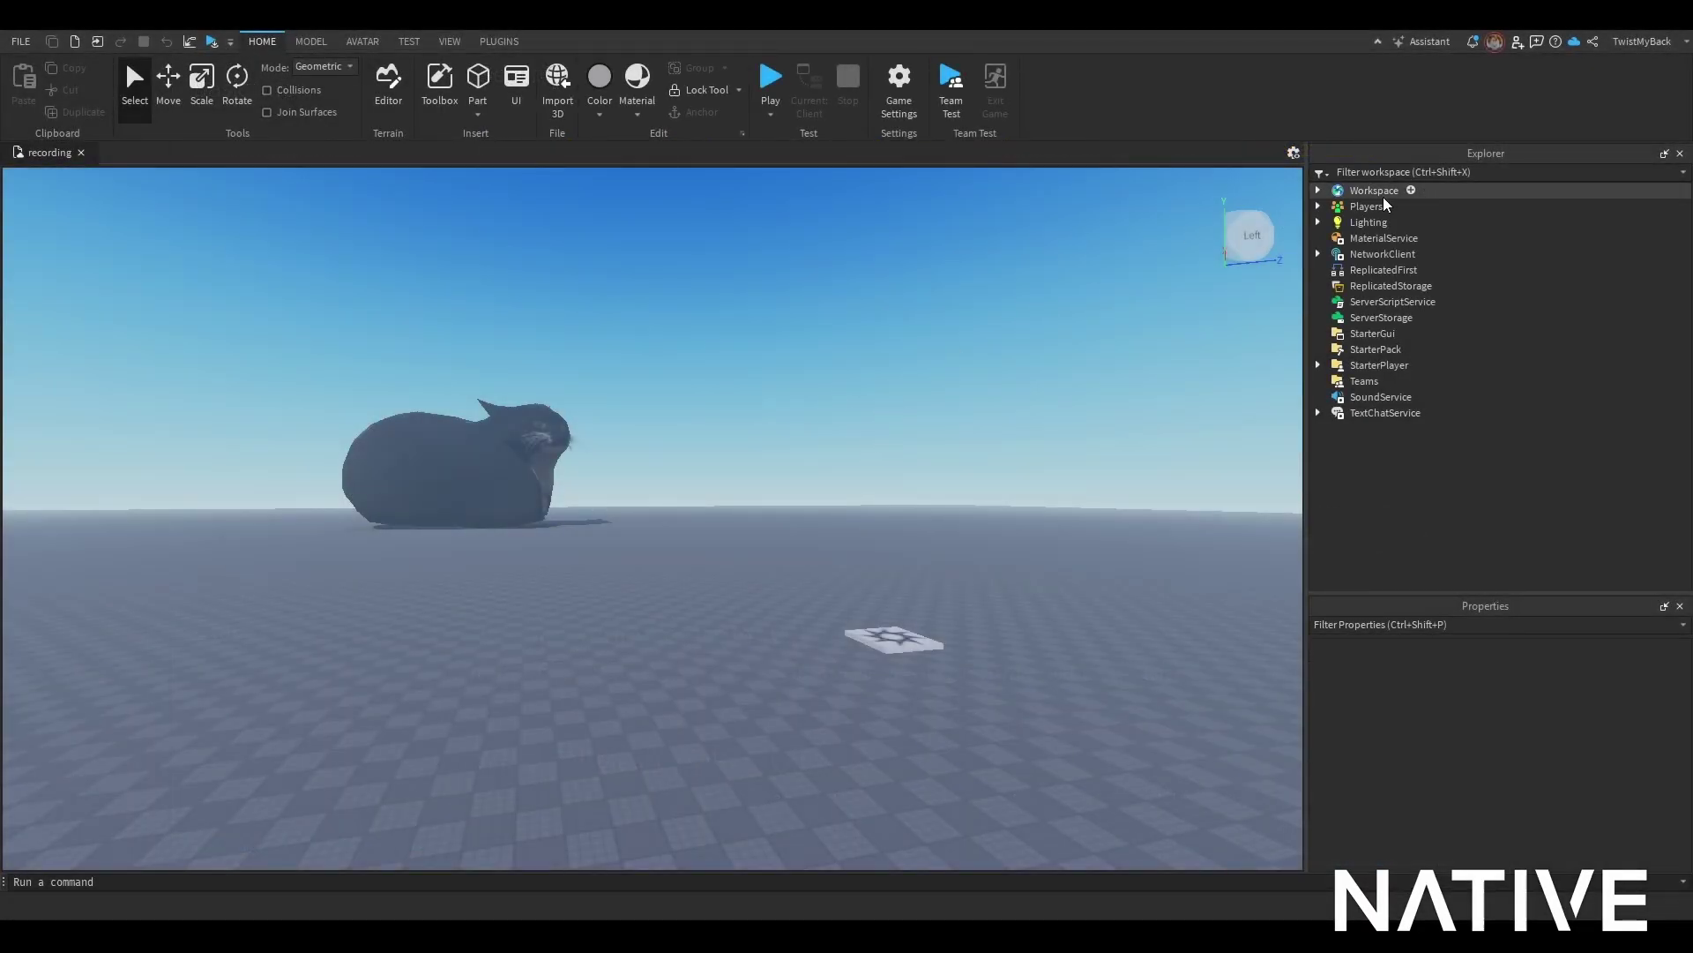
# Step: Insert NativeVisuals_V1.rbxm from file into the Workspace
pyautogui.moveTo(1347, 196)
pyautogui.click(1318, 190)
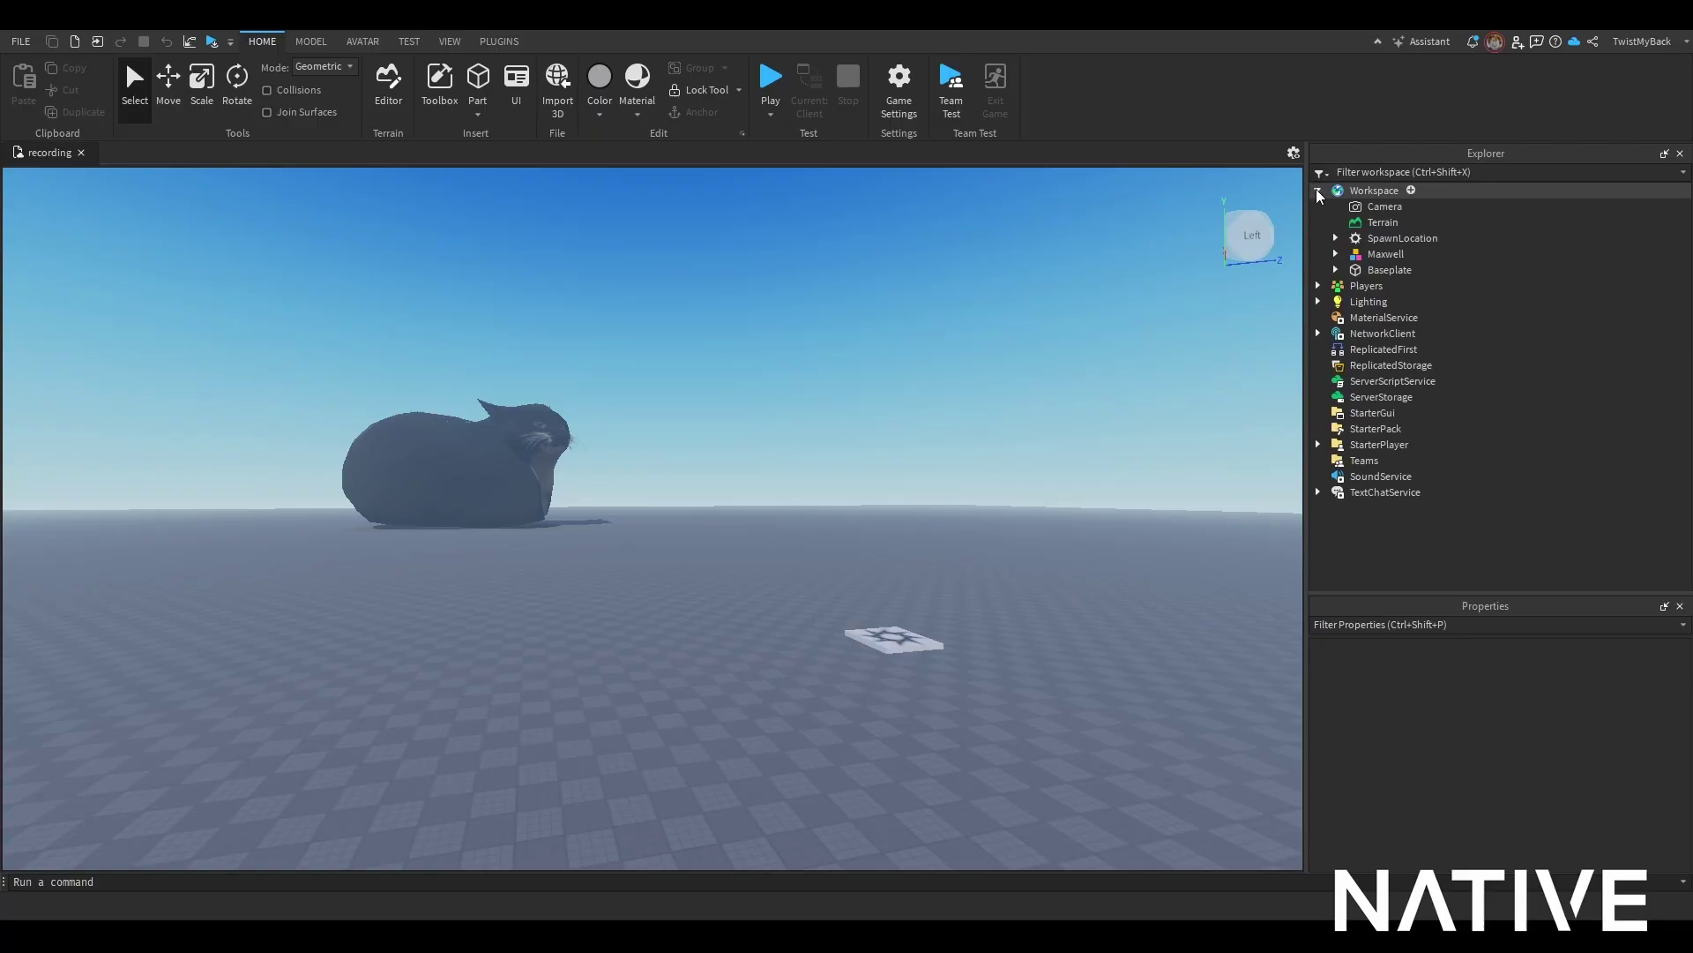
pyautogui.click(1376, 192)
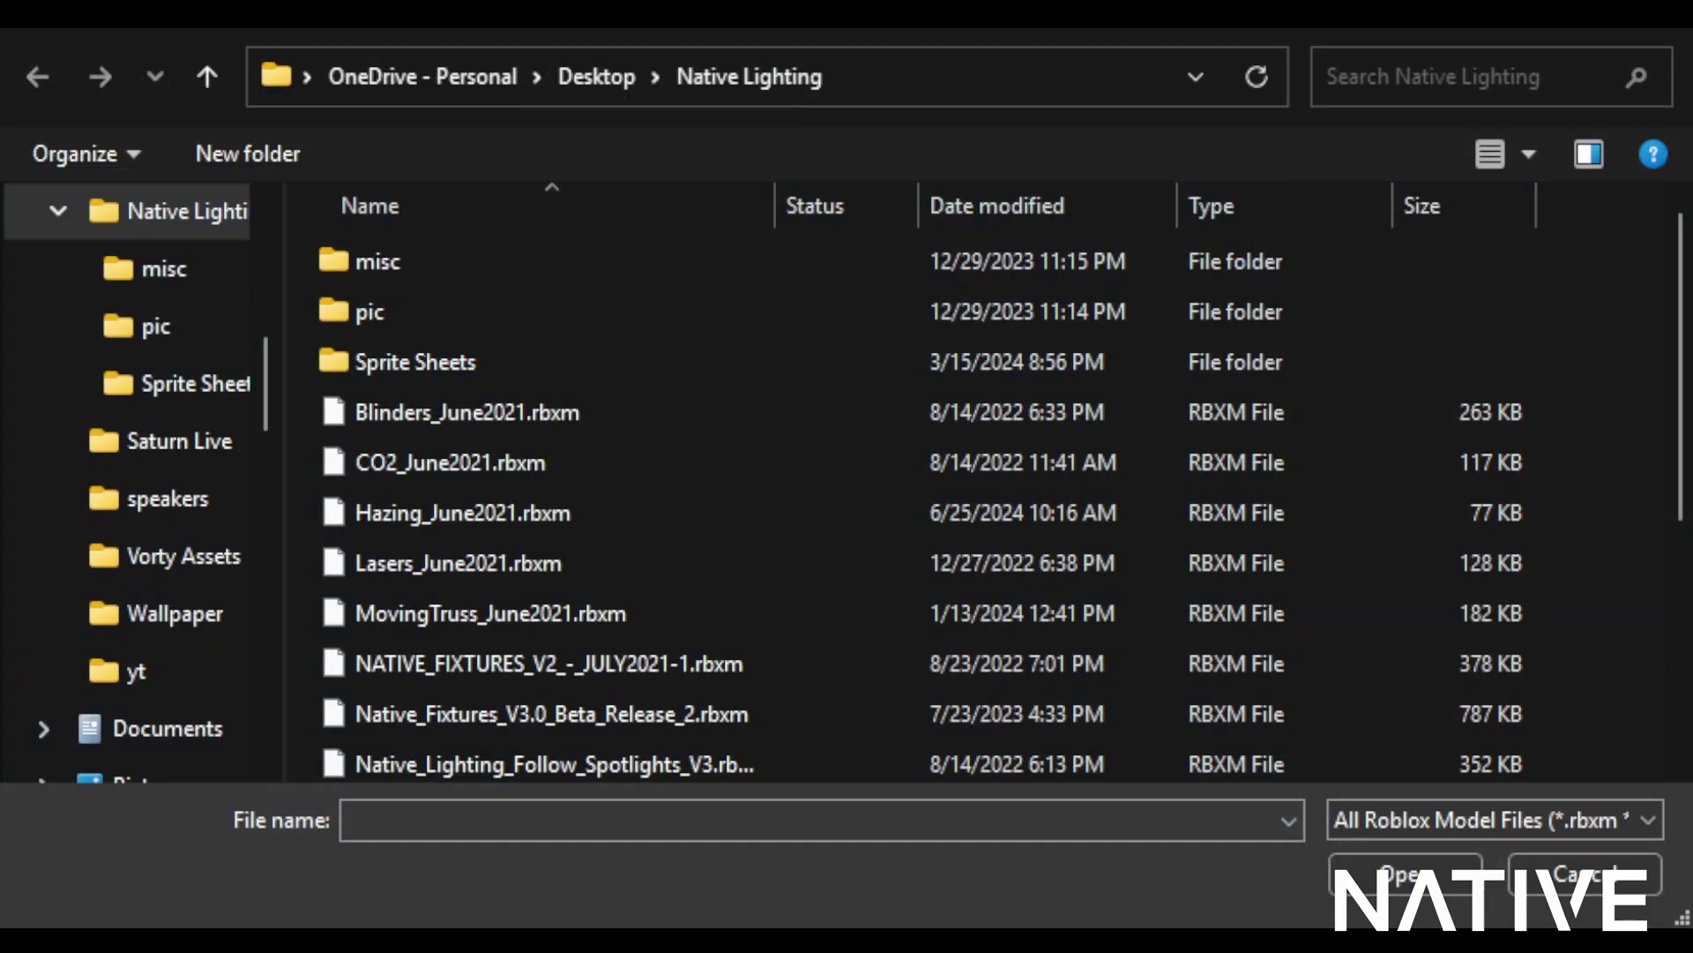
pyautogui.scroll(-3, 529, 564)
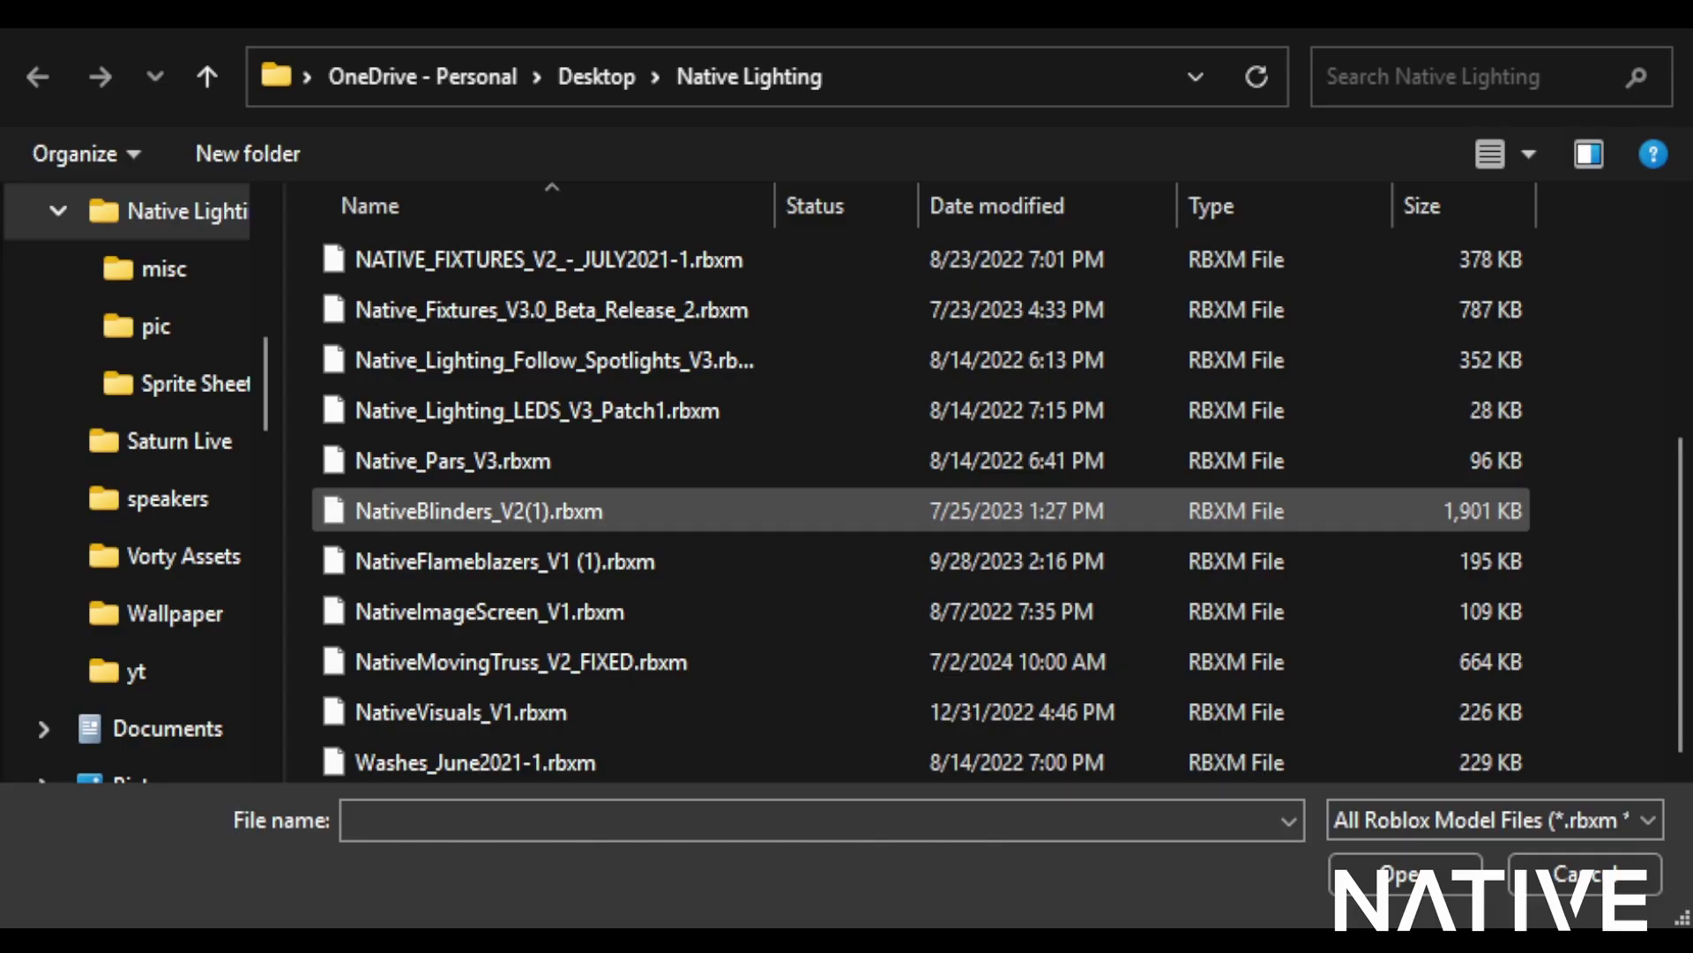
pyautogui.click(432, 712)
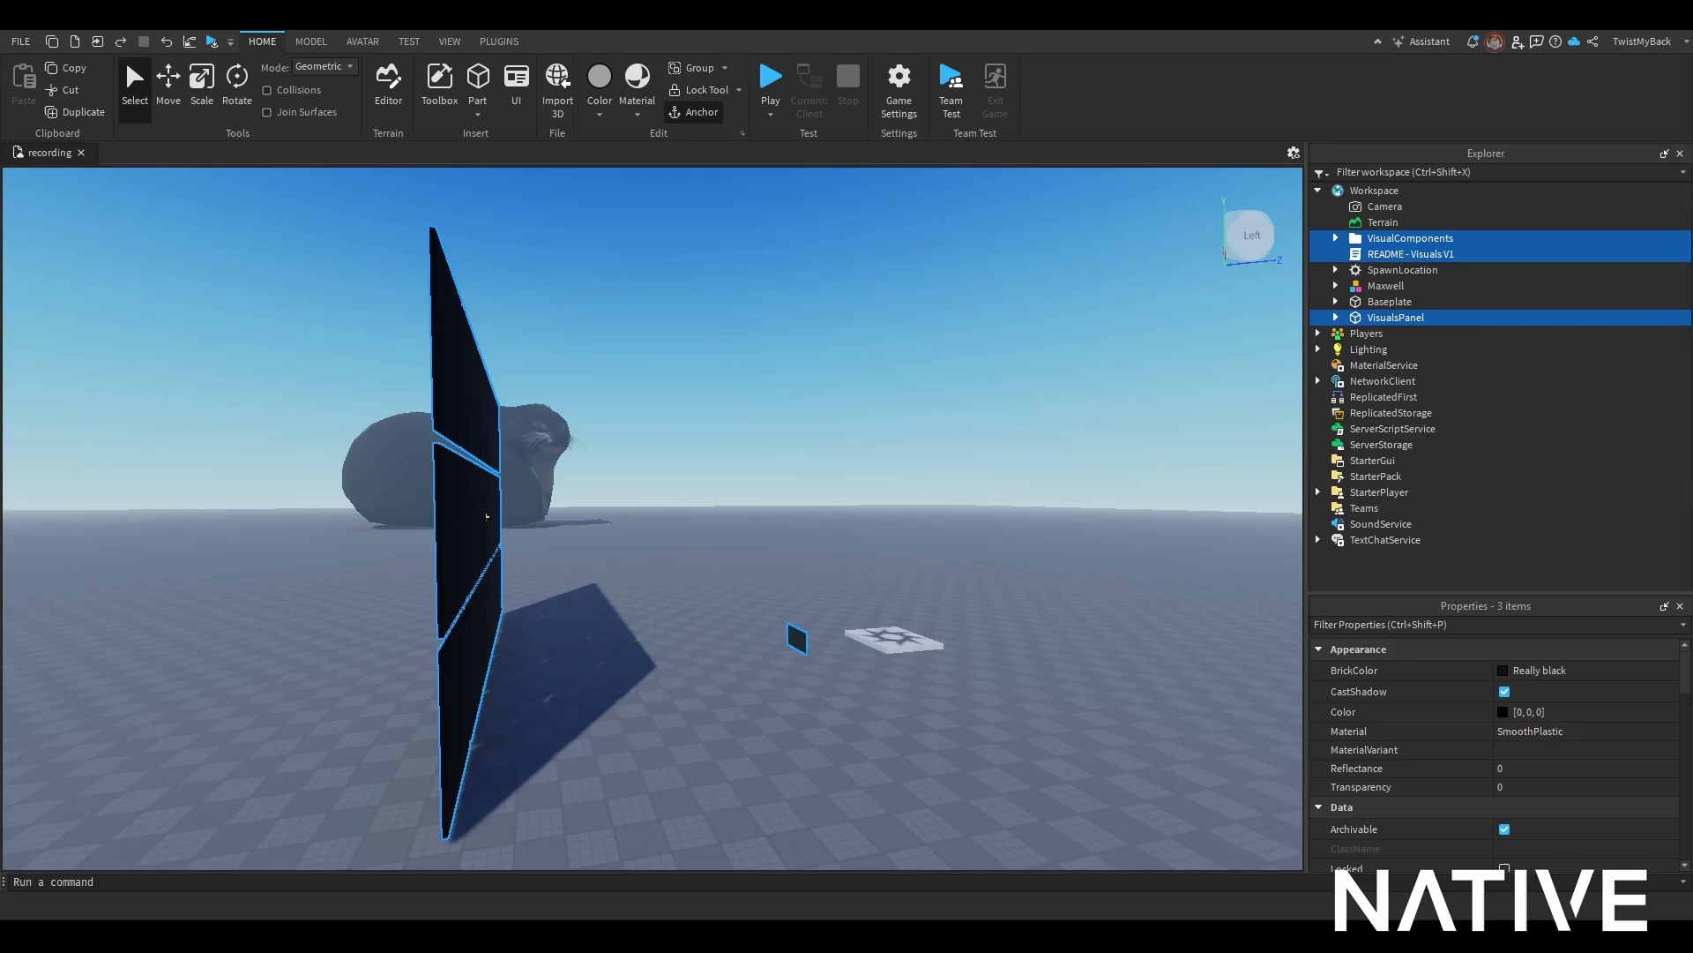
# Step: Delete the 14 extra Screen parts under VisualComponents > Panels, keeping just one Screen
pyautogui.click(903, 470)
pyautogui.moveTo(961, 469); pyautogui.dragTo(850, 679, button='right')
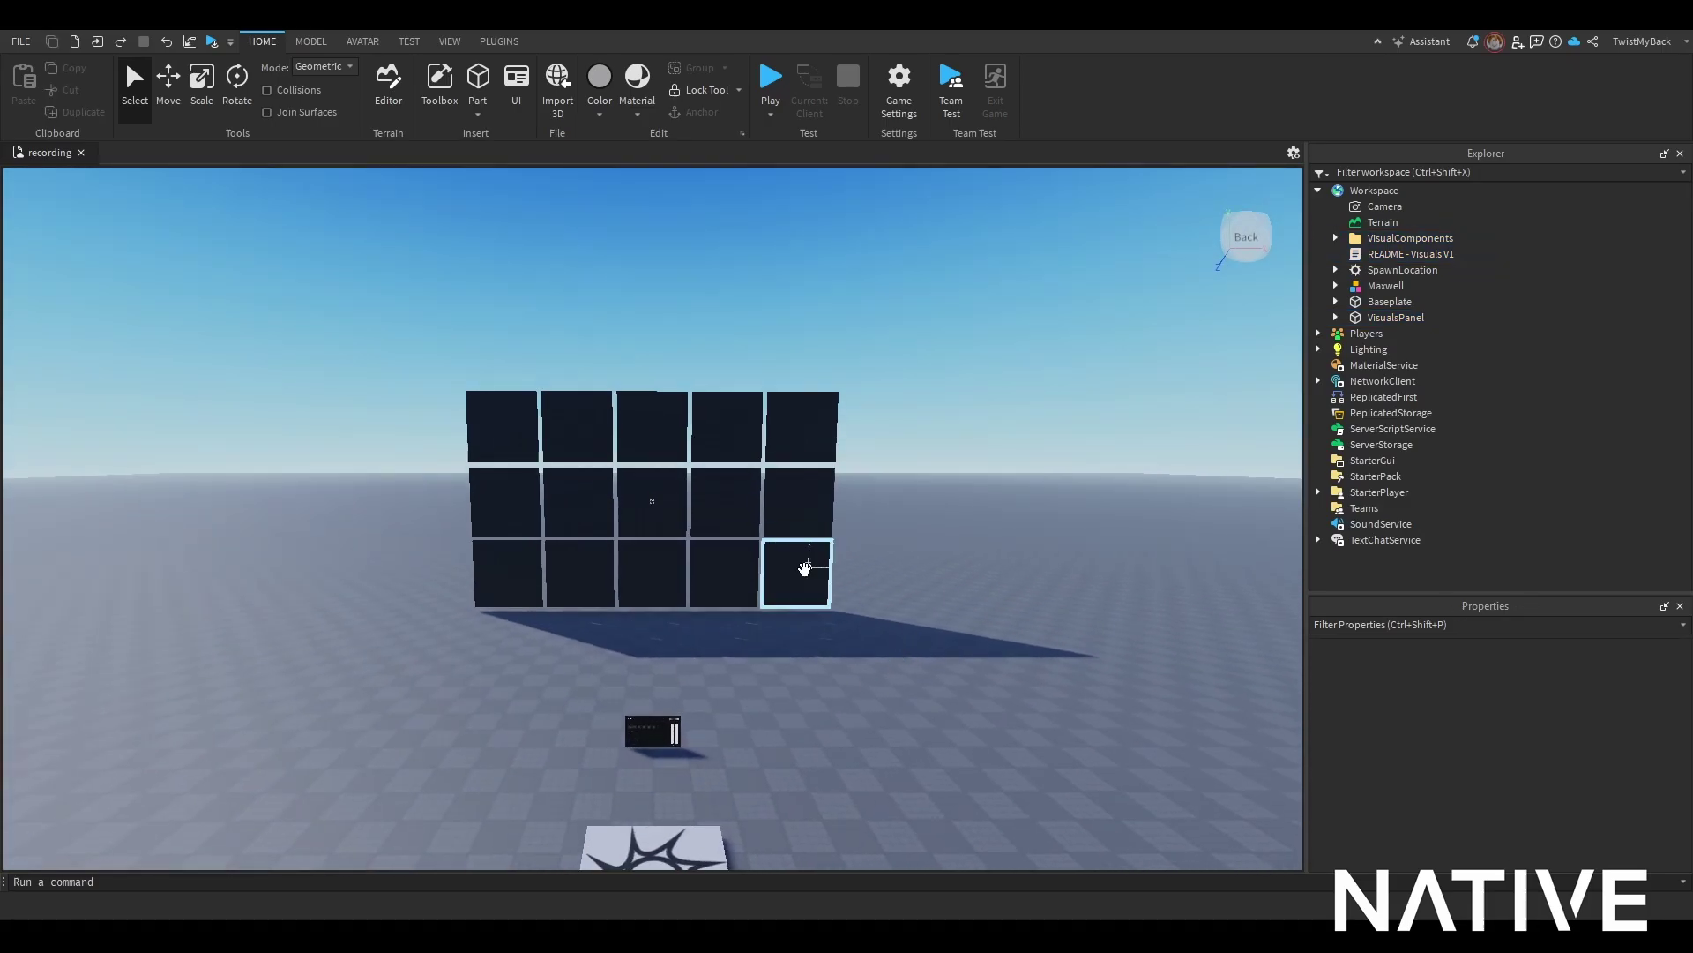
pyautogui.moveTo(420, 366); pyautogui.dragTo(949, 664)
pyautogui.click(954, 693)
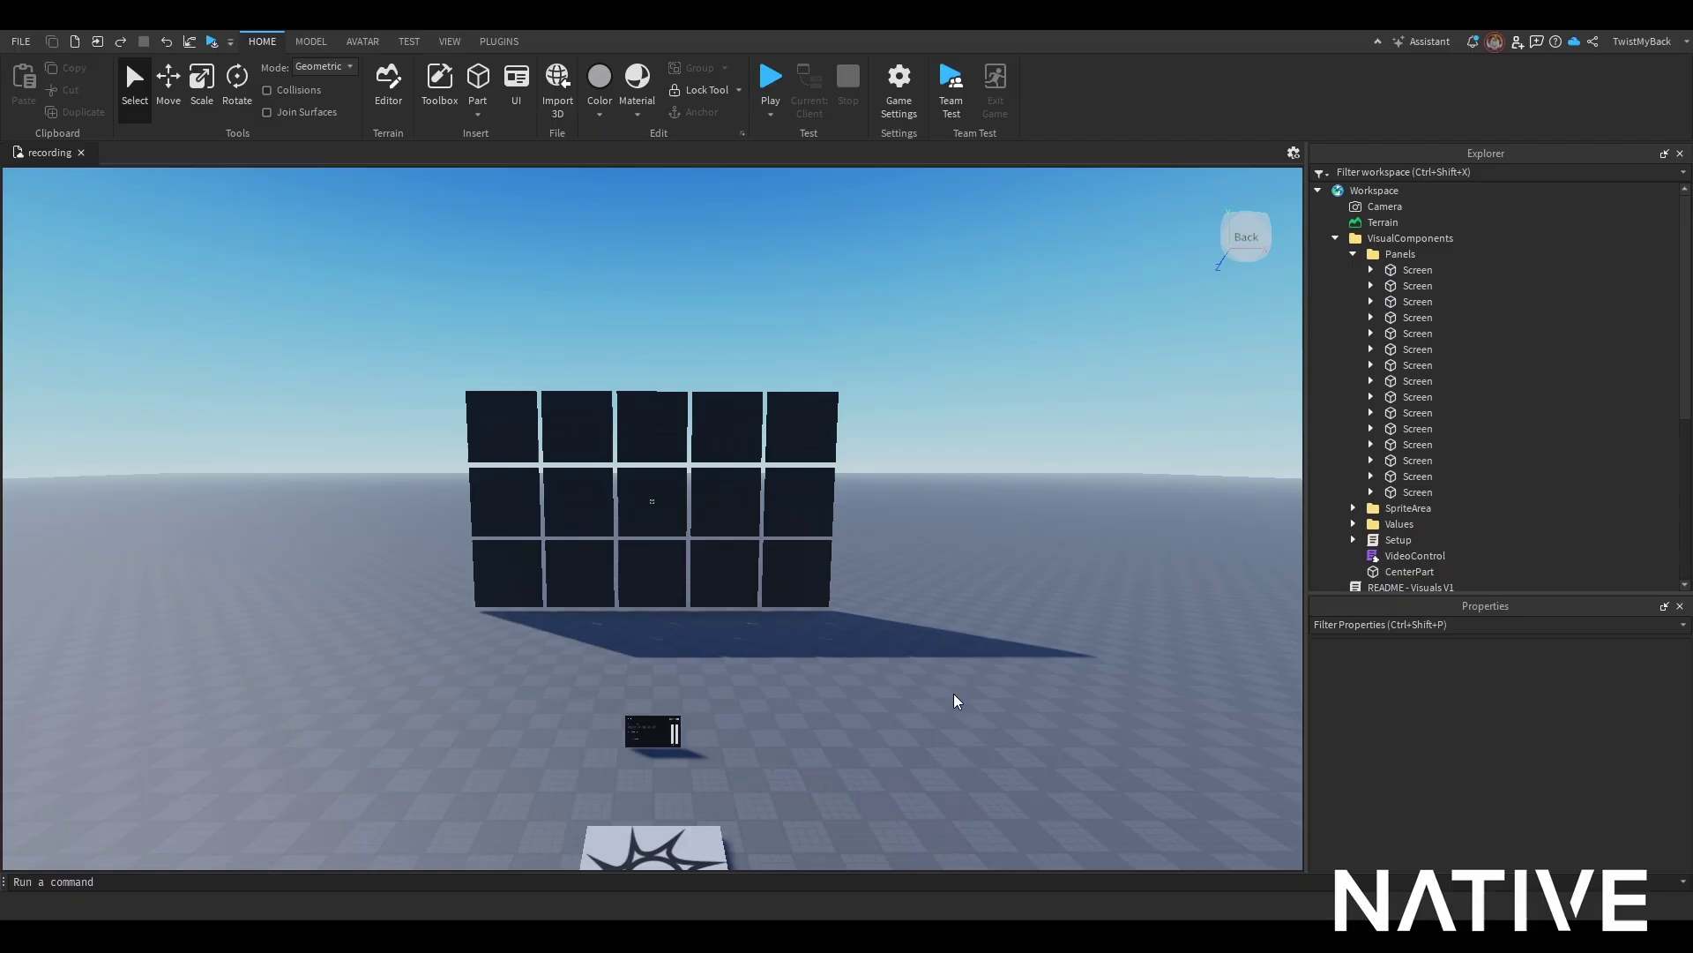
pyautogui.moveTo(954, 693); pyautogui.dragTo(482, 543, button='right')
pyautogui.moveTo(492, 501); pyautogui.dragTo(595, 542)
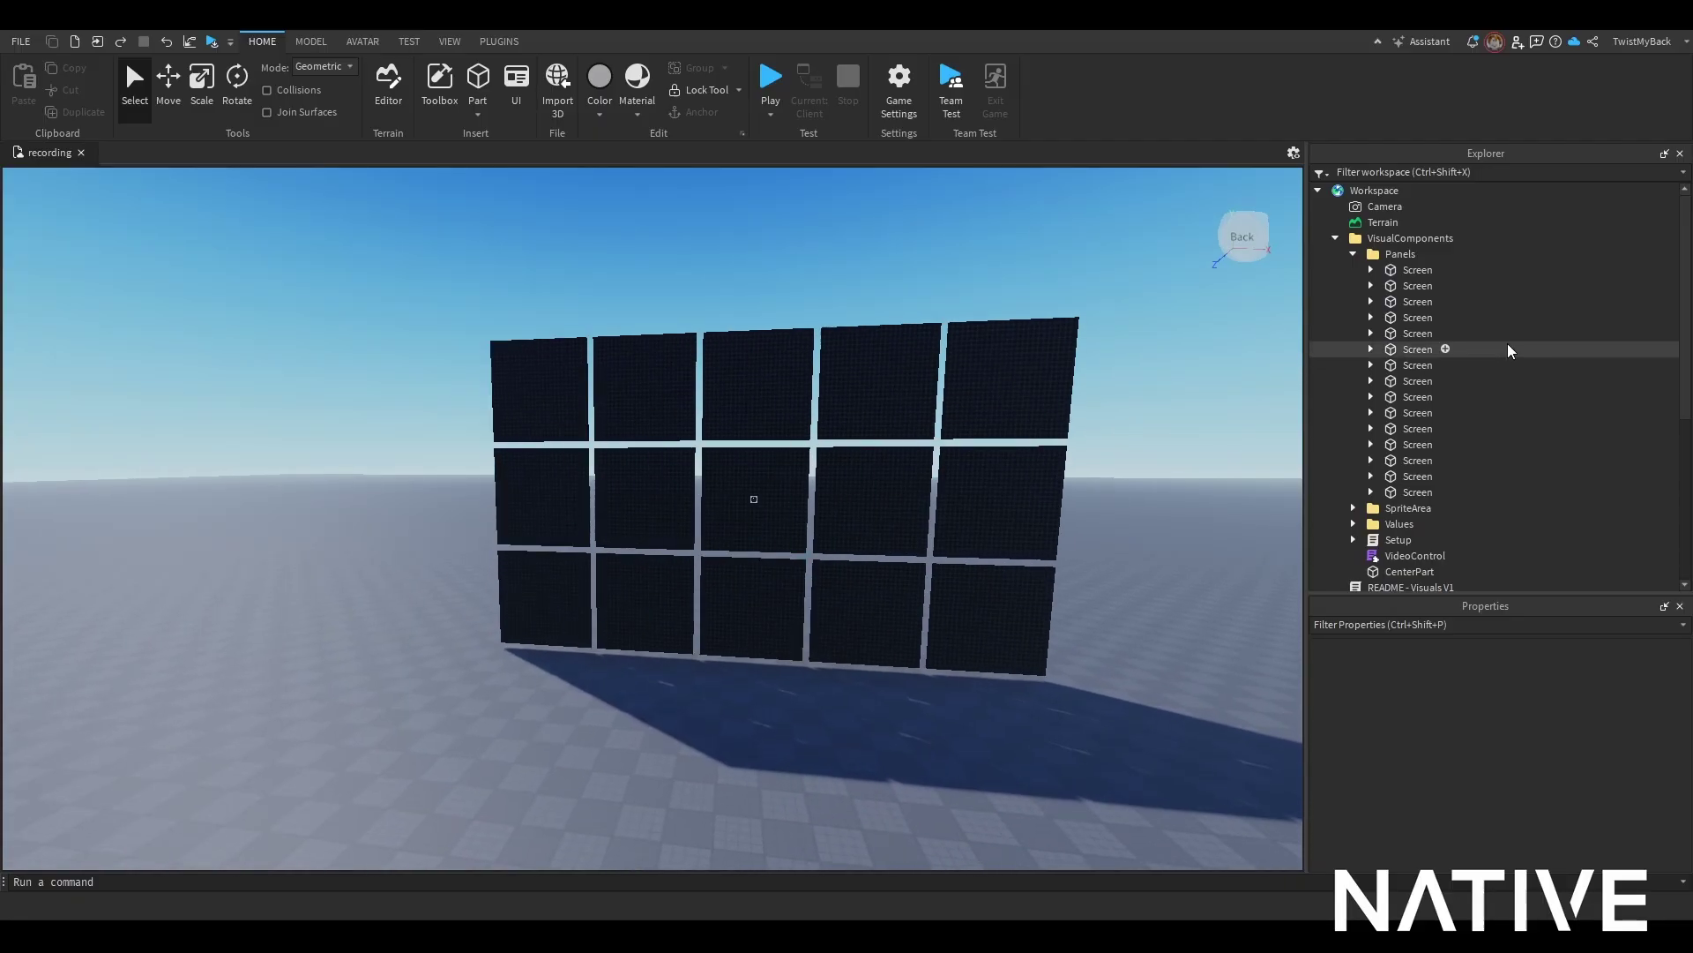
pyautogui.moveTo(1549, 288); pyautogui.dragTo(1491, 492)
pyautogui.press('Delete')
# Step: Scale the Screen part to about 76 studs wide and much taller to cover the wall
pyautogui.click(887, 601)
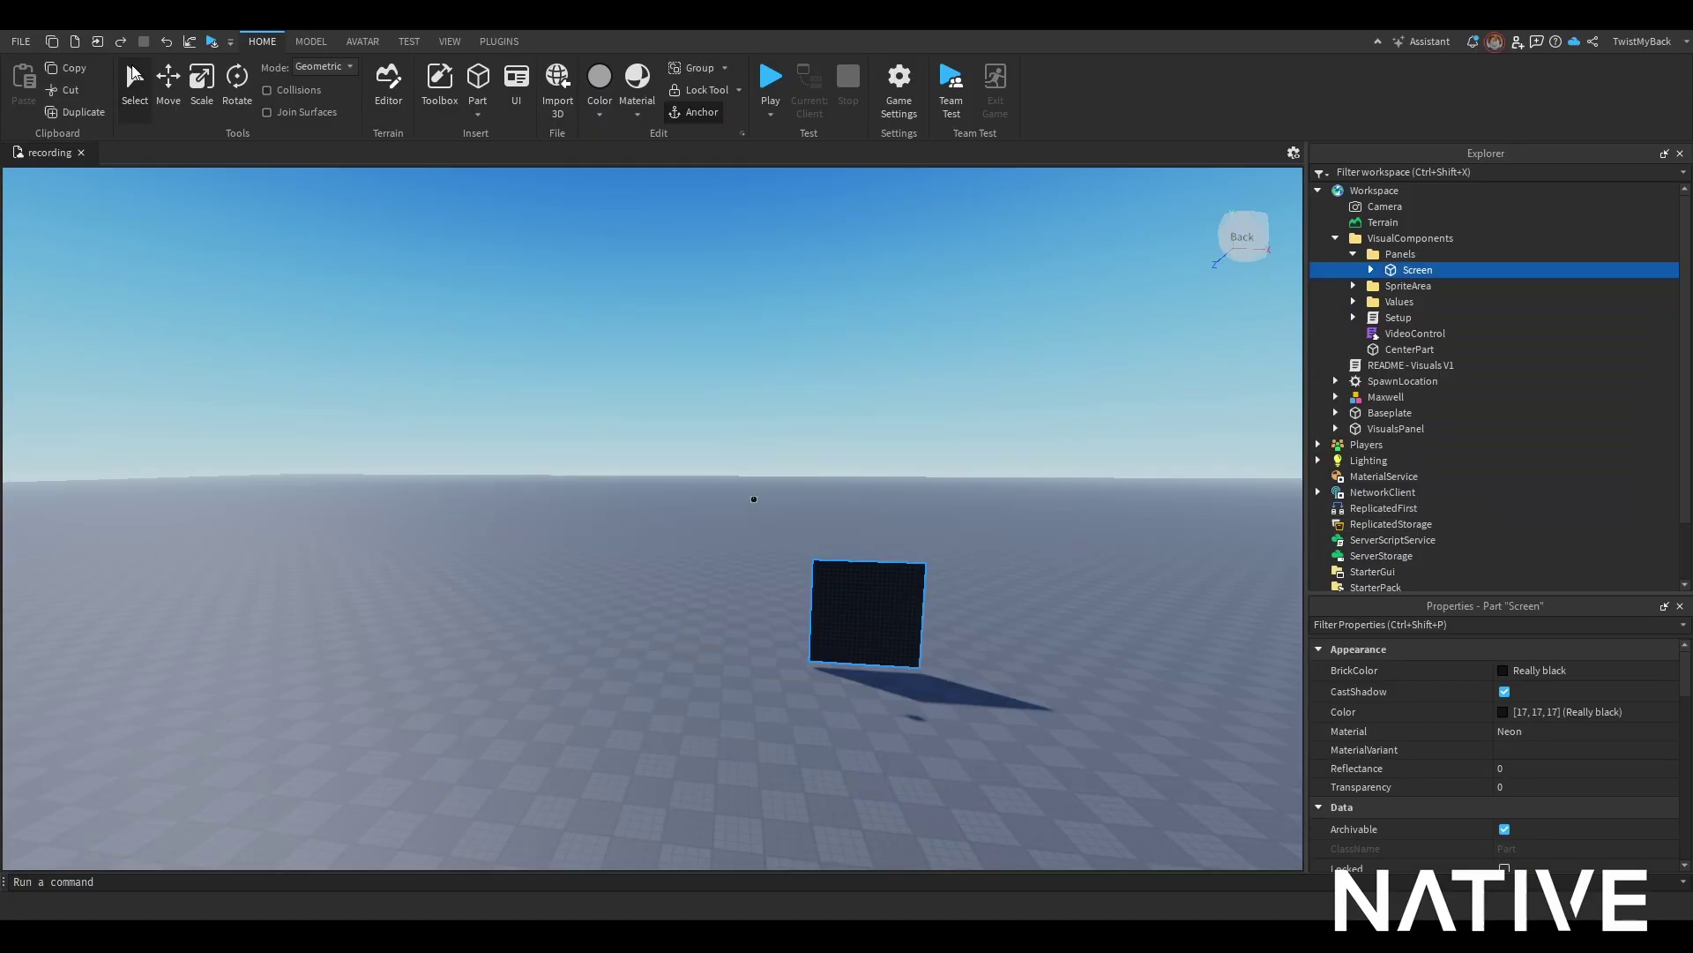
pyautogui.click(201, 84)
pyautogui.moveTo(776, 613); pyautogui.dragTo(575, 600)
pyautogui.moveTo(960, 617); pyautogui.dragTo(1062, 620)
pyautogui.moveTo(574, 598); pyautogui.dragTo(474, 589)
pyautogui.moveTo(1069, 626); pyautogui.dragTo(1078, 631)
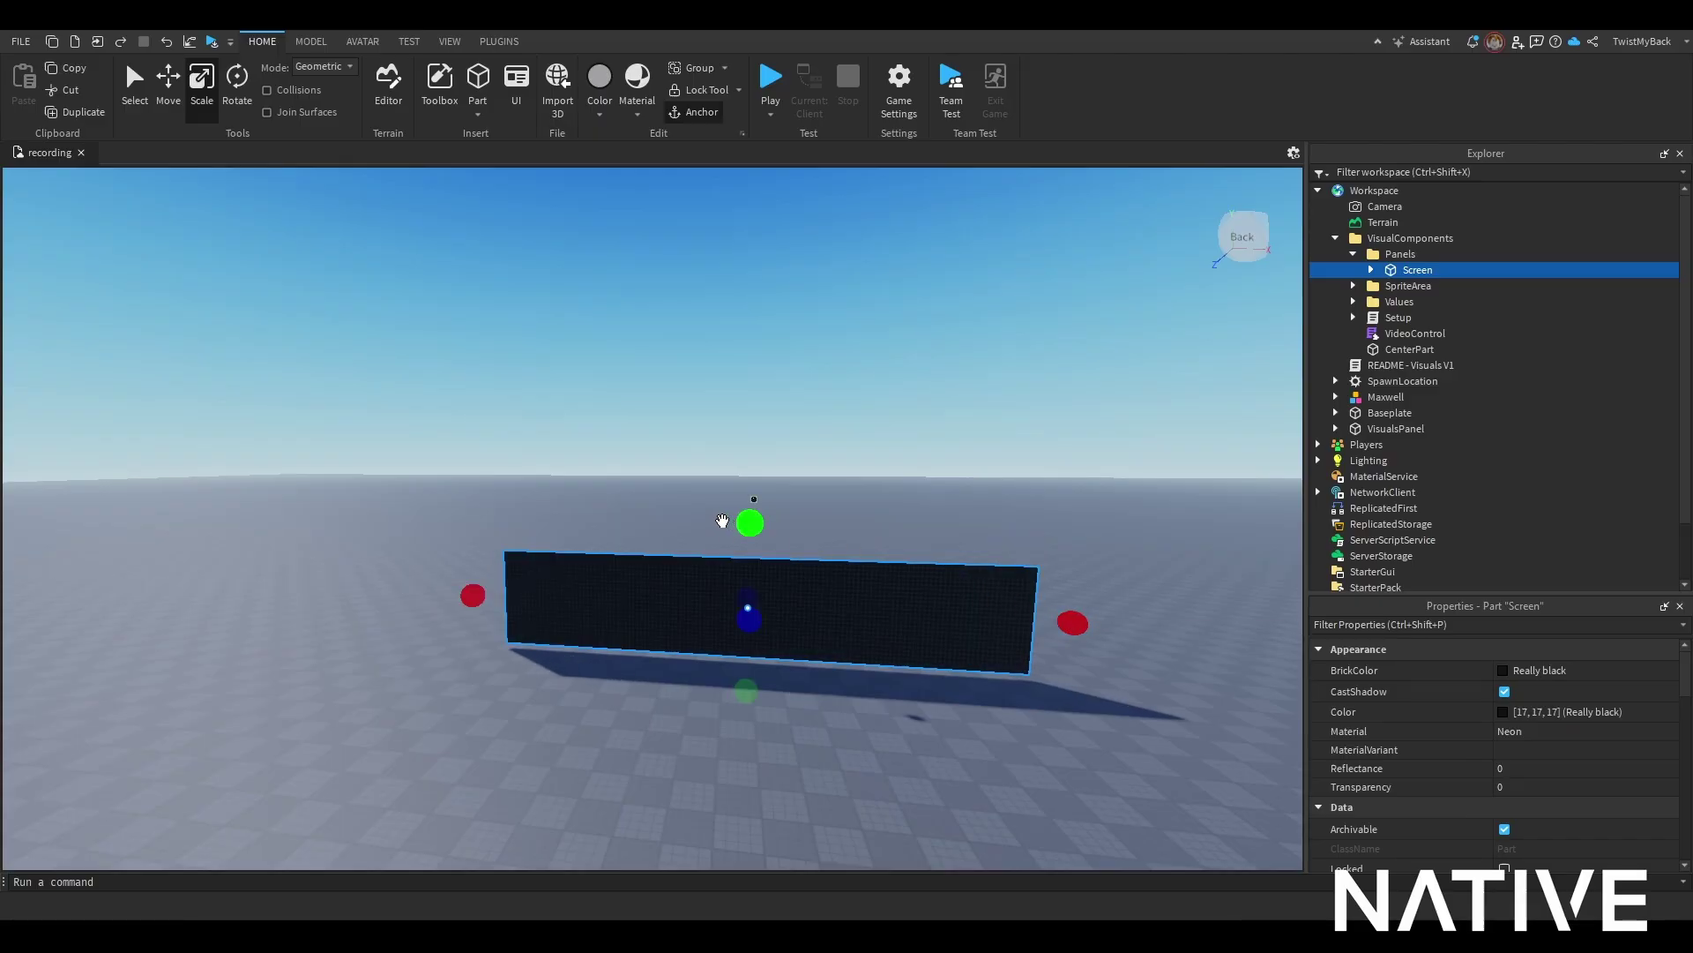
pyautogui.moveTo(749, 526); pyautogui.dragTo(759, 313)
pyautogui.moveTo(1081, 500); pyautogui.dragTo(1109, 504)
# Step: Select VisualsPanel in Explorer and expand it to show its UI child
pyautogui.click(977, 740)
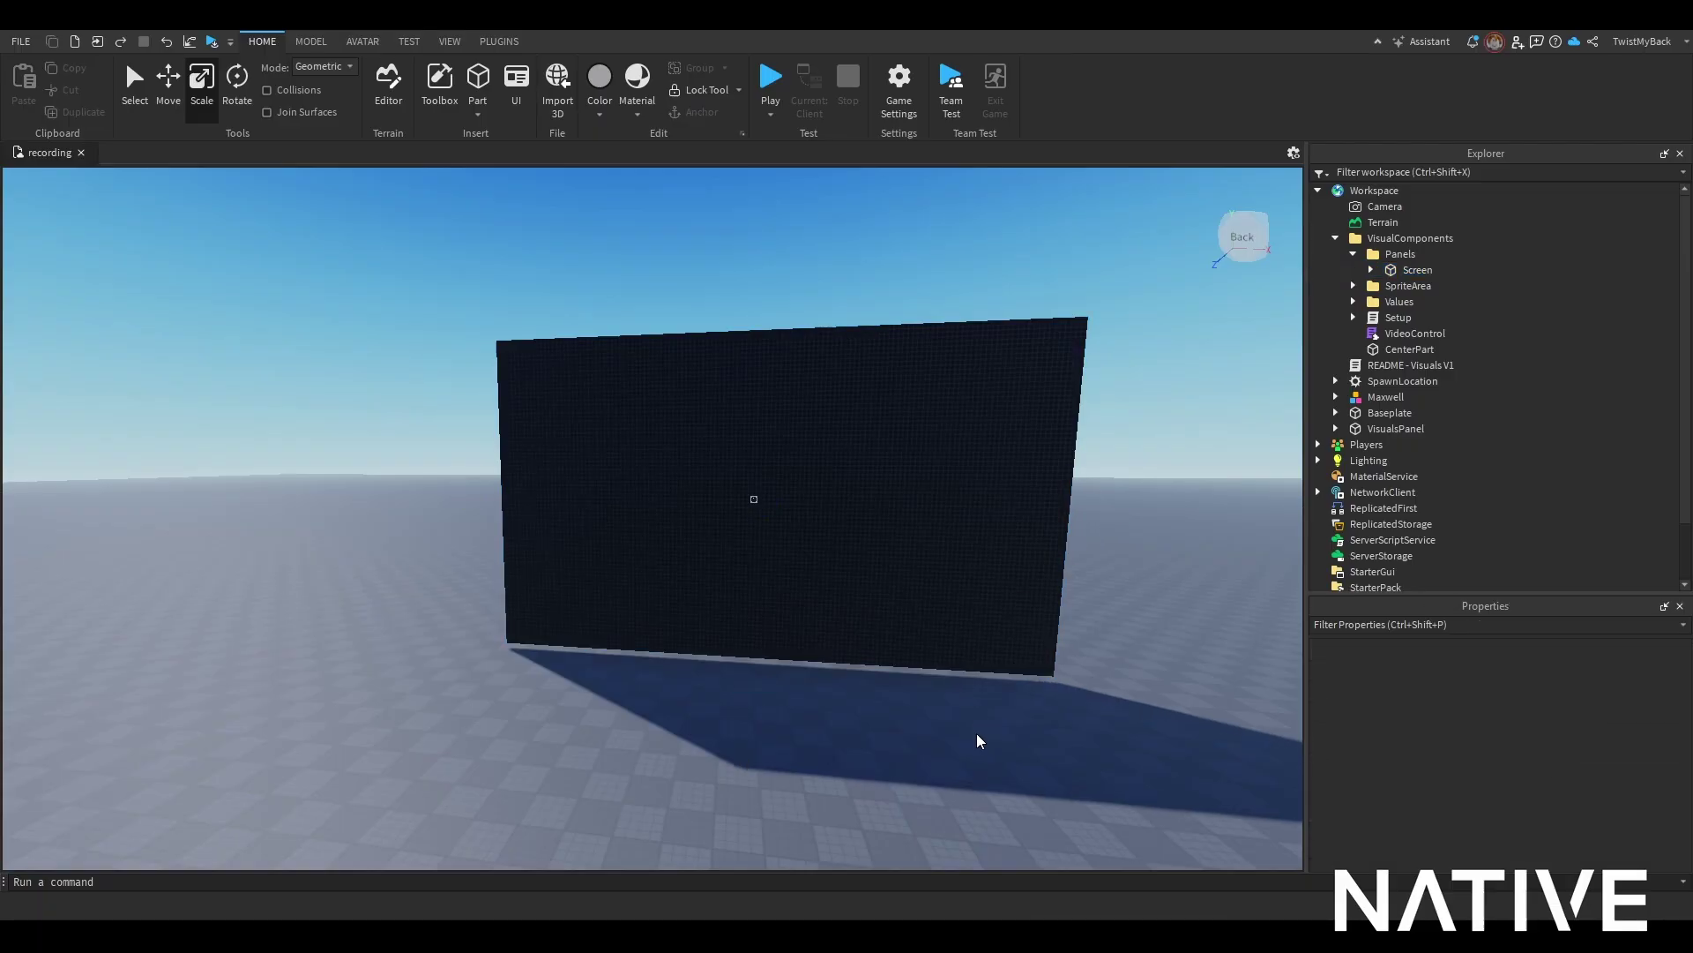
pyautogui.moveTo(977, 741); pyautogui.dragTo(704, 624, button='middle')
pyautogui.click(704, 625)
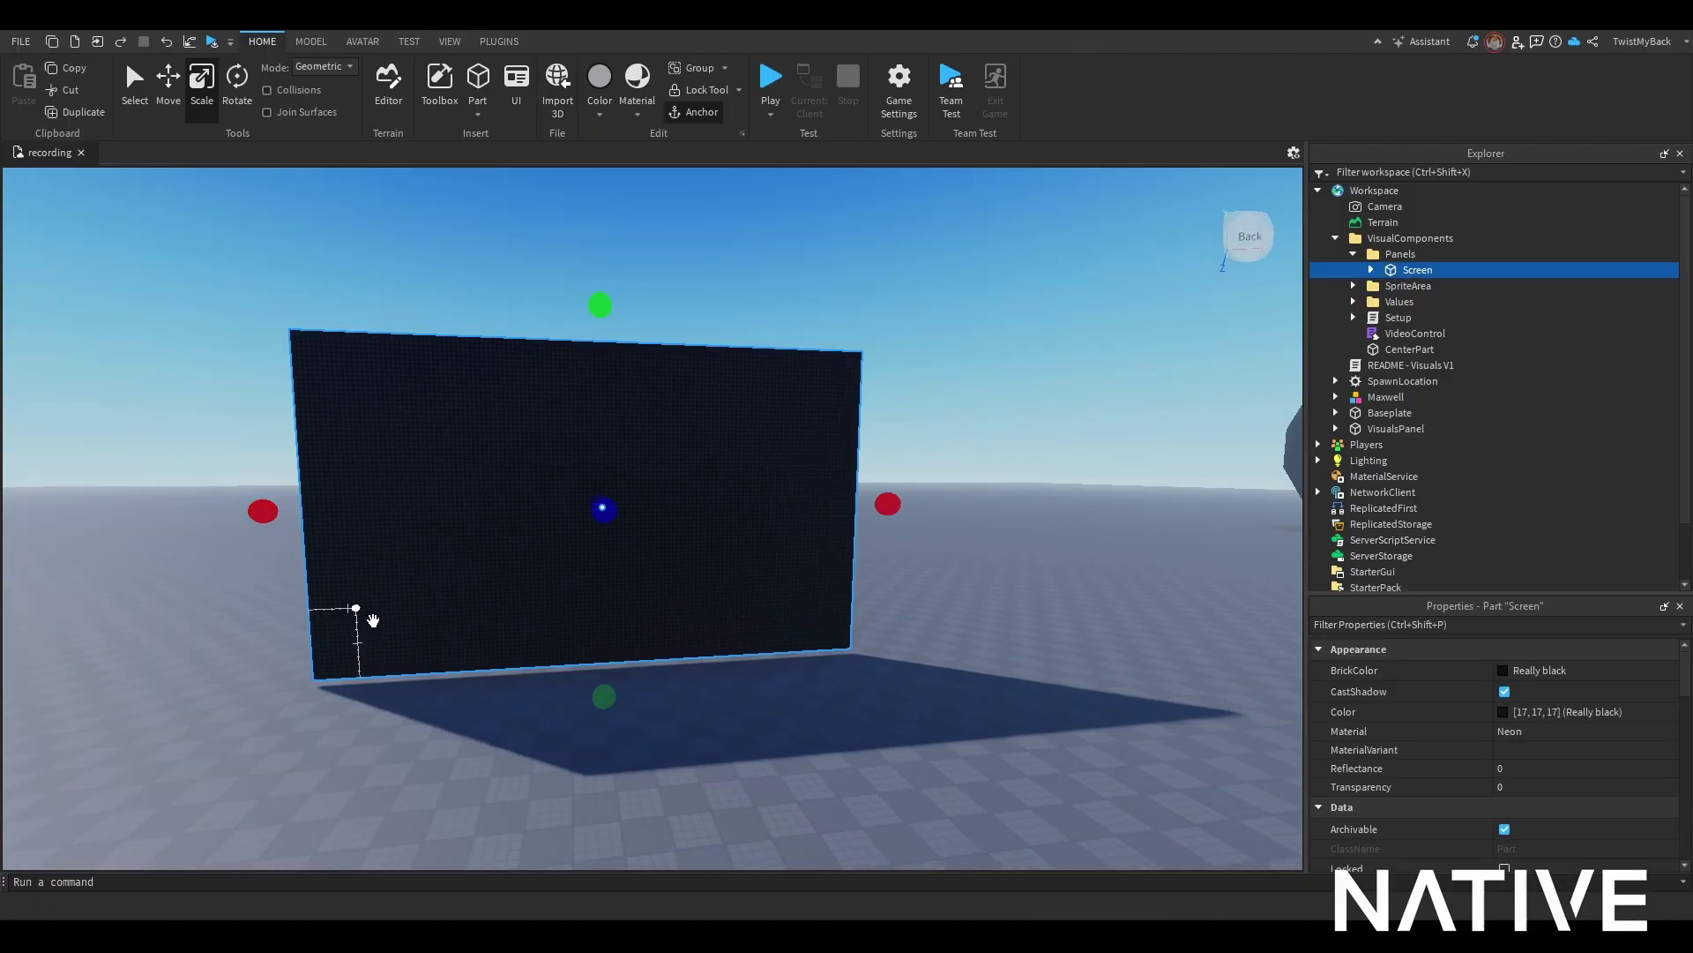
pyautogui.click(741, 714)
pyautogui.scroll(-5, 847, 741)
pyautogui.scroll(6, 852, 743)
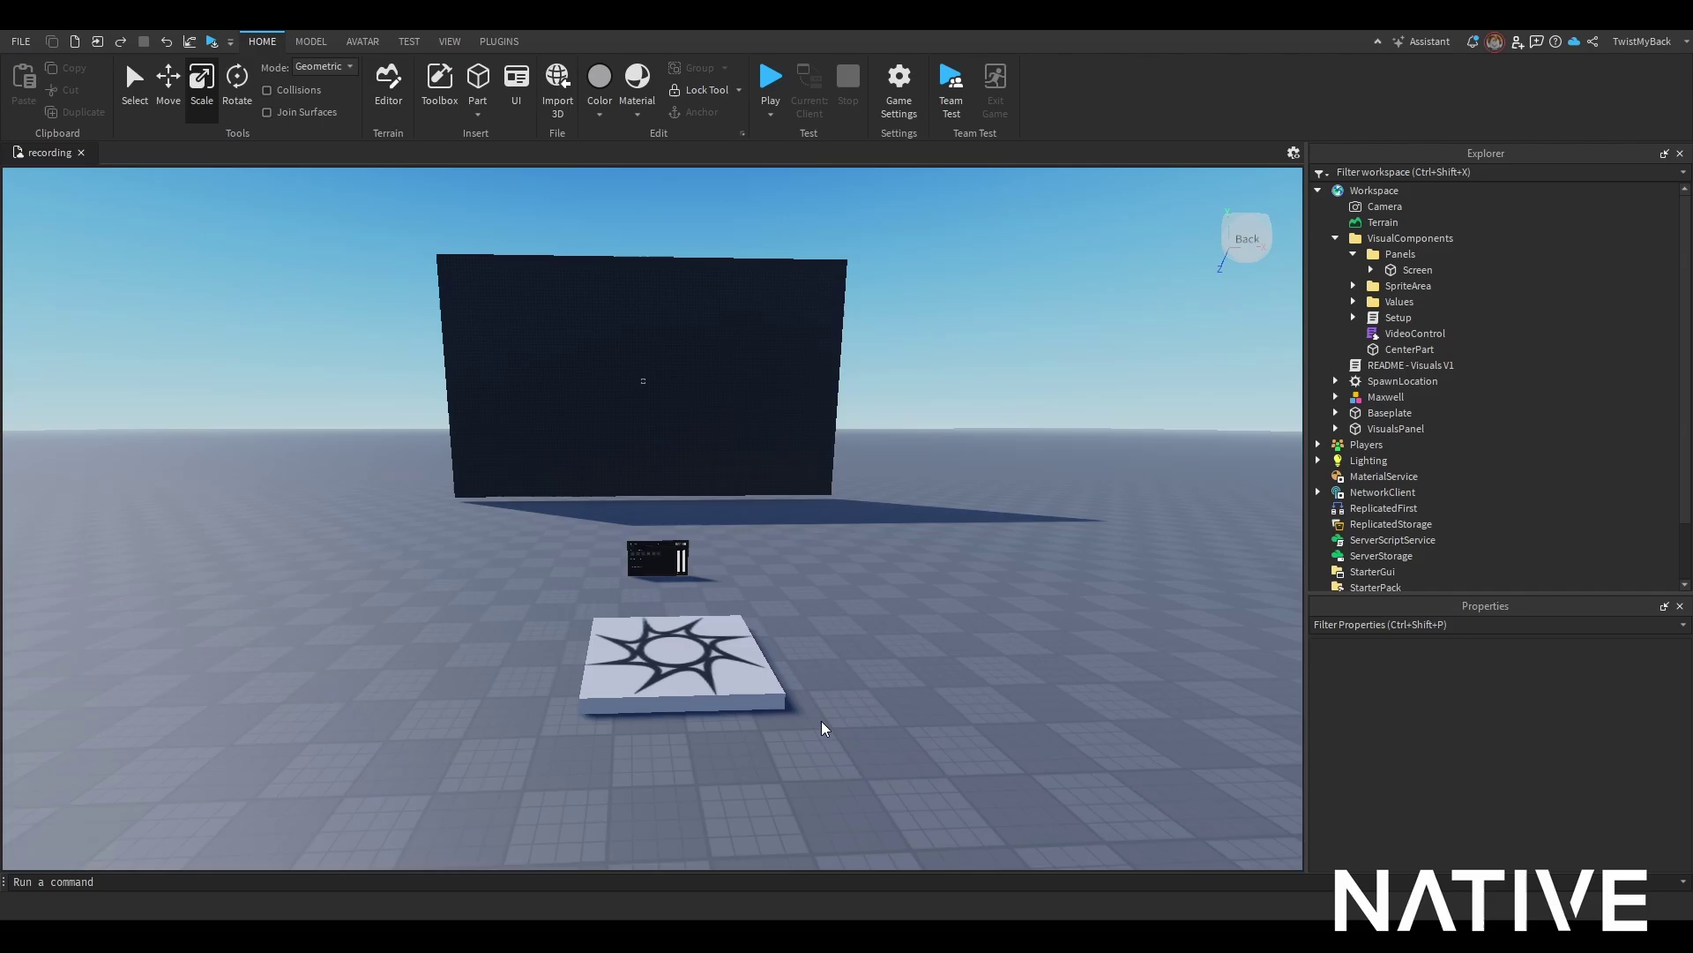
pyautogui.click(722, 420)
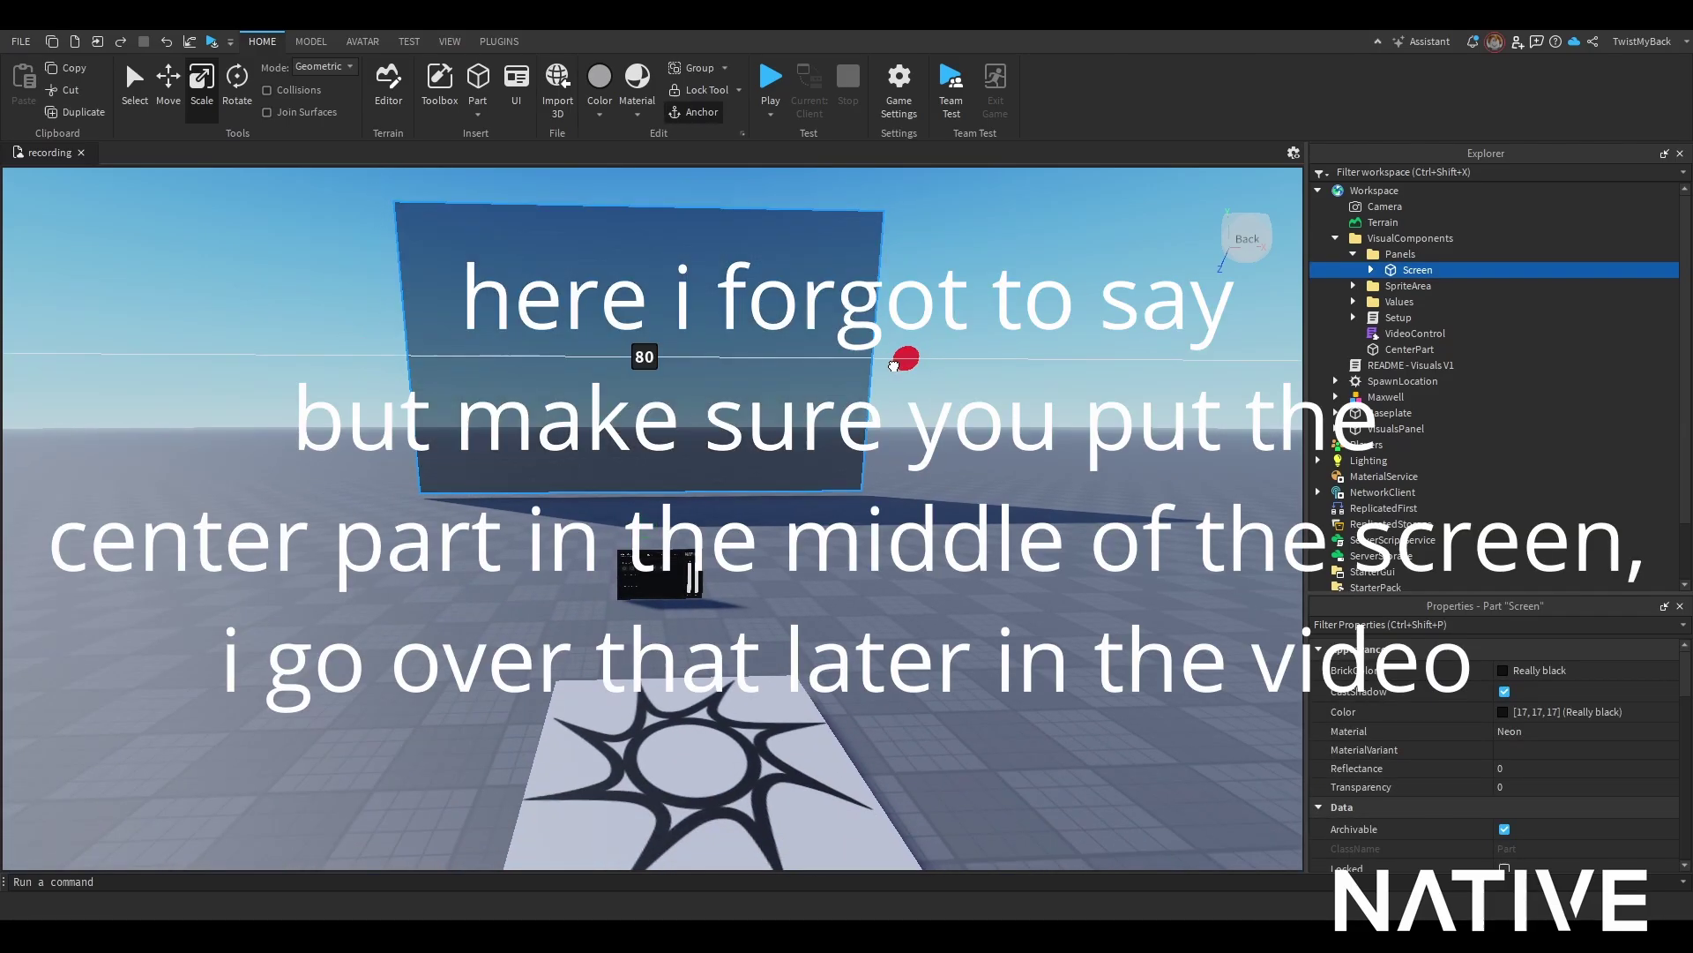
pyautogui.click(696, 729)
pyautogui.scroll(4, 696, 729)
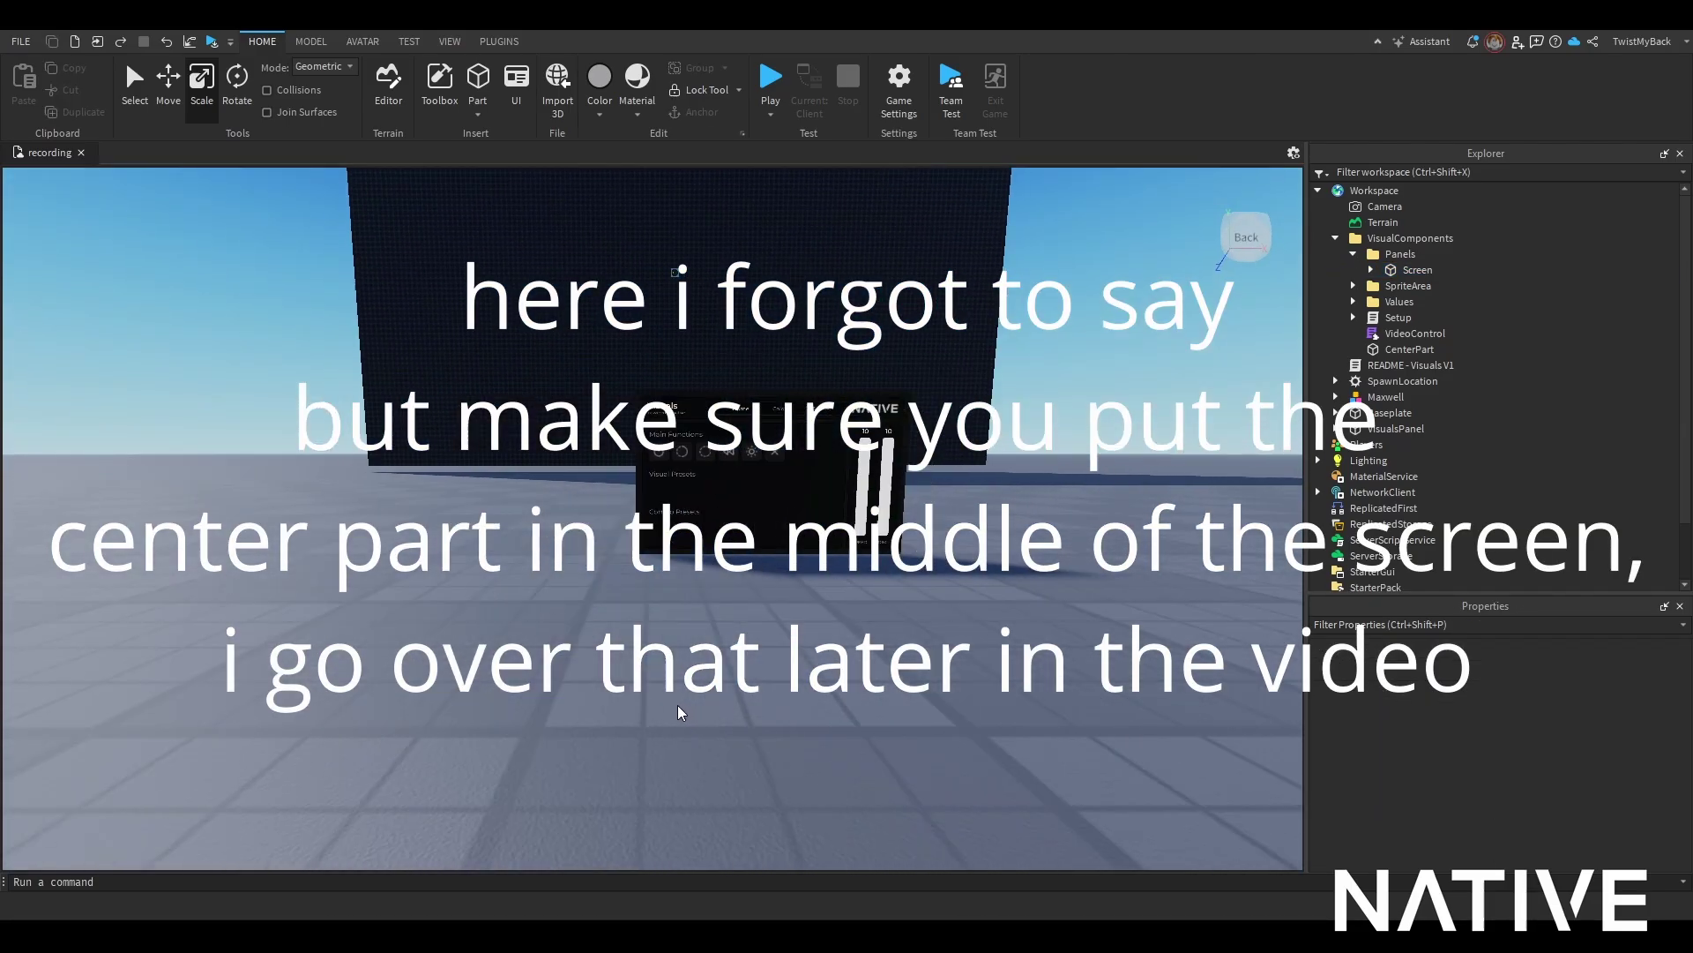
pyautogui.scroll(-6, 697, 729)
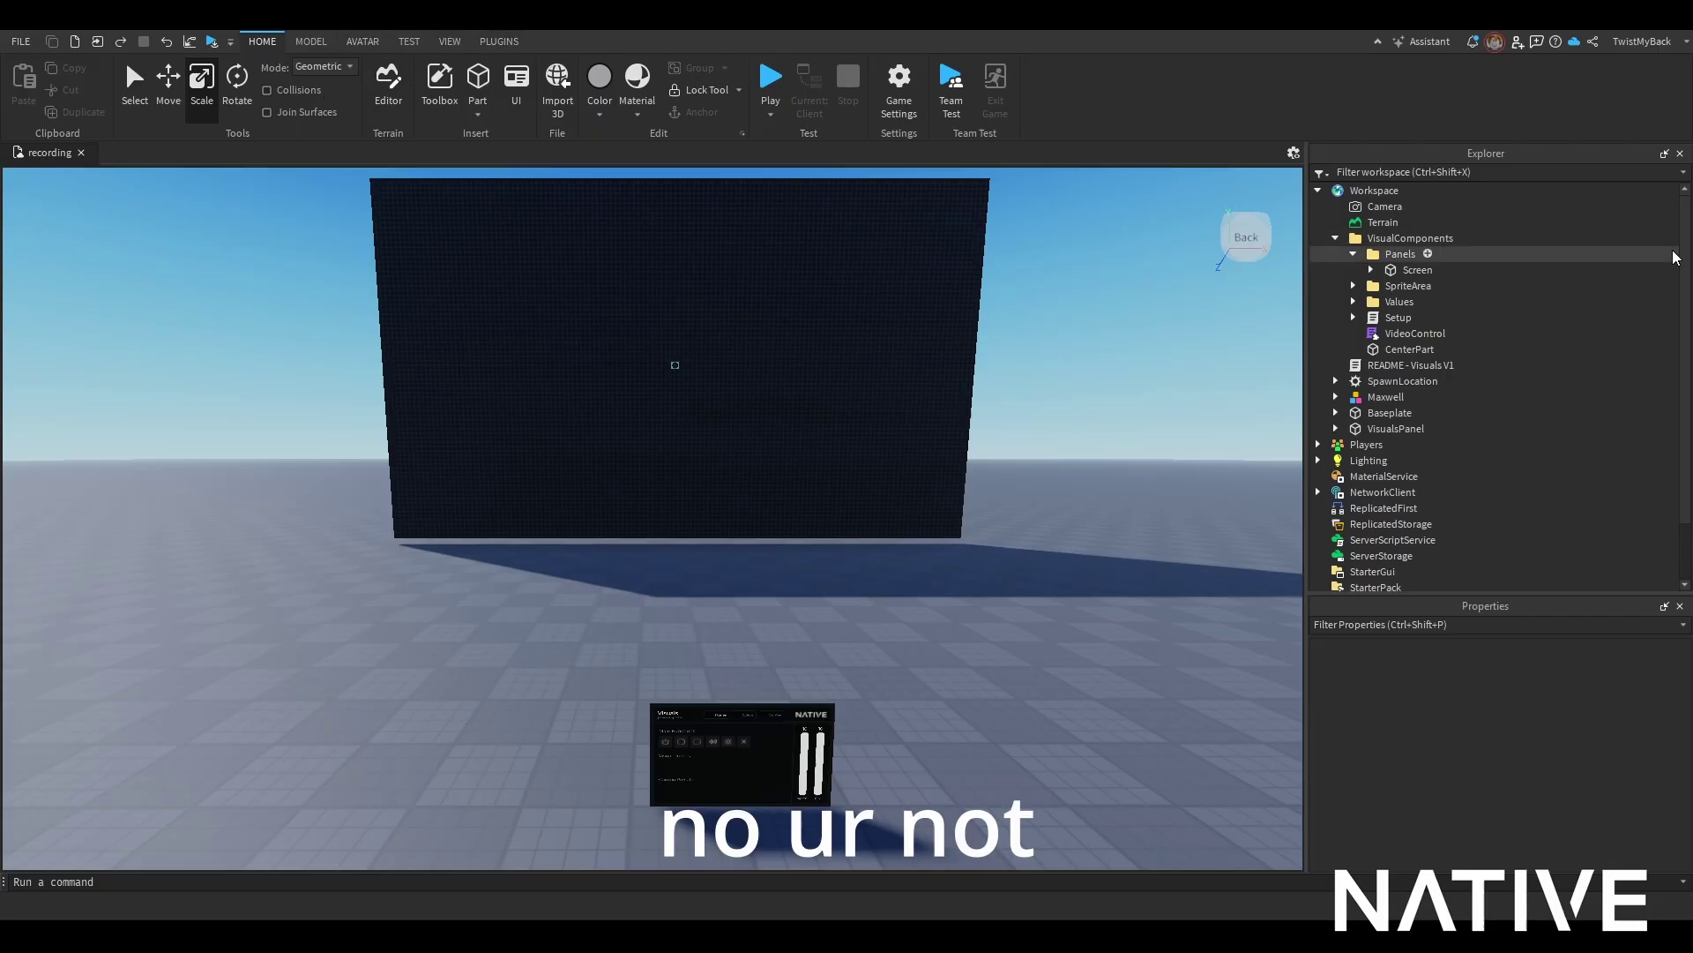
pyautogui.click(1345, 427)
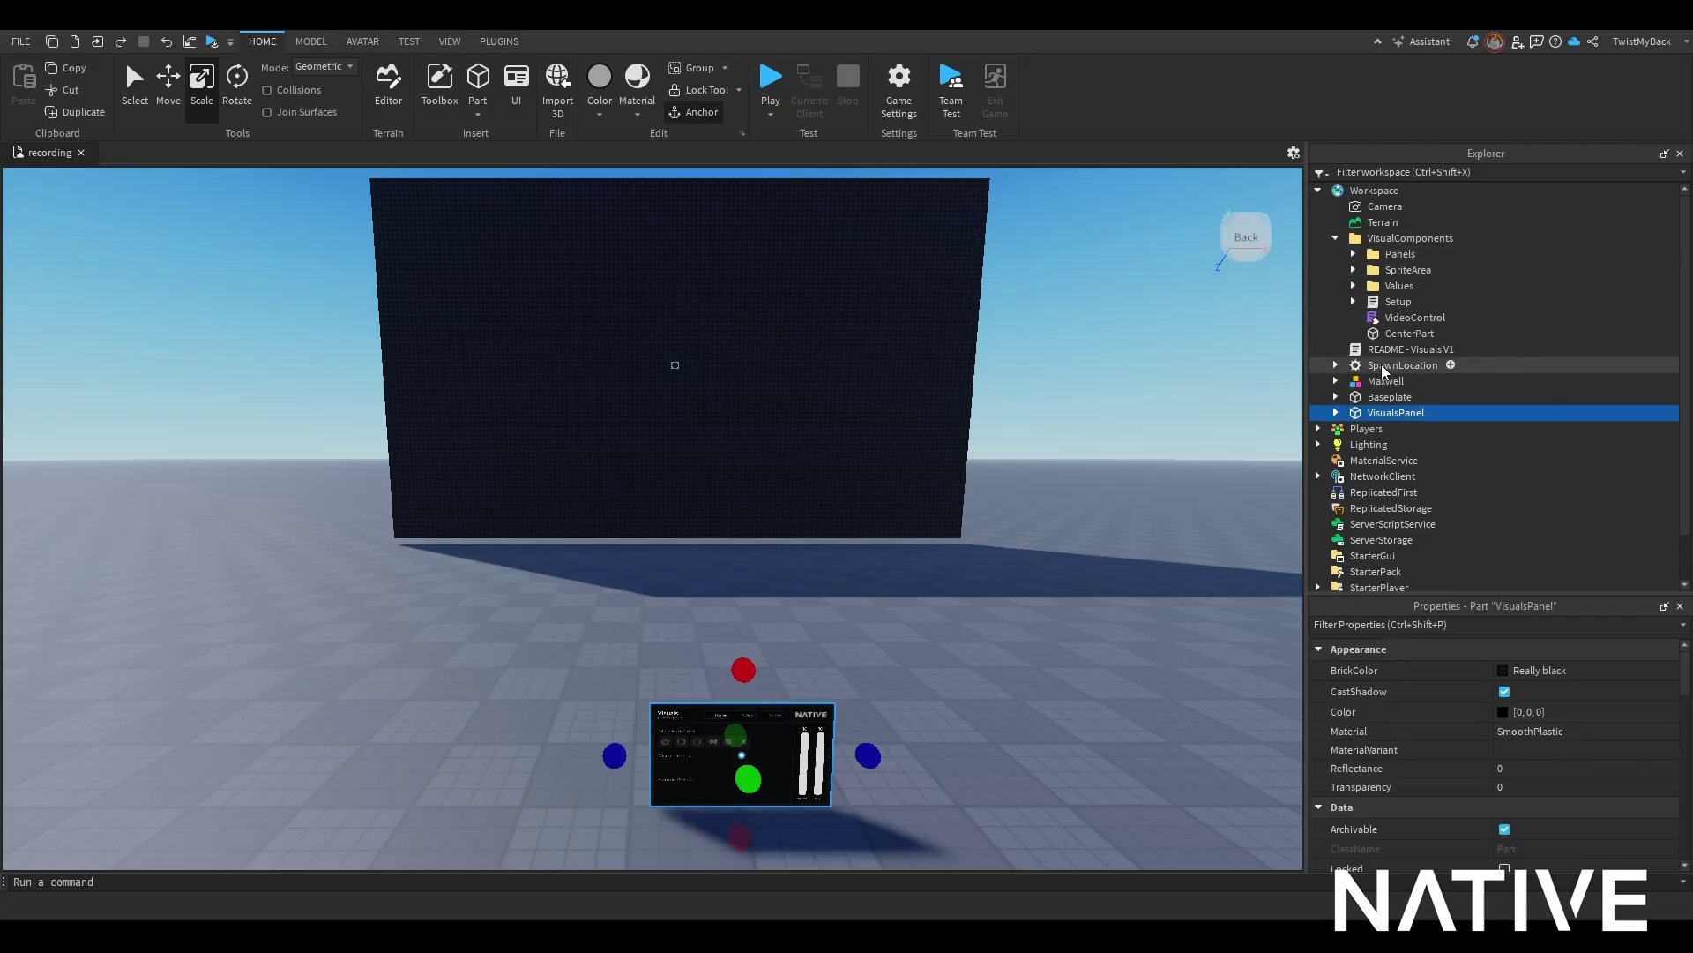
pyautogui.click(1336, 413)
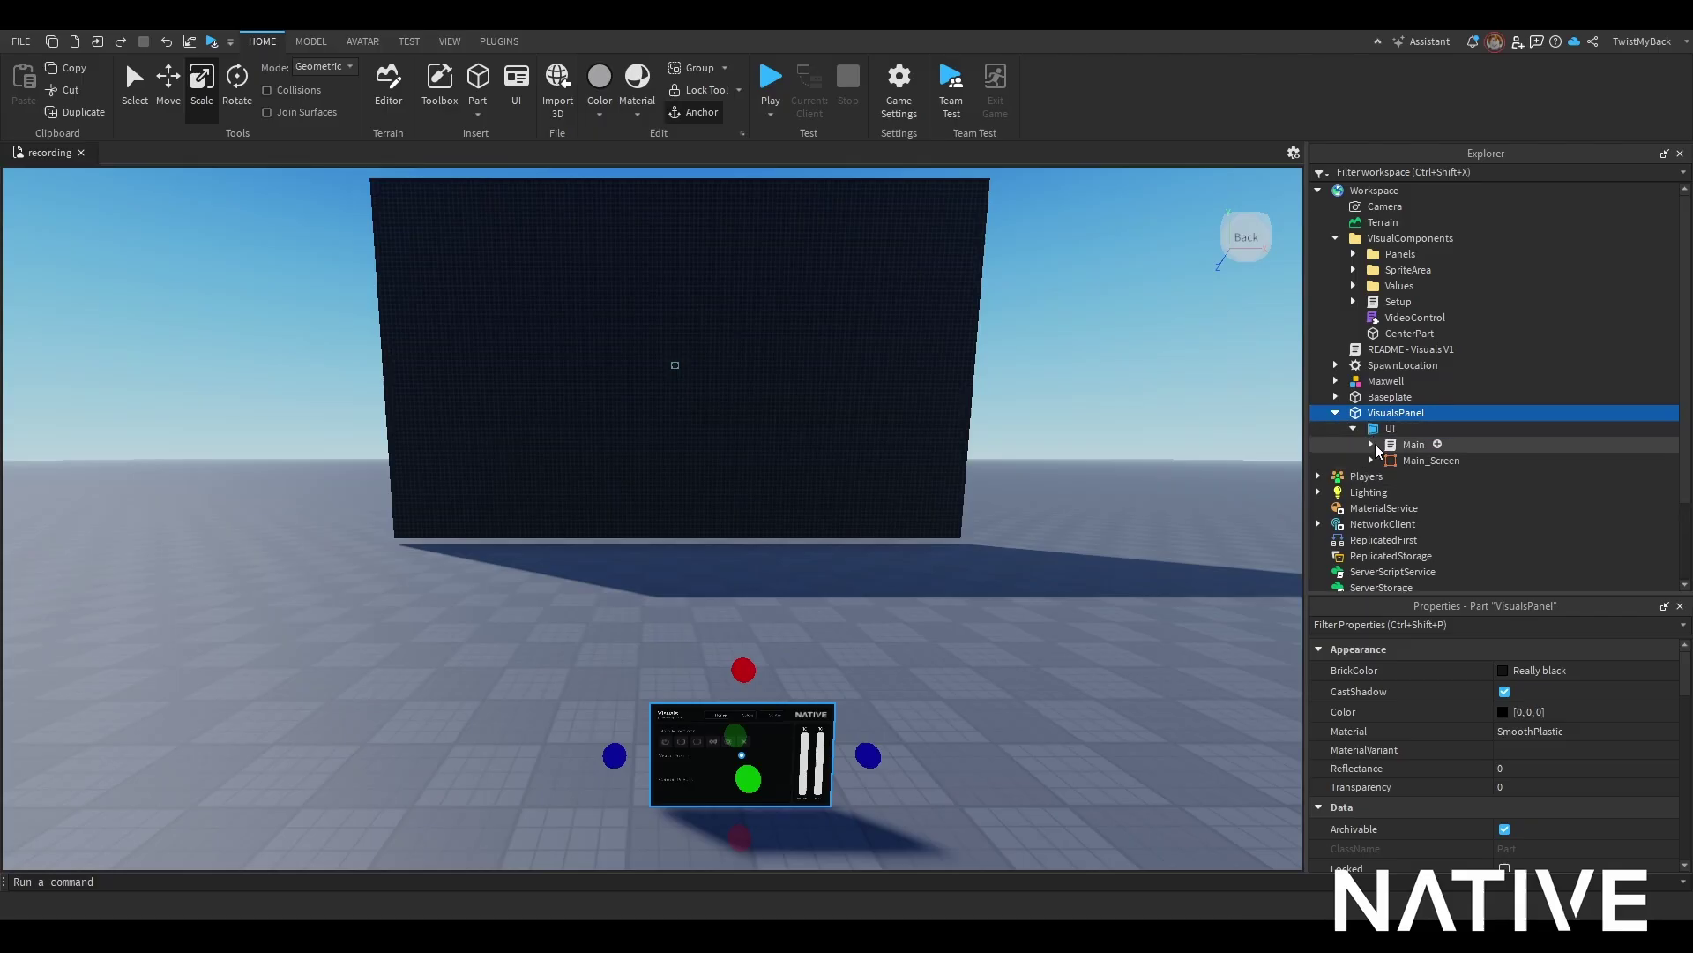
# Step: Open Config under UI > Main and delete the 'the skrink' [2] spriteSheets entry
pyautogui.click(1372, 445)
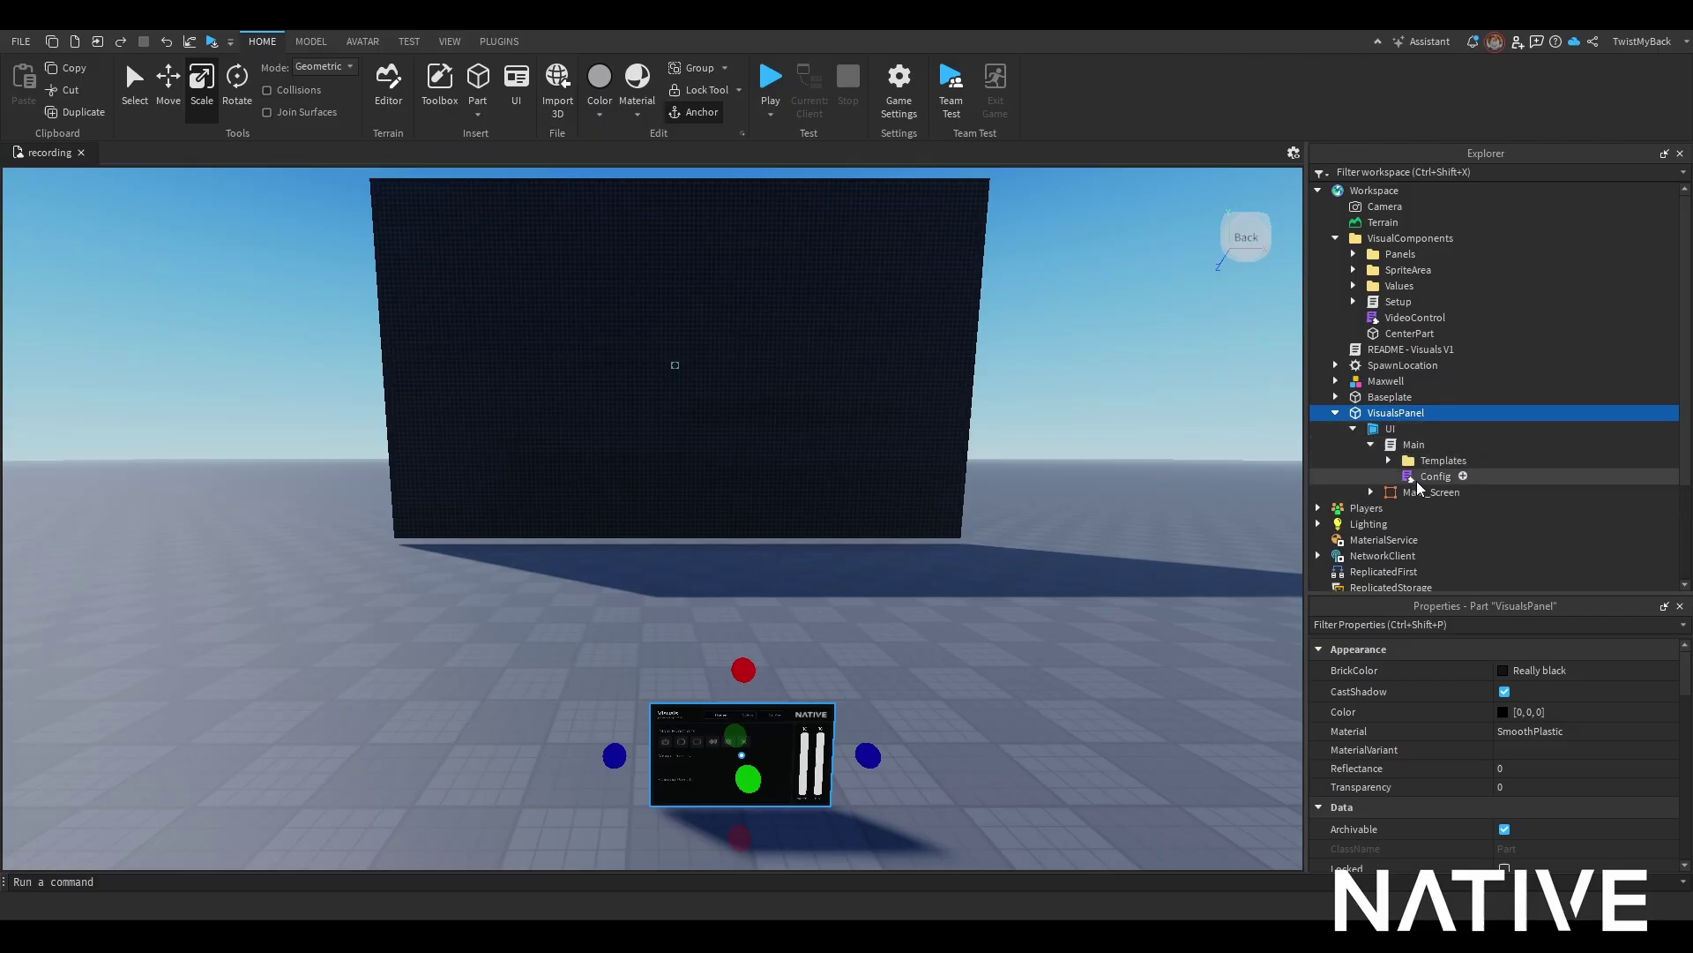
pyautogui.doubleClick(1420, 477)
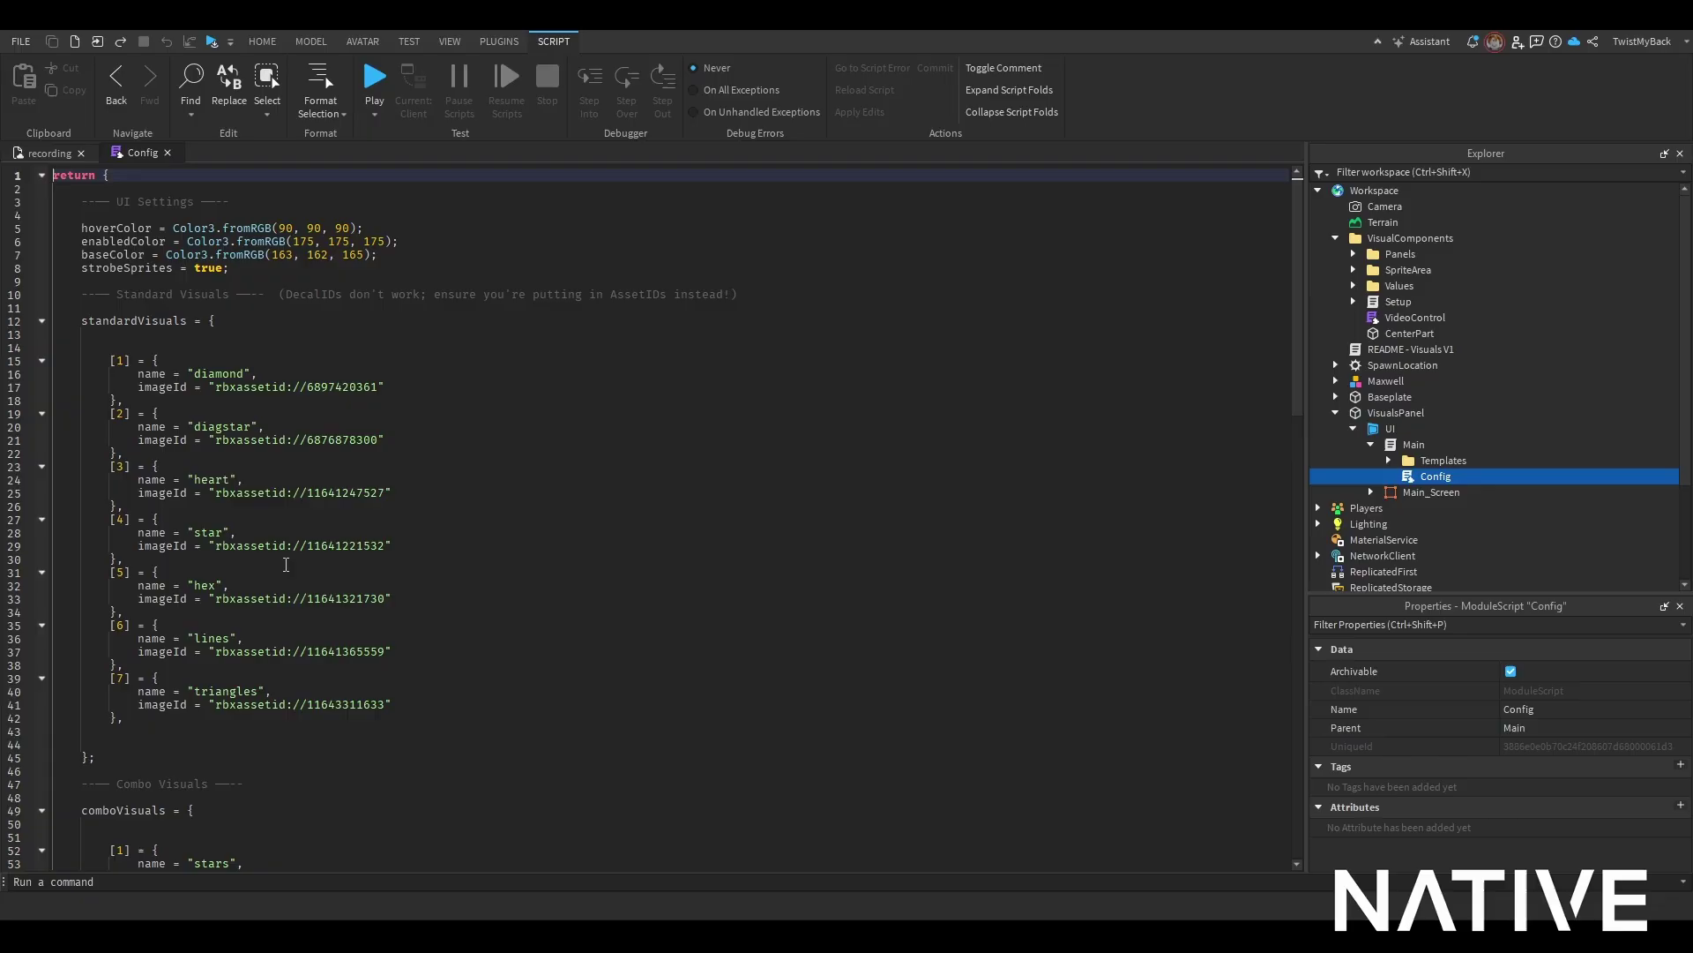
pyautogui.scroll(-18, 401, 444)
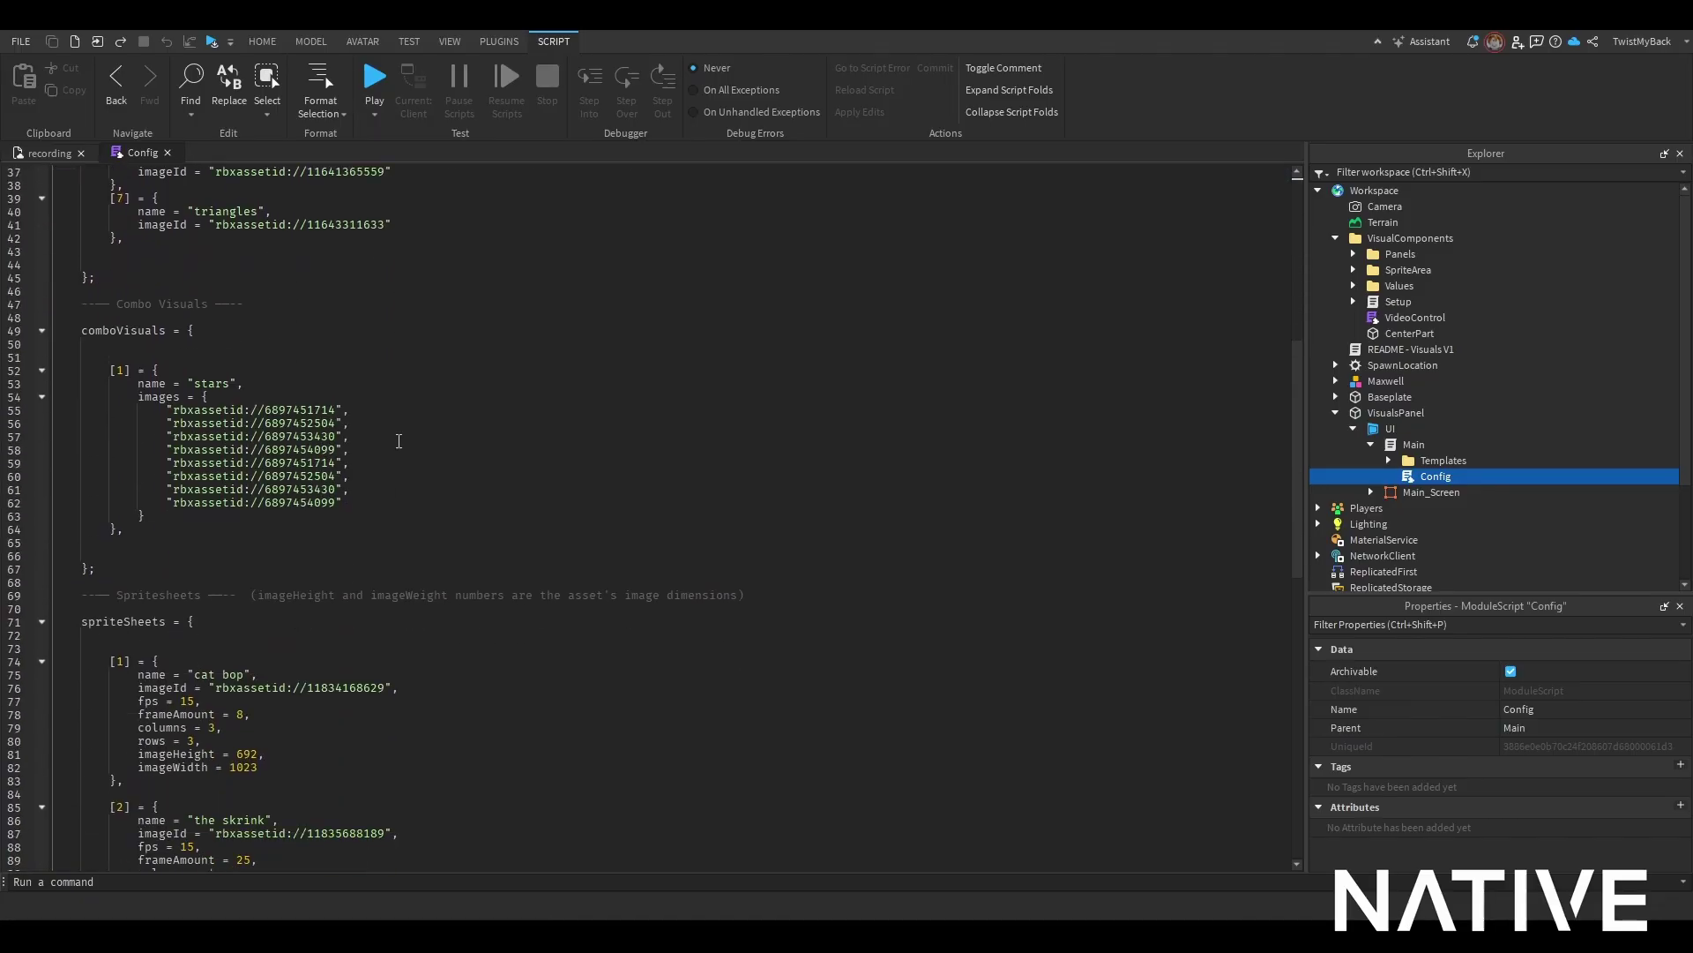
pyautogui.scroll(-1, 399, 441)
pyautogui.moveTo(284, 645); pyautogui.dragTo(54, 529)
pyautogui.press('BackSpace')
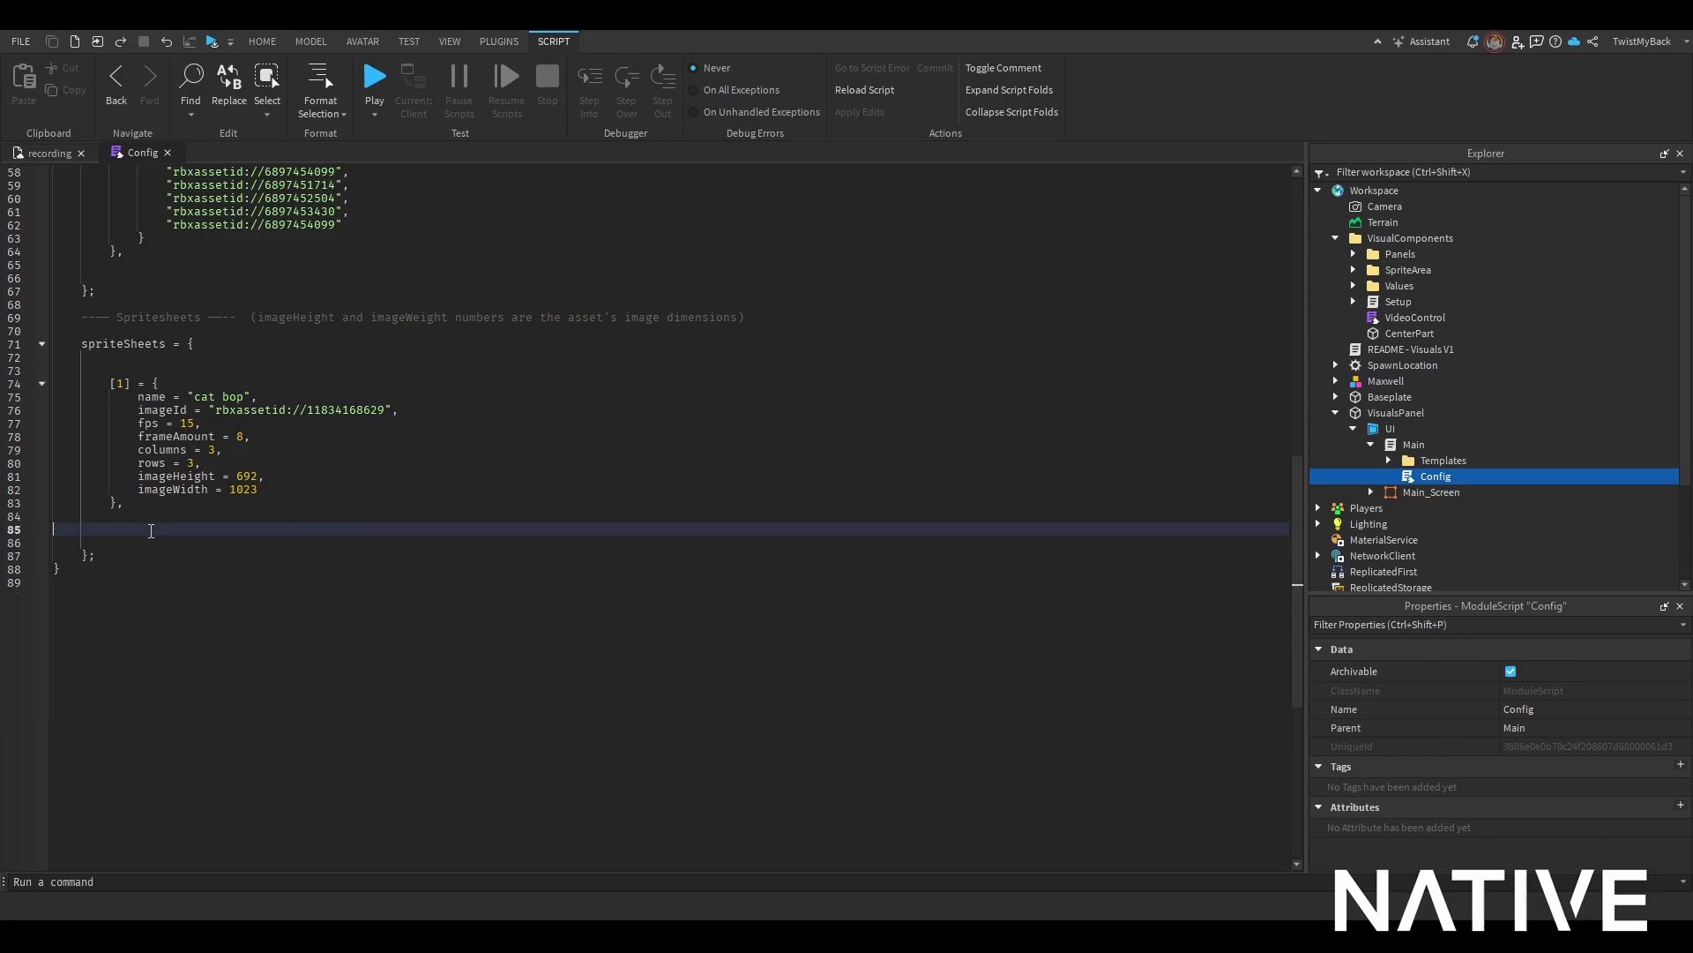
pyautogui.press('BackSpace')
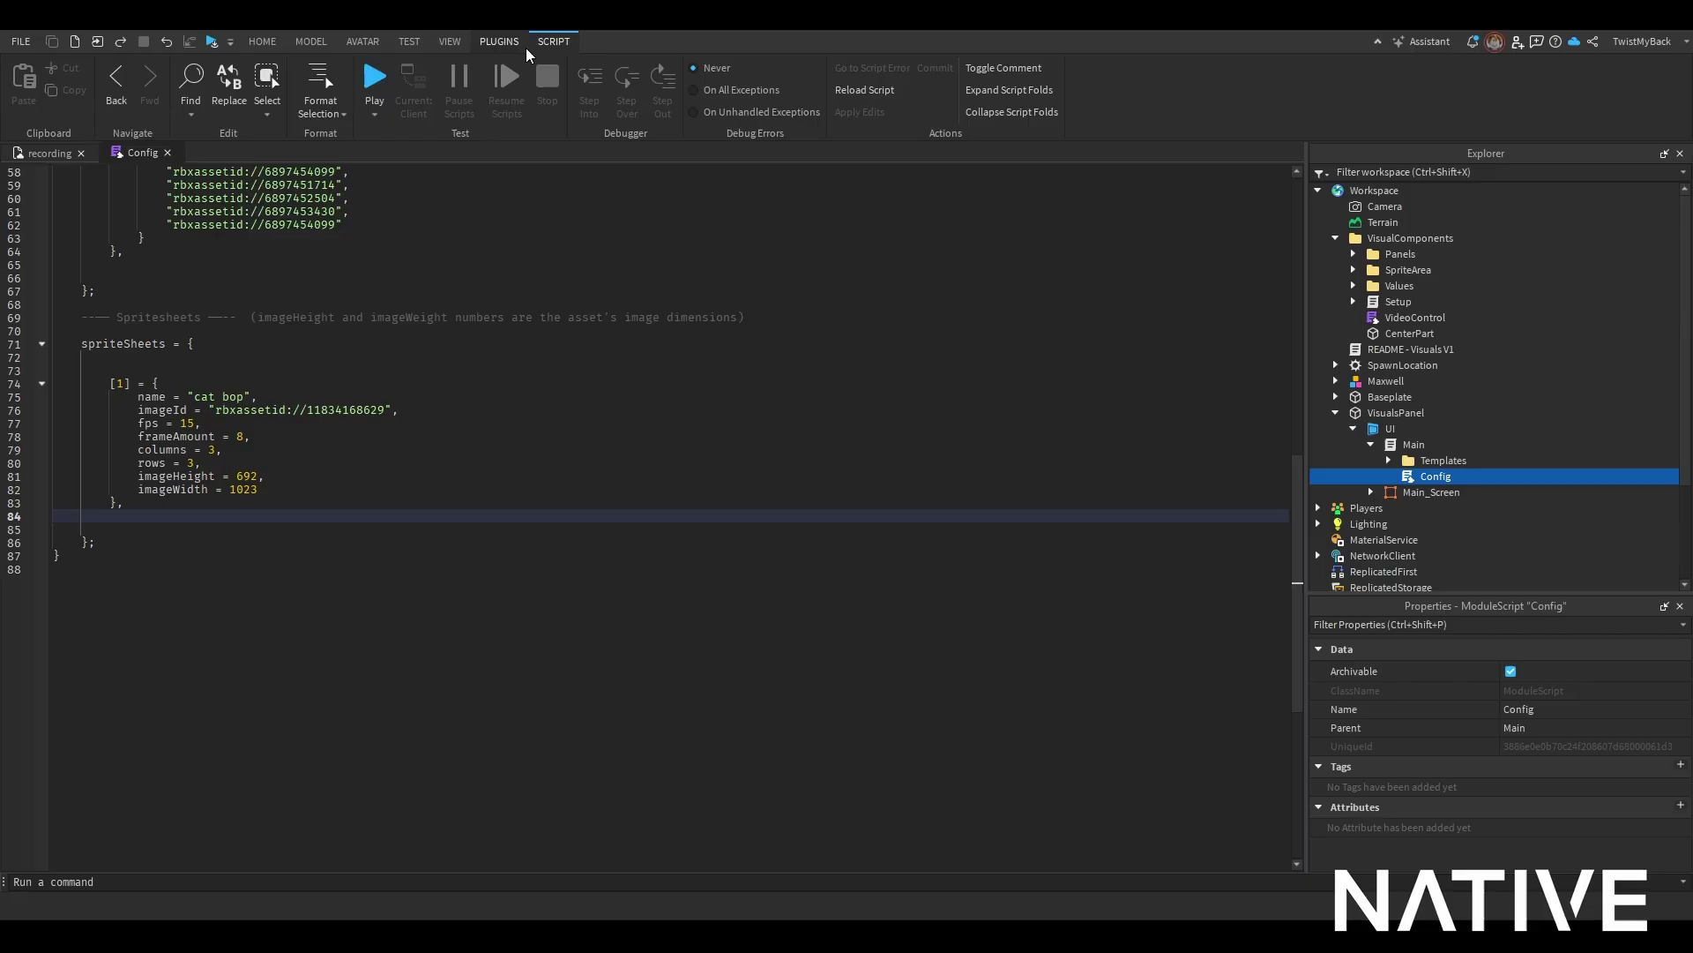
# Step: Open the Toolbox Inventory's My Decals and copy the 'test' decal's asset ID
pyautogui.click(451, 42)
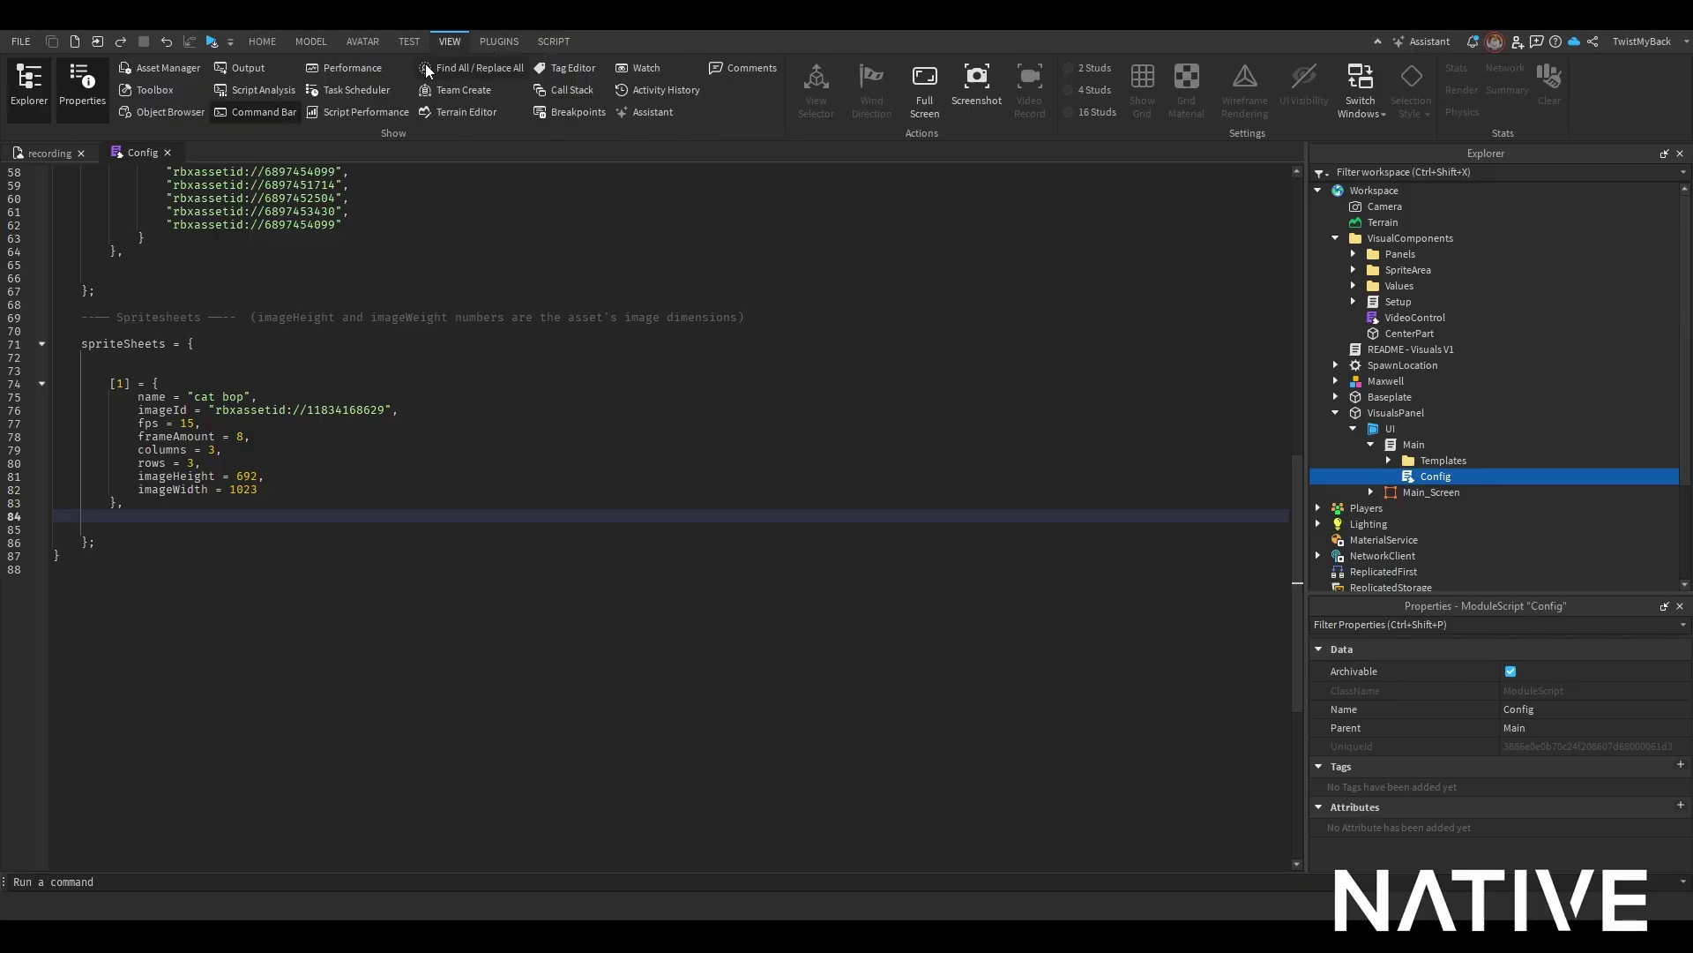
pyautogui.click(158, 91)
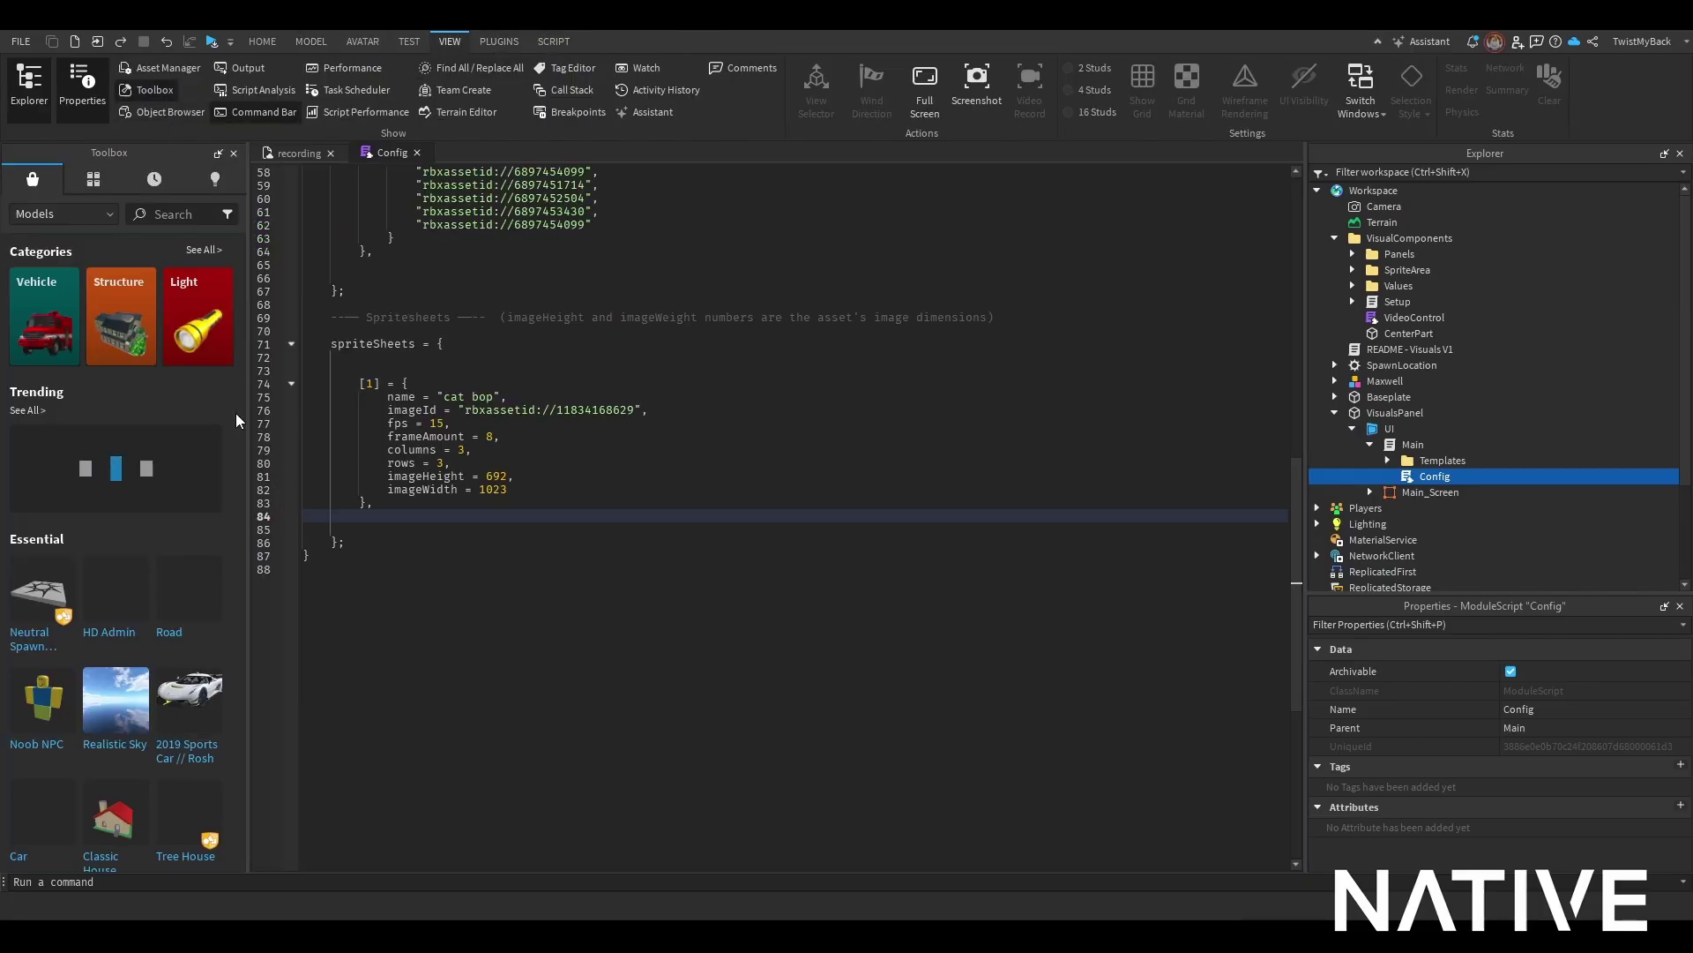
pyautogui.click(94, 179)
pyautogui.click(106, 216)
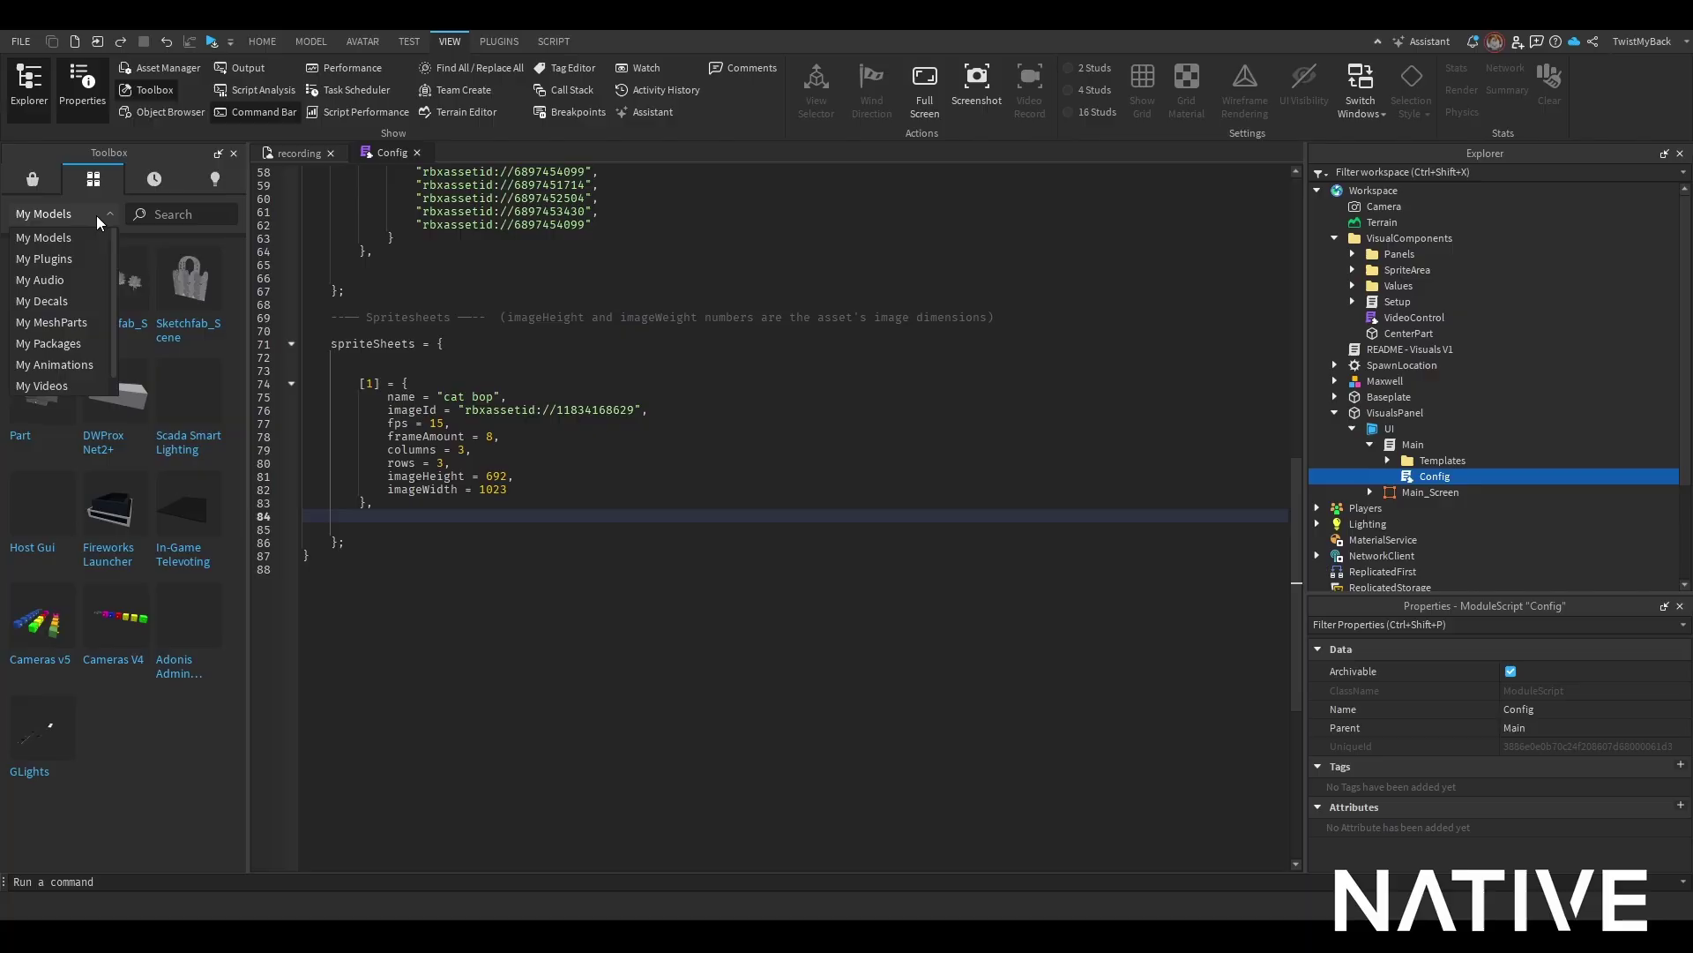
pyautogui.click(84, 179)
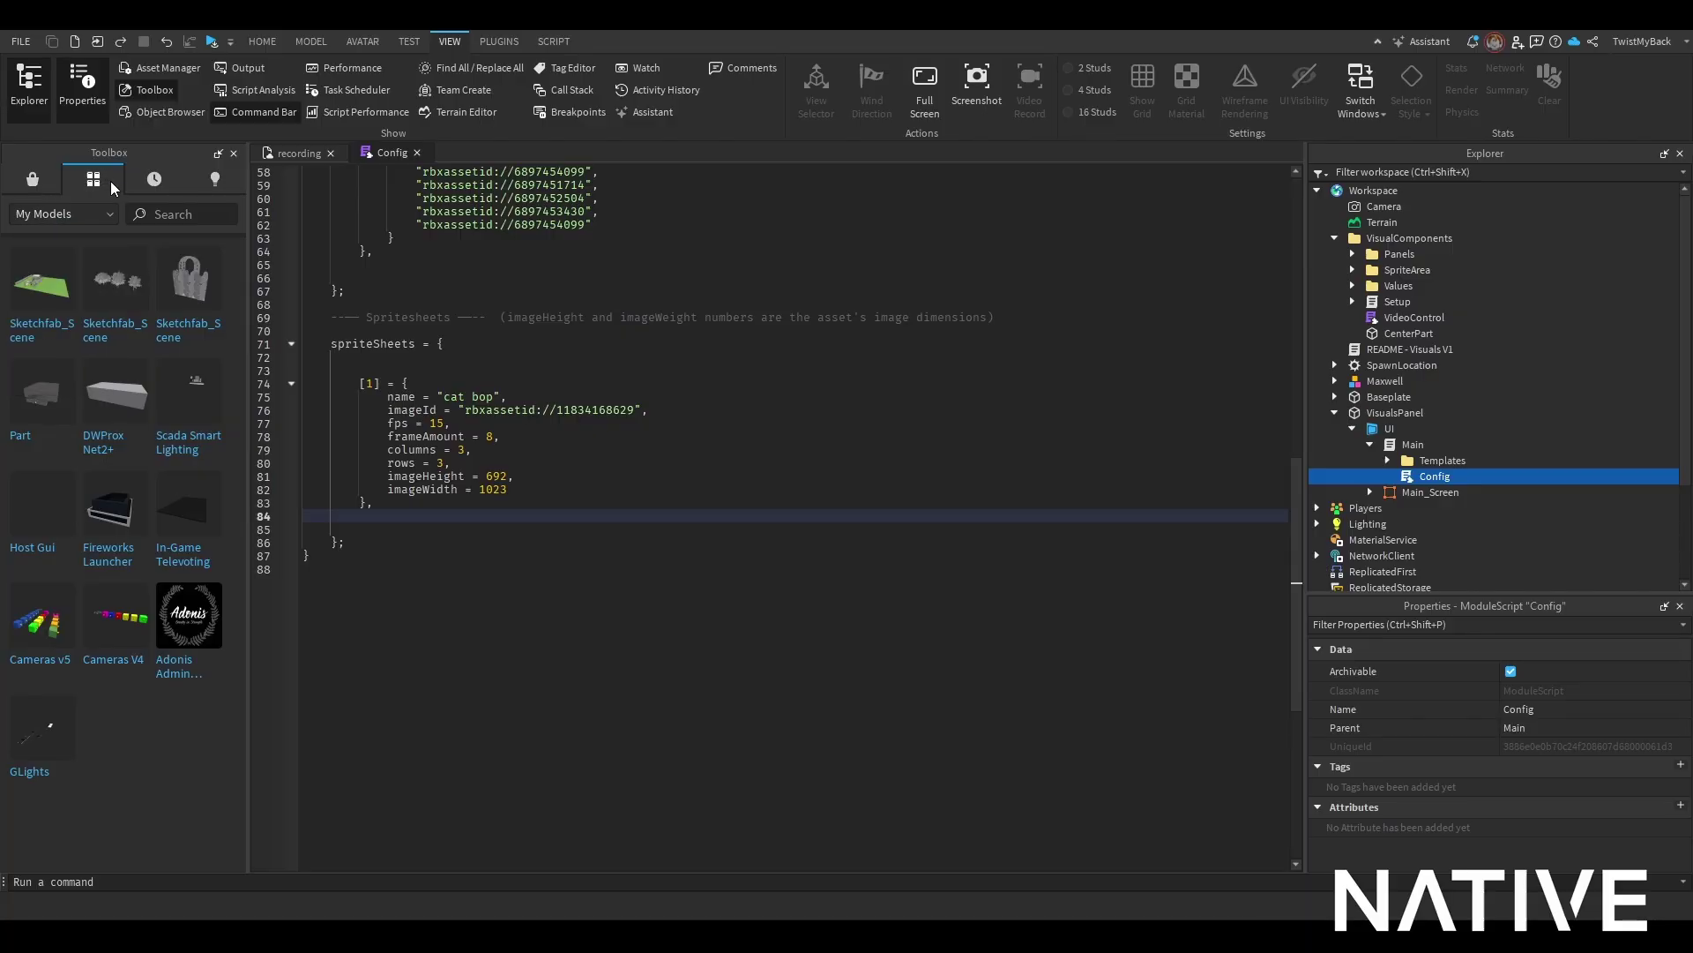
pyautogui.click(88, 213)
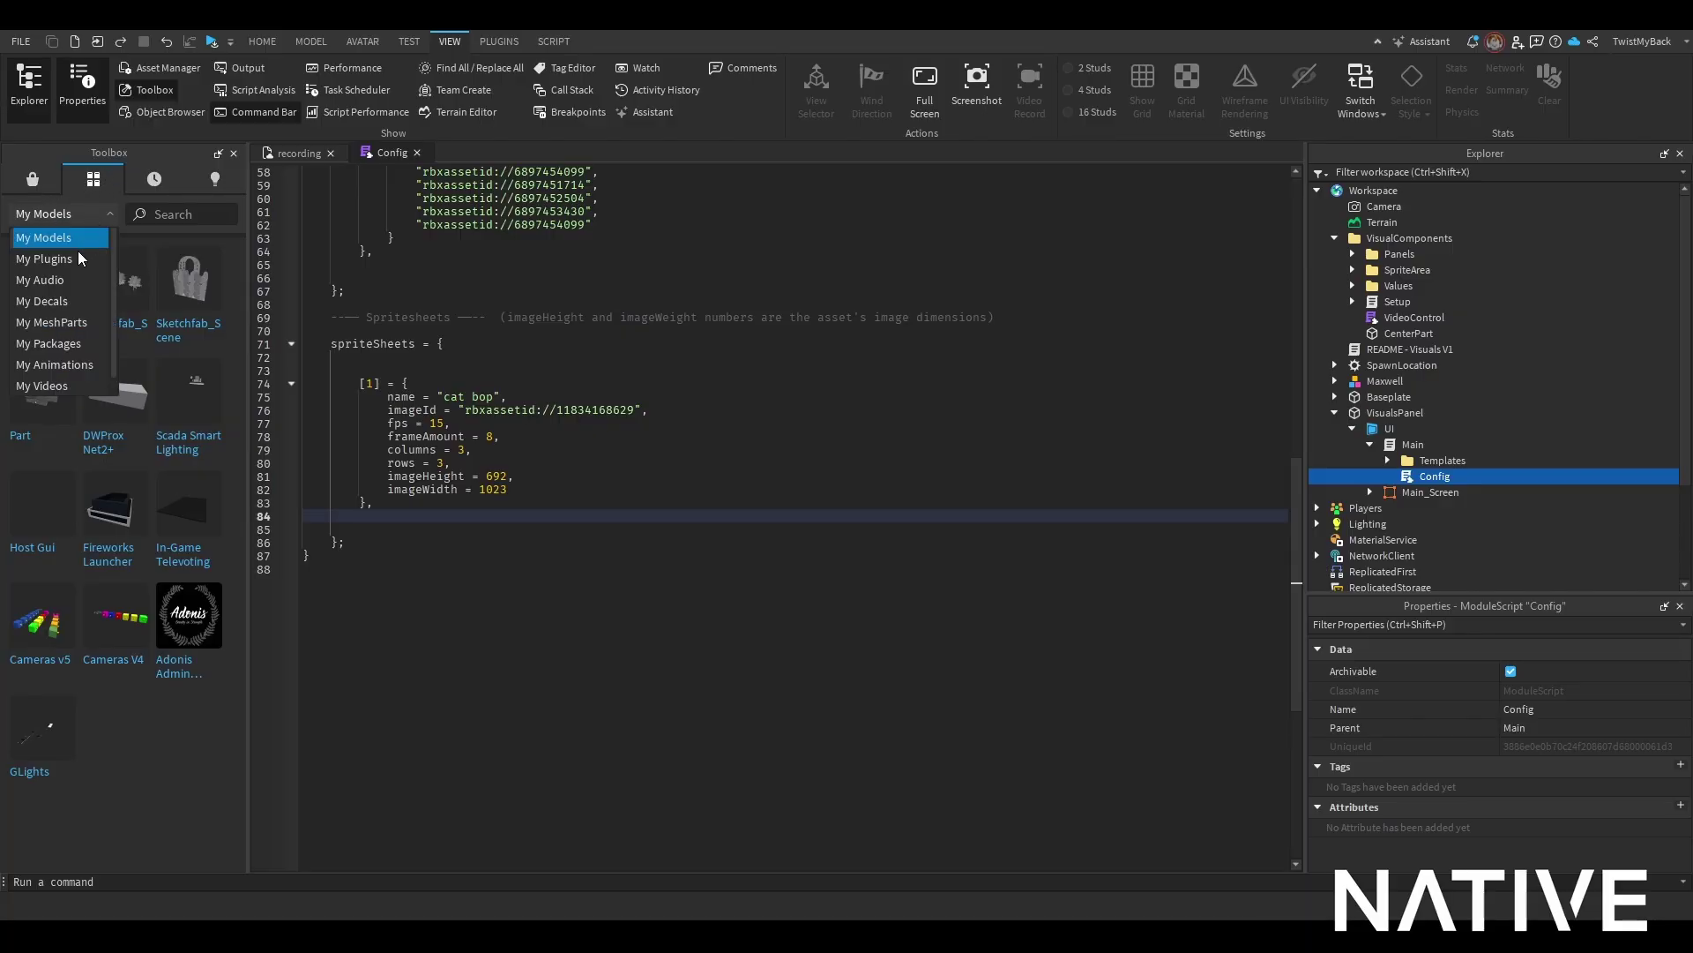
pyautogui.click(70, 303)
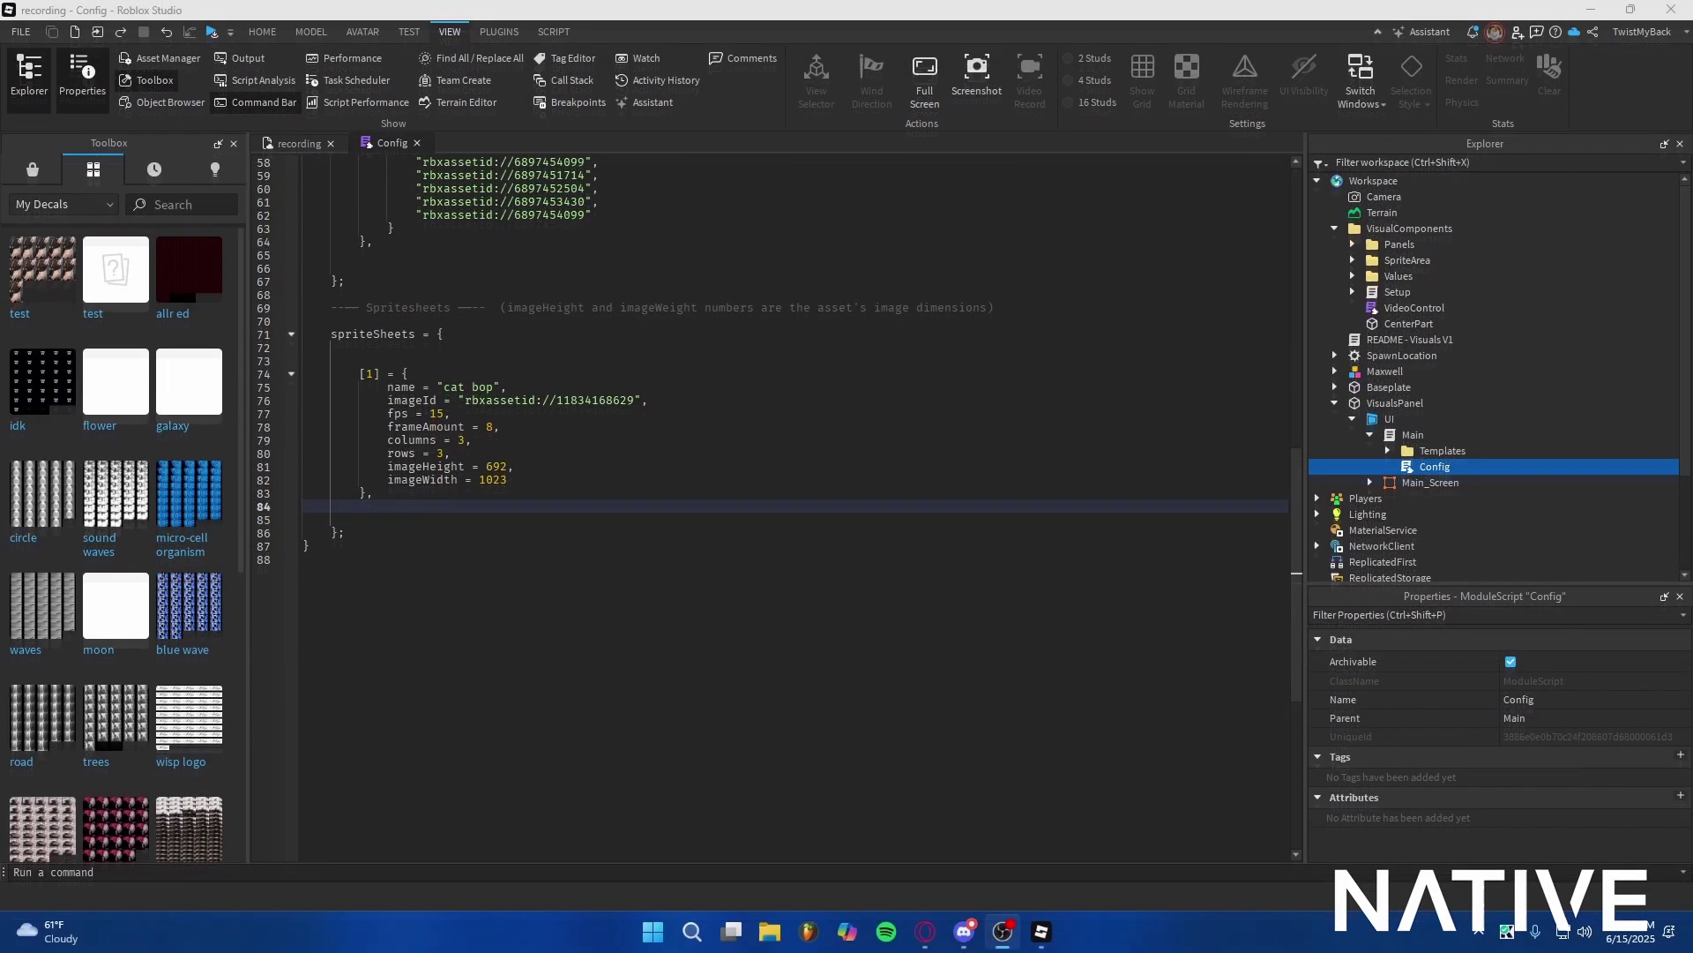
pyautogui.rightClick(53, 299)
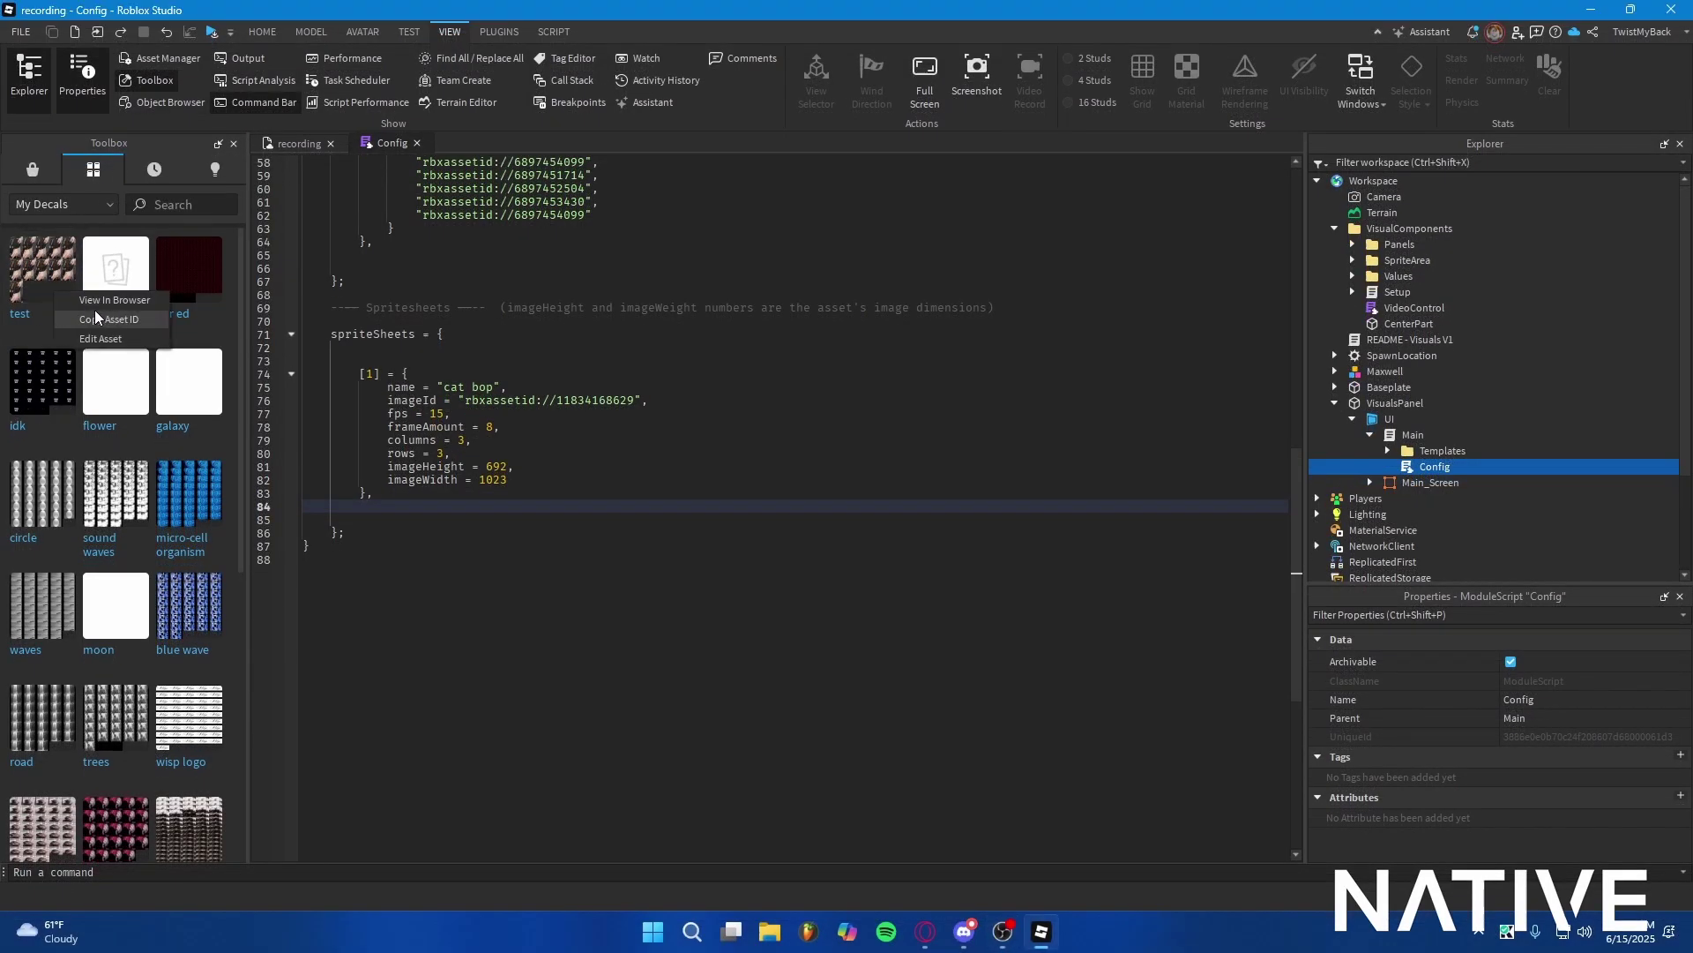
pyautogui.rightClick(40, 263)
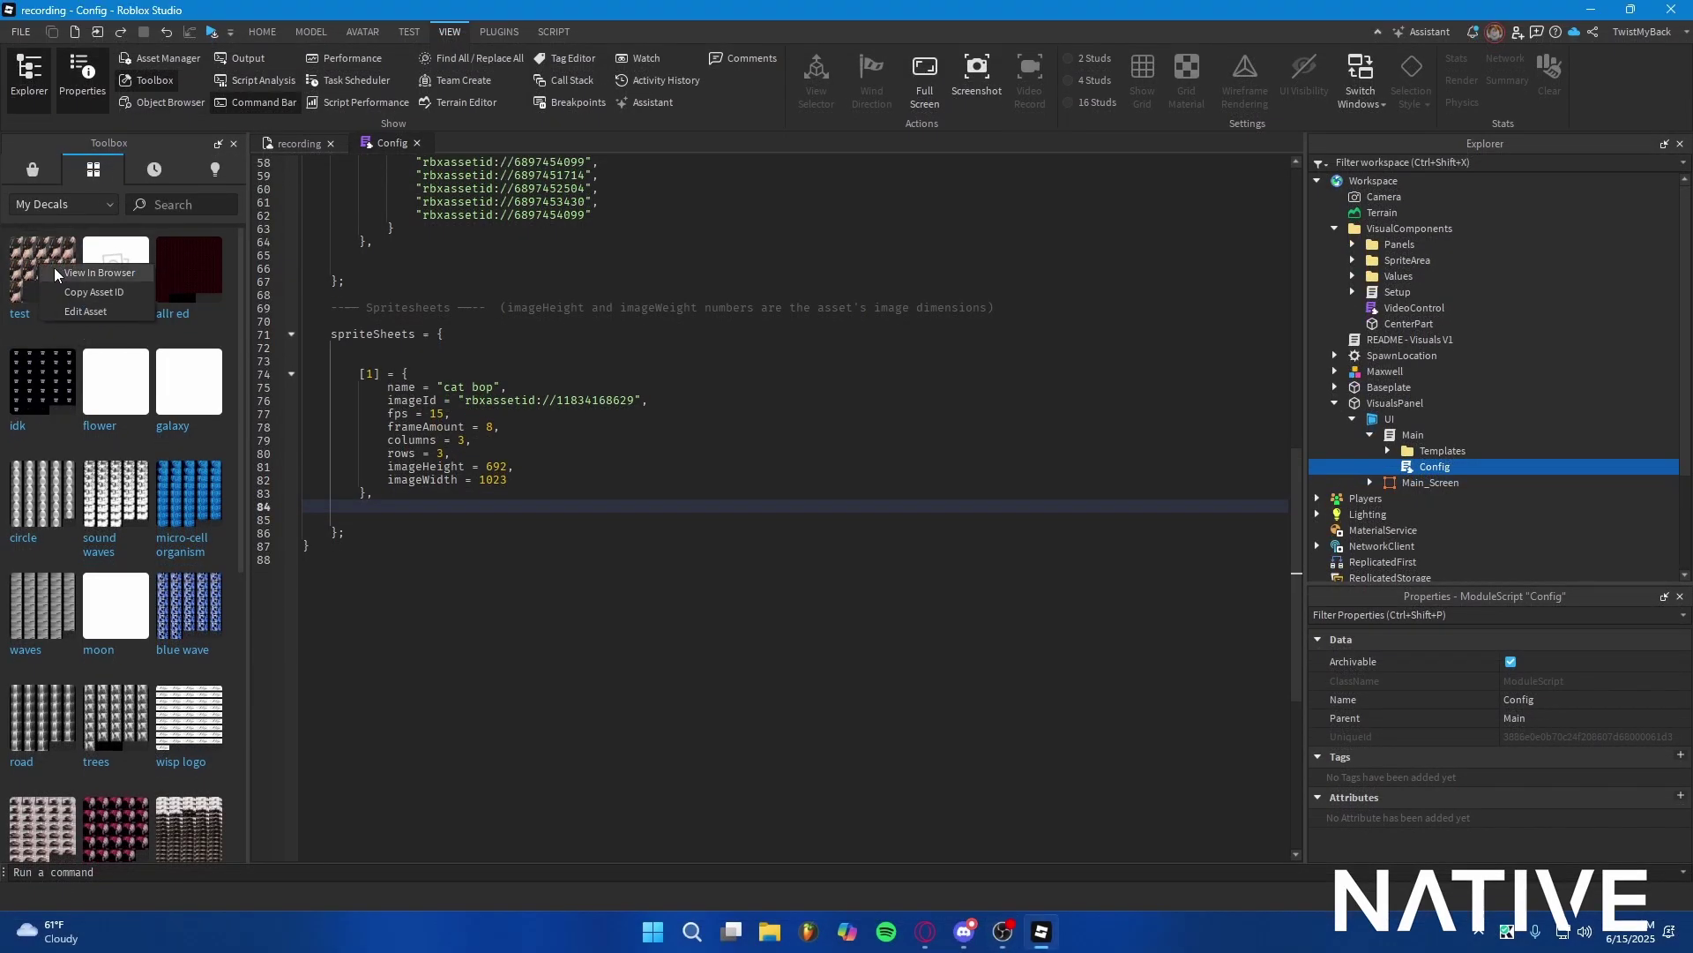
pyautogui.click(111, 298)
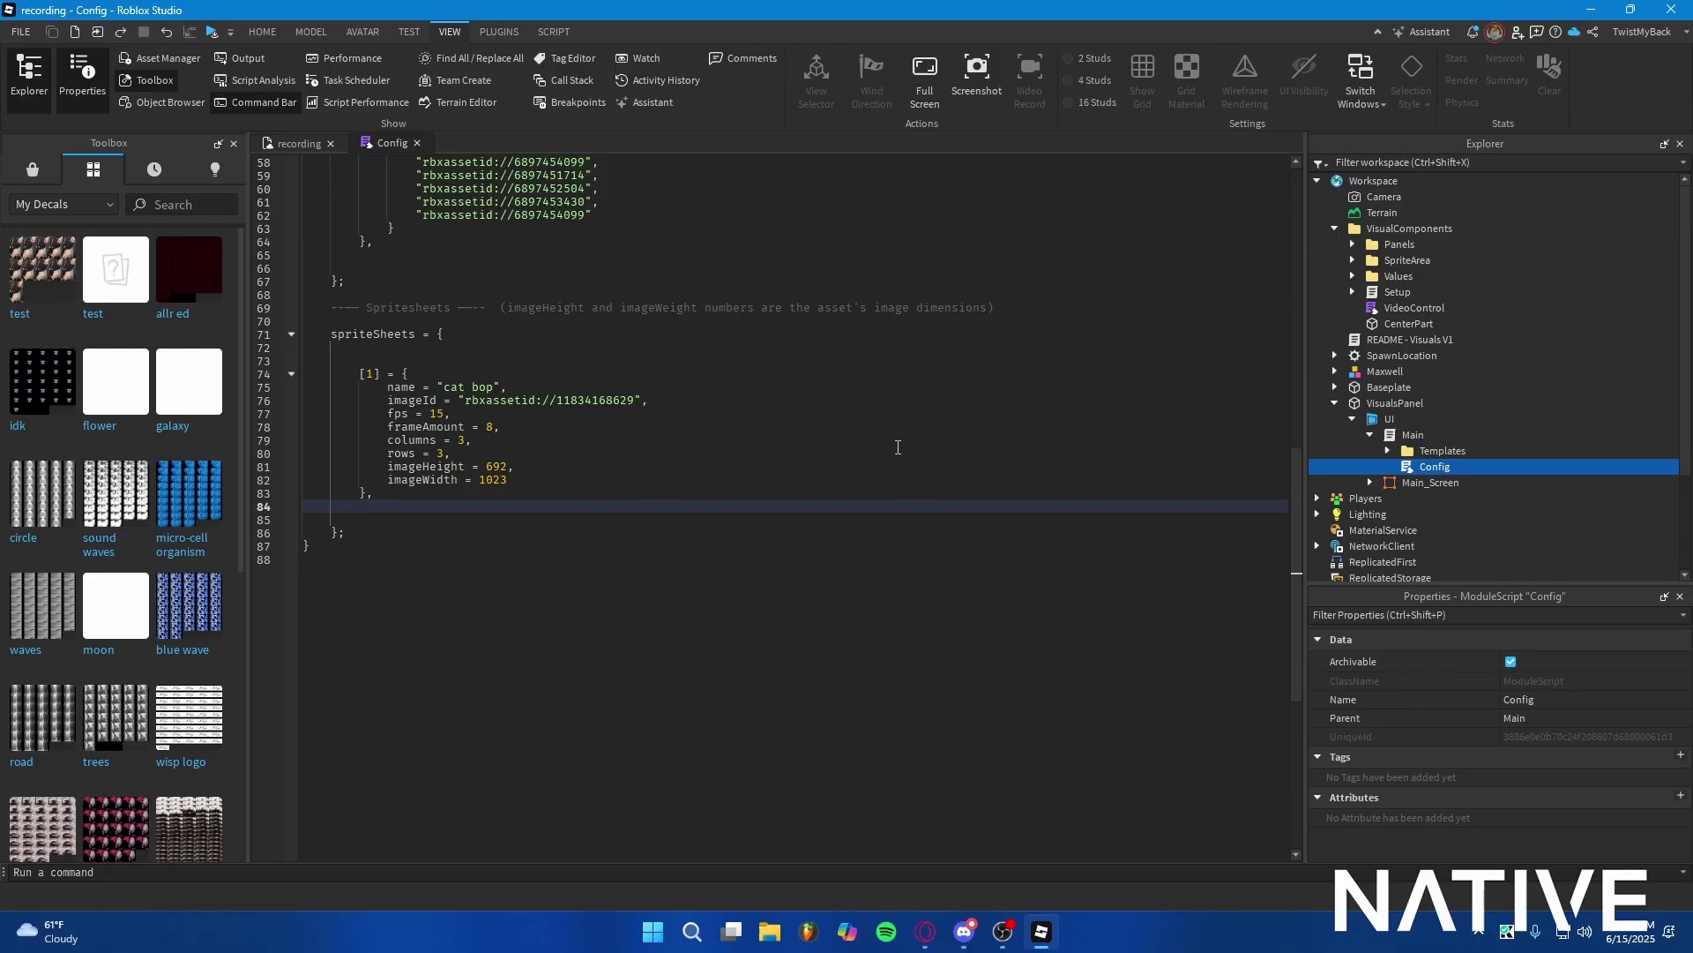
pyautogui.click(585, 406)
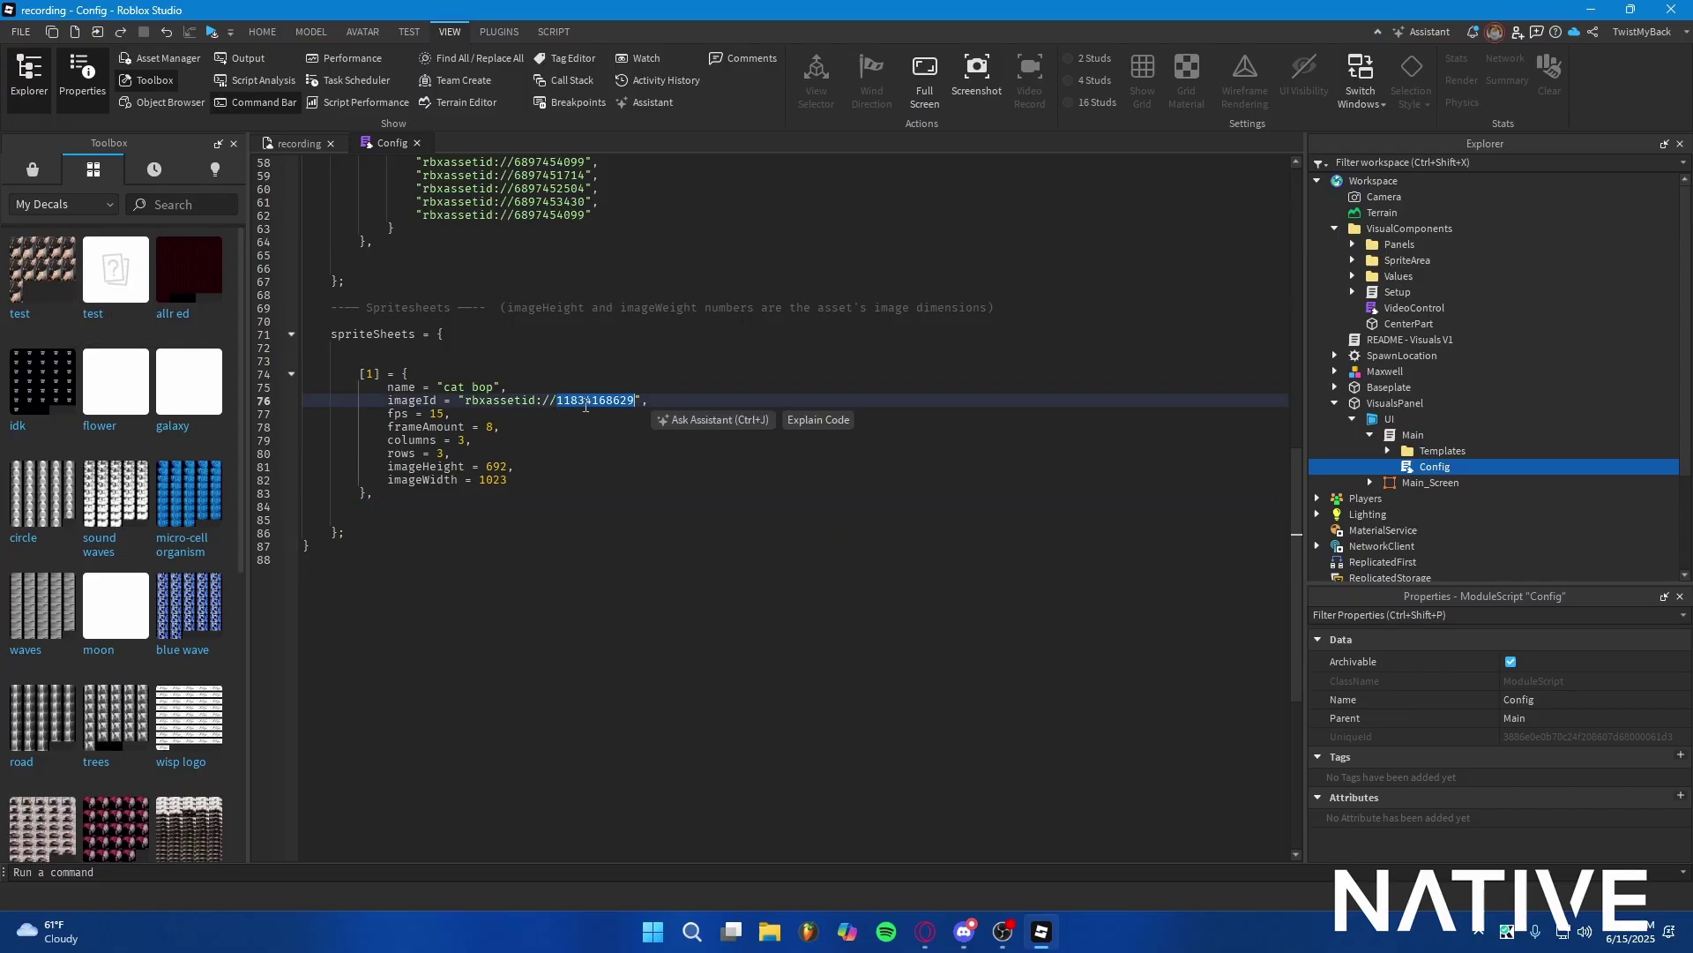
pyautogui.moveTo(557, 403); pyautogui.dragTo(632, 404)
pyautogui.hotkey('ctrl', 'v')
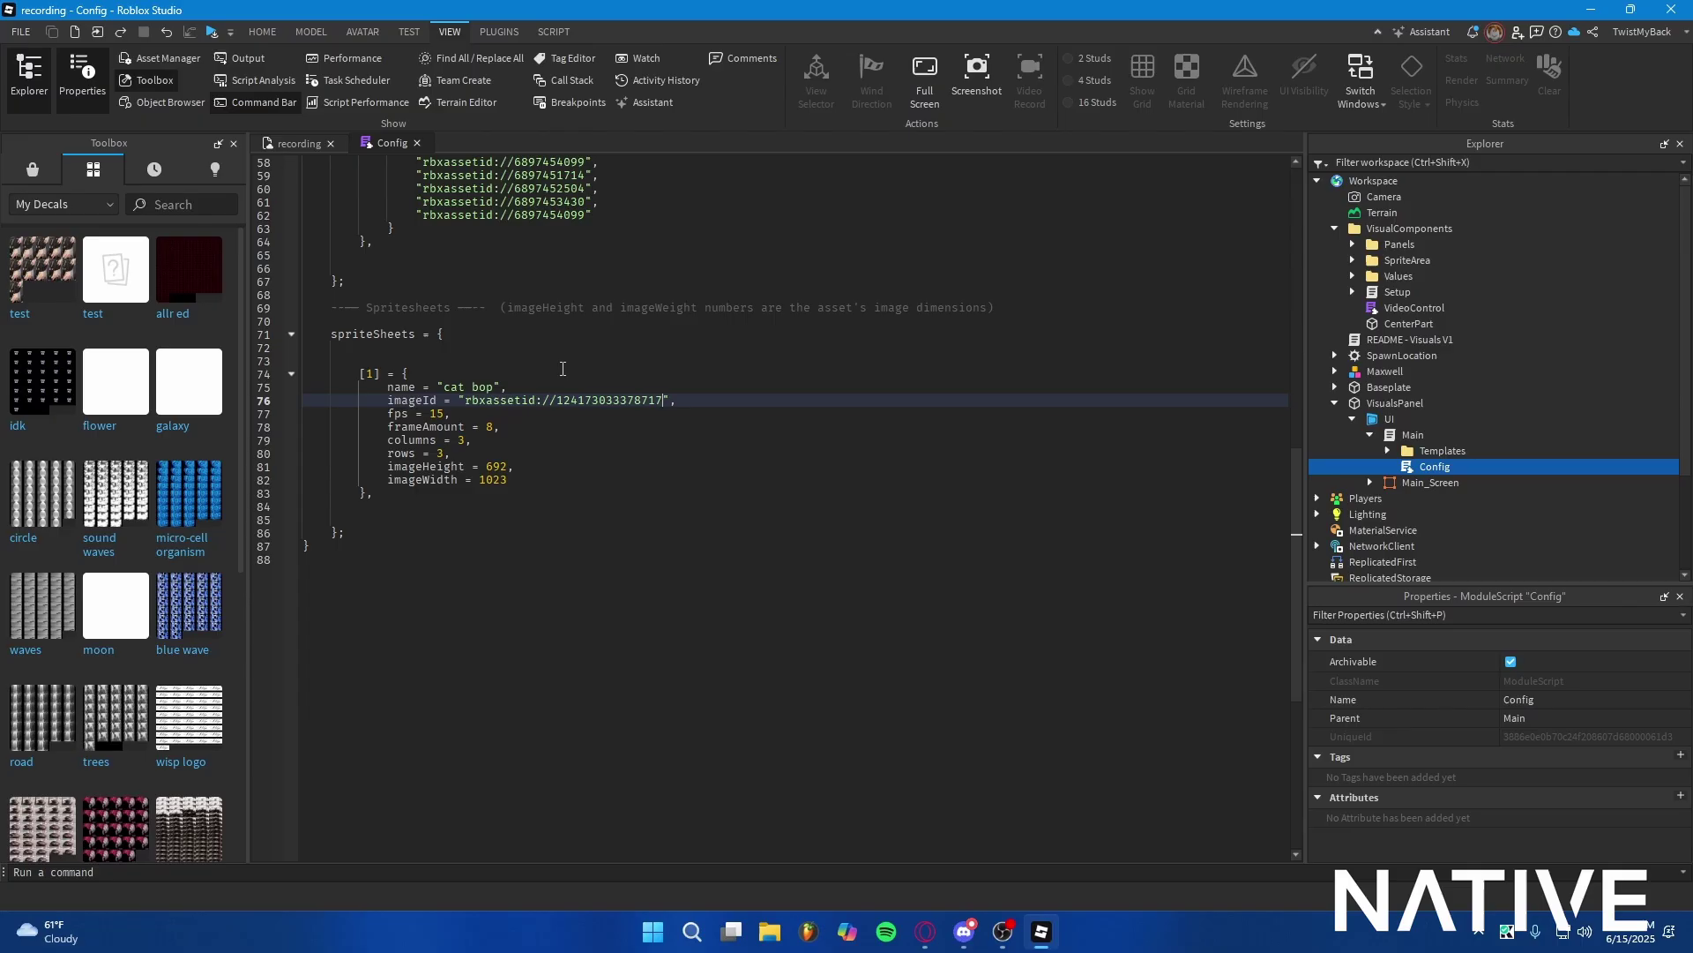
pyautogui.moveTo(495, 388); pyautogui.dragTo(448, 385)
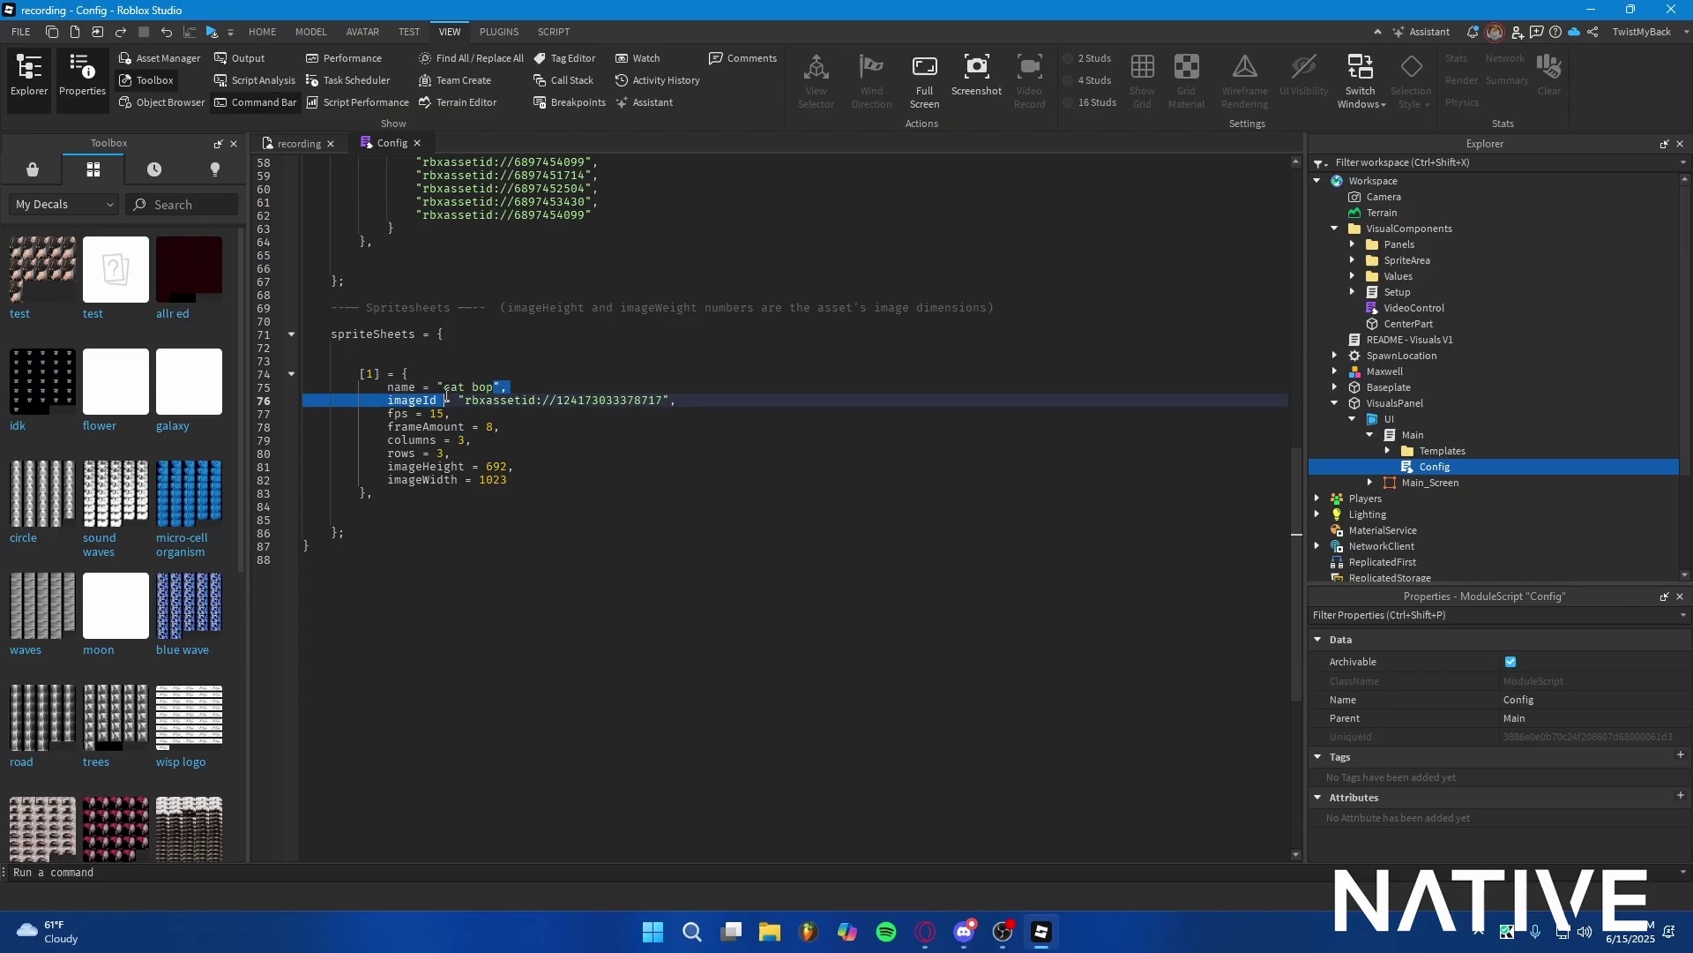
pyautogui.write('t')
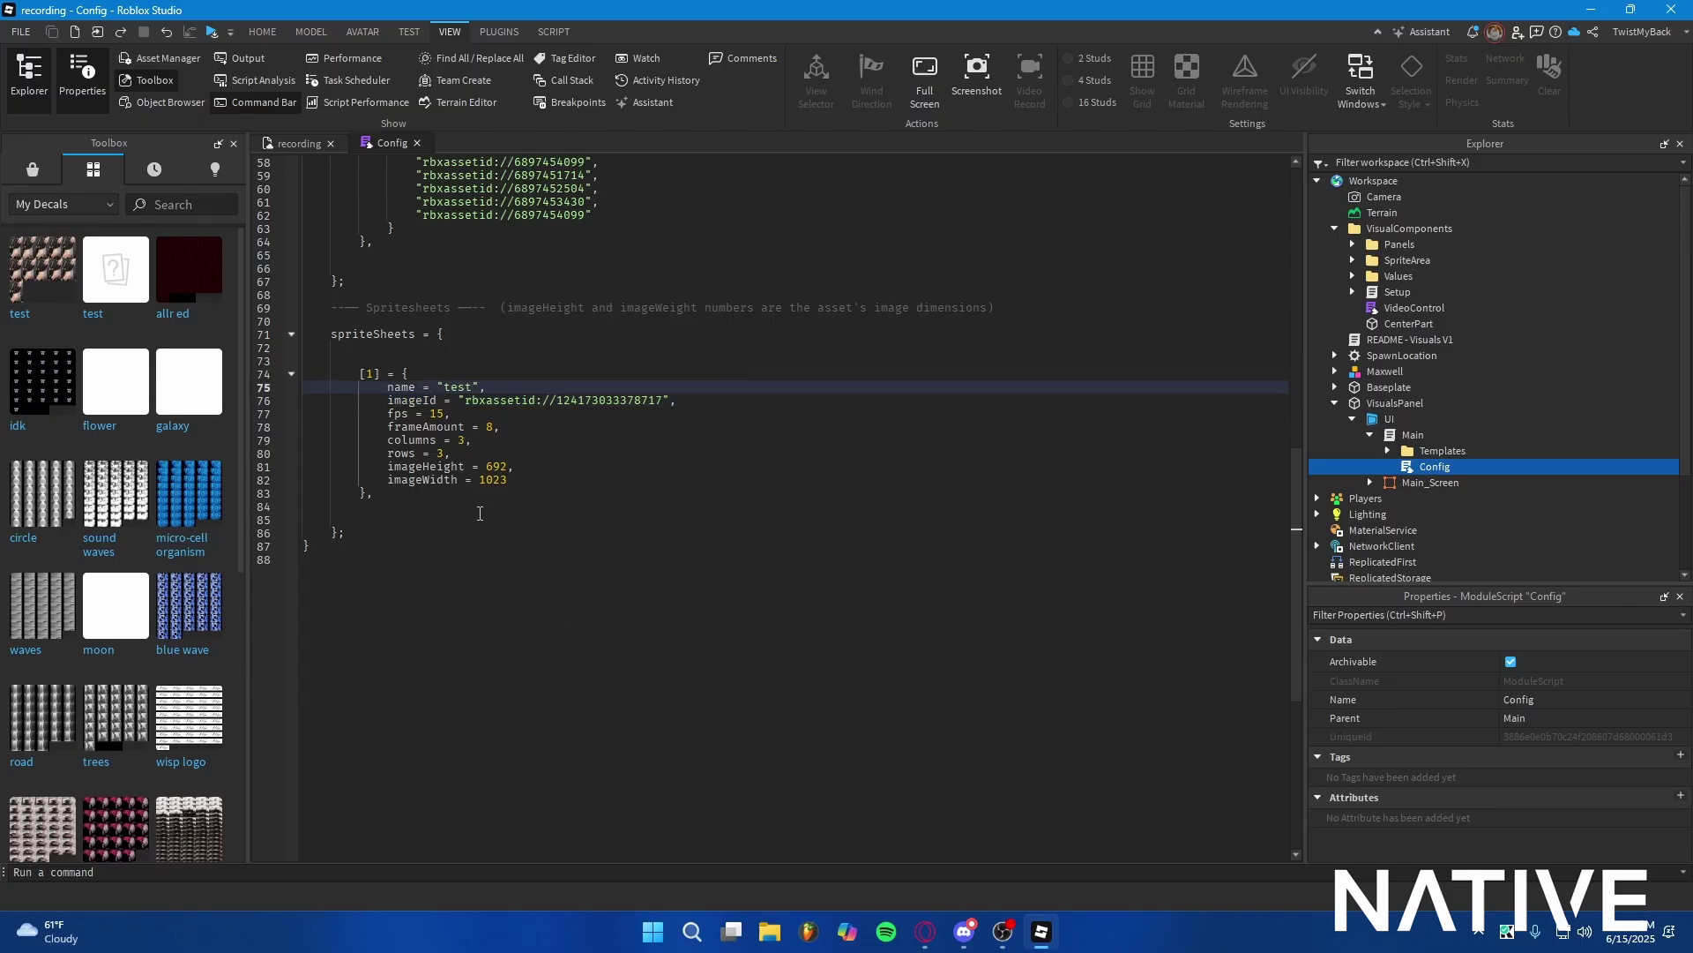
# Step: Bring ezgif's sprite sheet output page back in Opera and select its 1080px height value
pyautogui.click(924, 934)
pyautogui.click(321, 16)
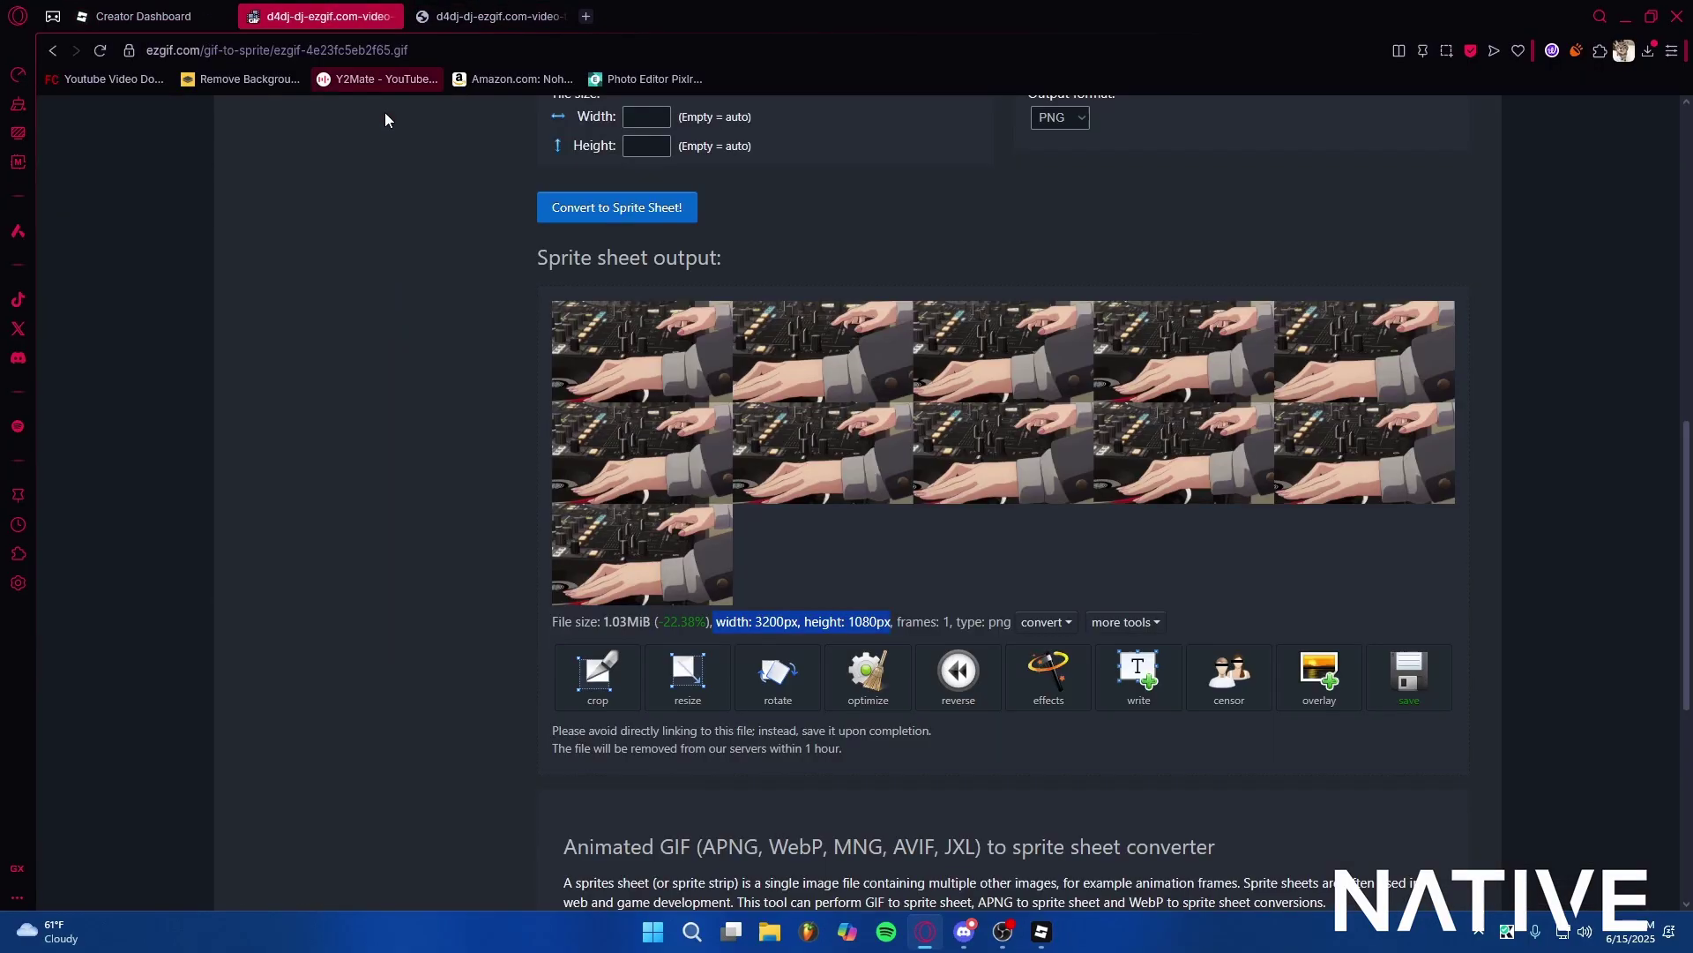
pyautogui.click(868, 629)
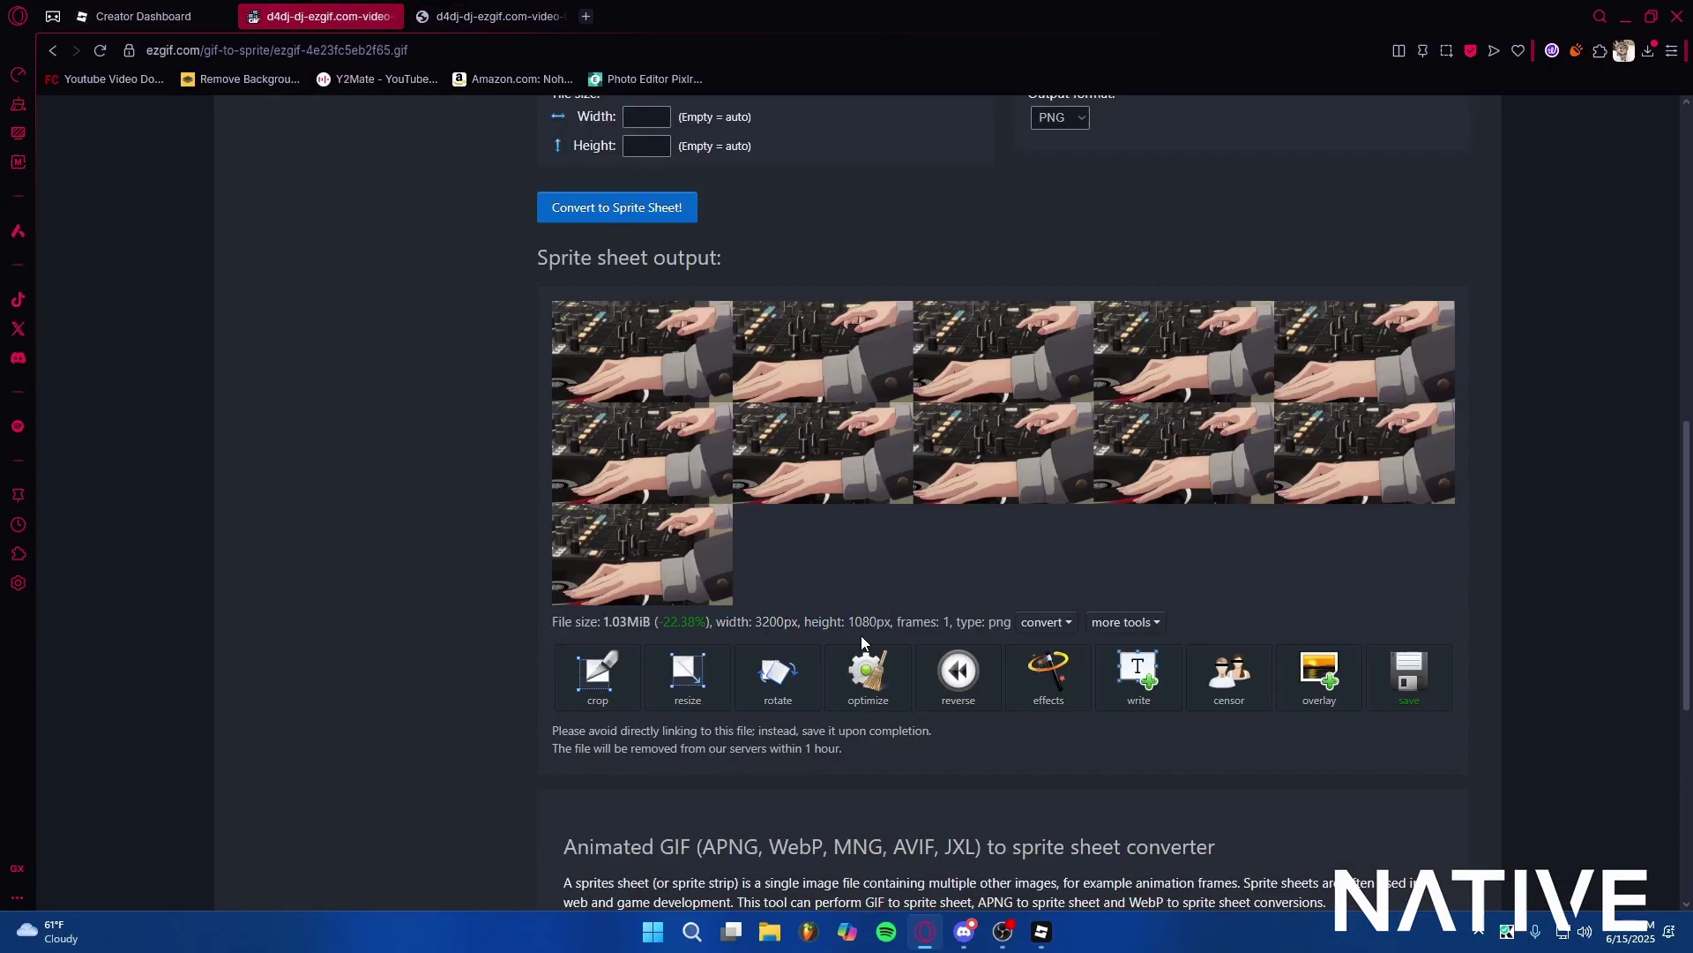
pyautogui.doubleClick(866, 624)
pyautogui.hotkey('ctrl', 'c')
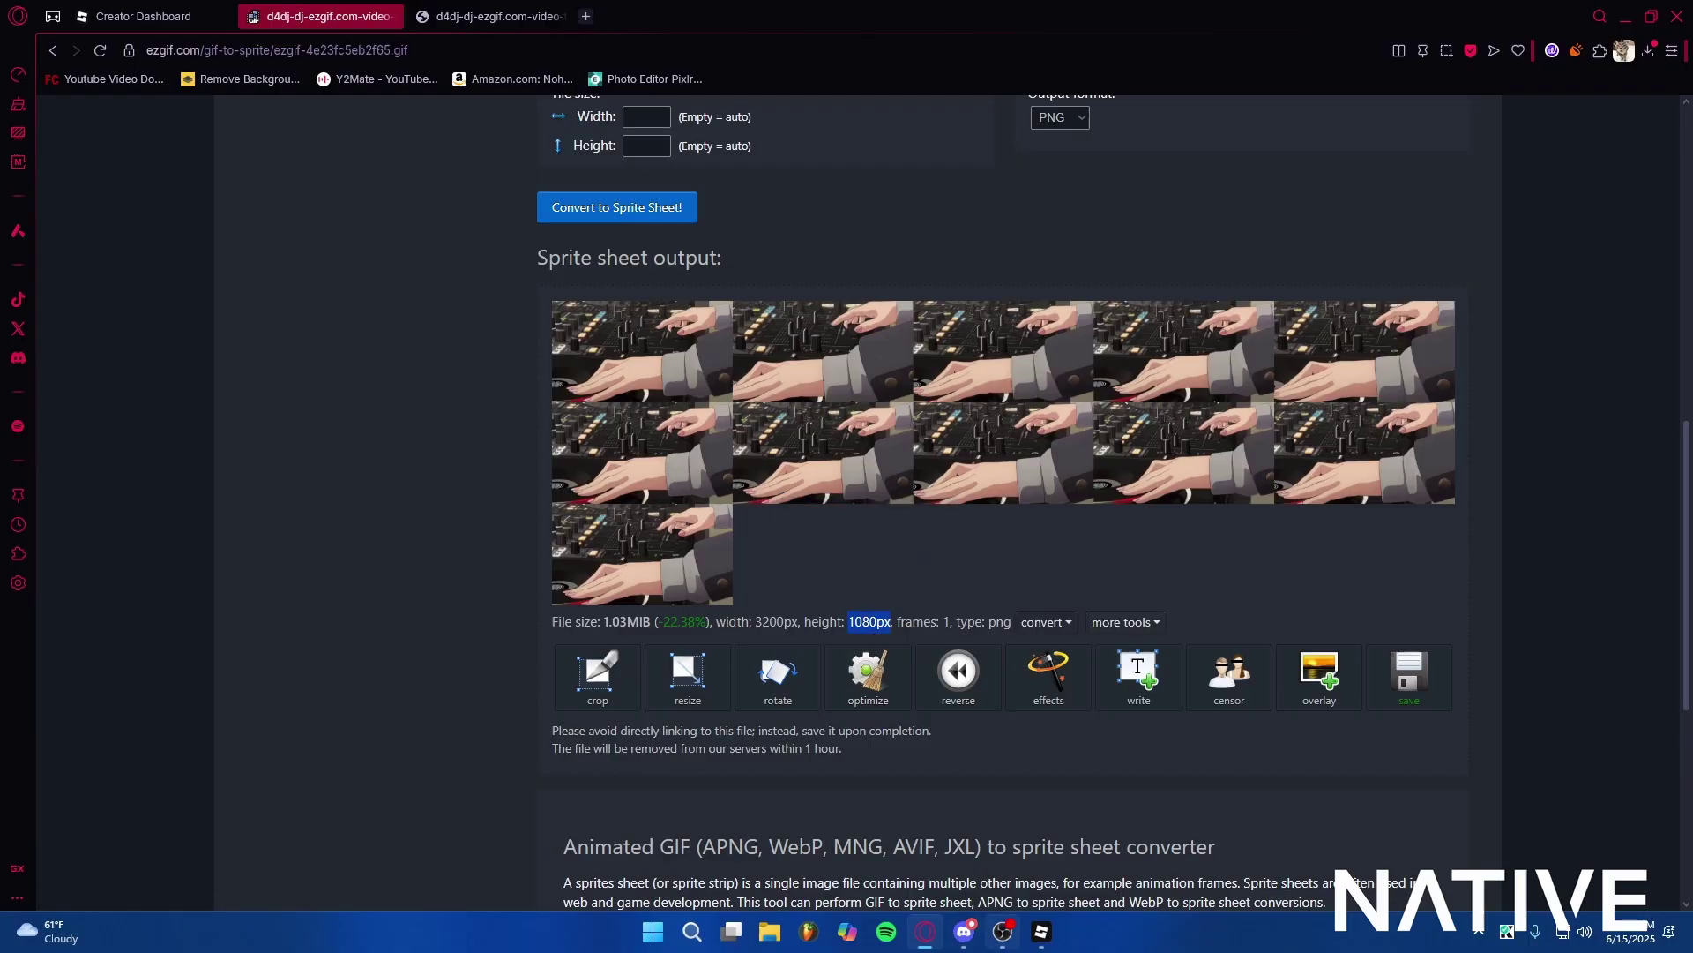
# Step: Replace the Config imageHeight value 692 with the copied 1080
pyautogui.click(1041, 931)
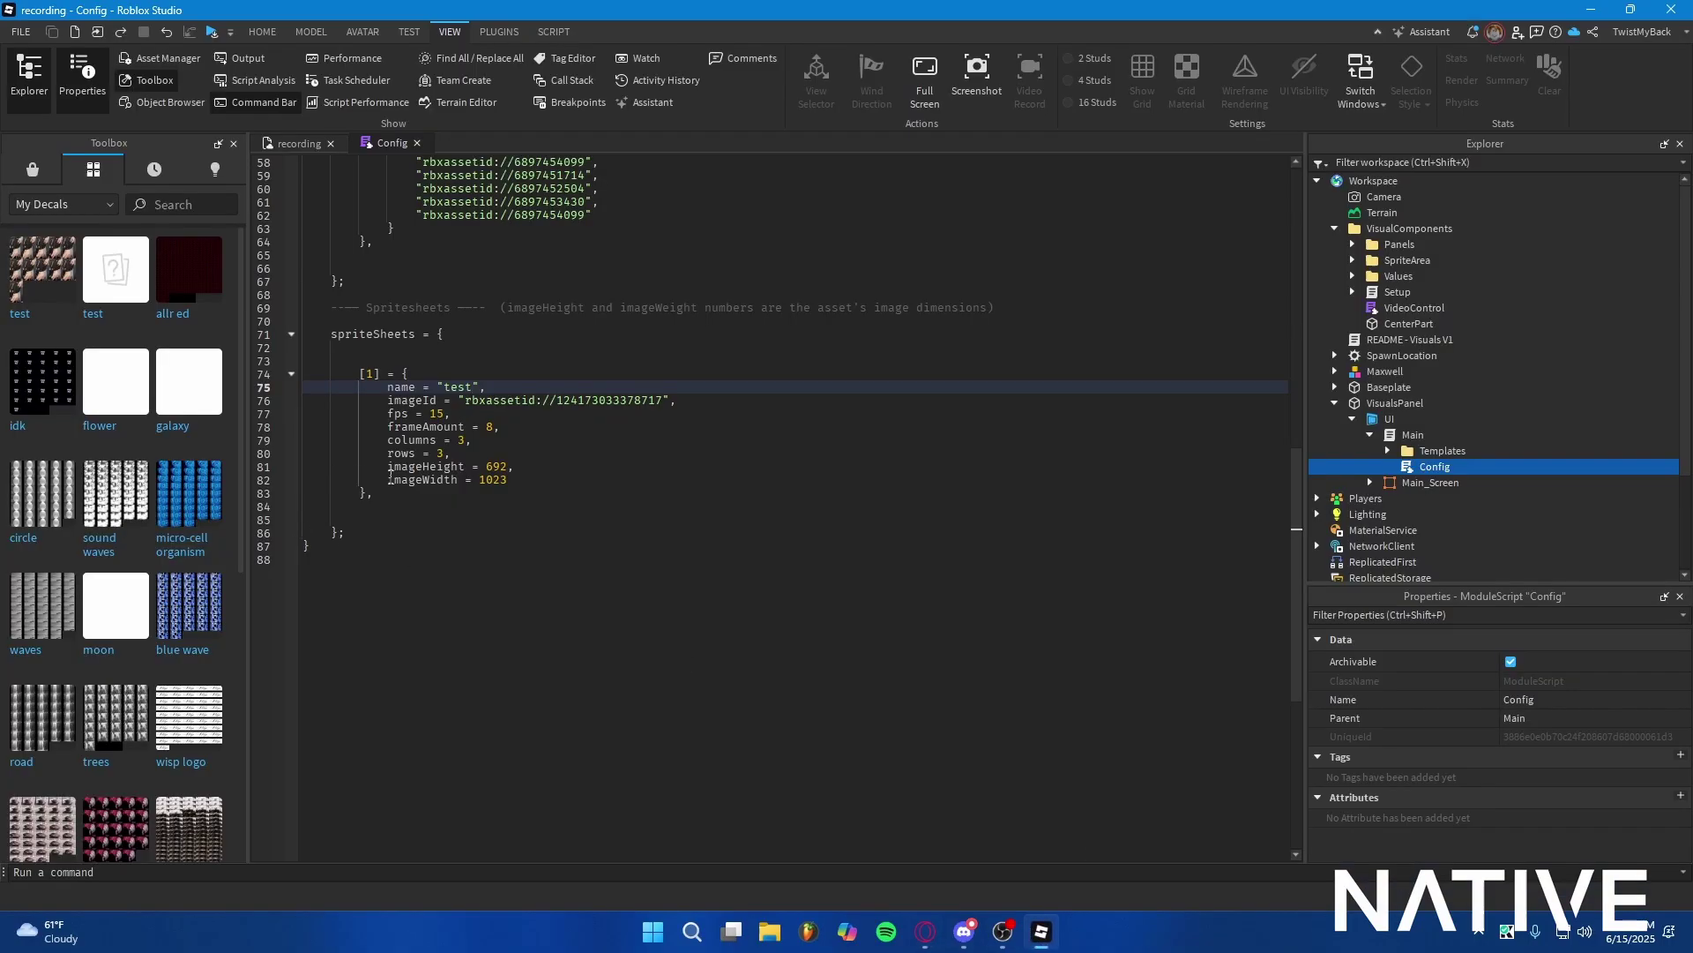
pyautogui.click(509, 467)
pyautogui.doubleClick(503, 467)
pyautogui.hotkey('ctrl', 'v')
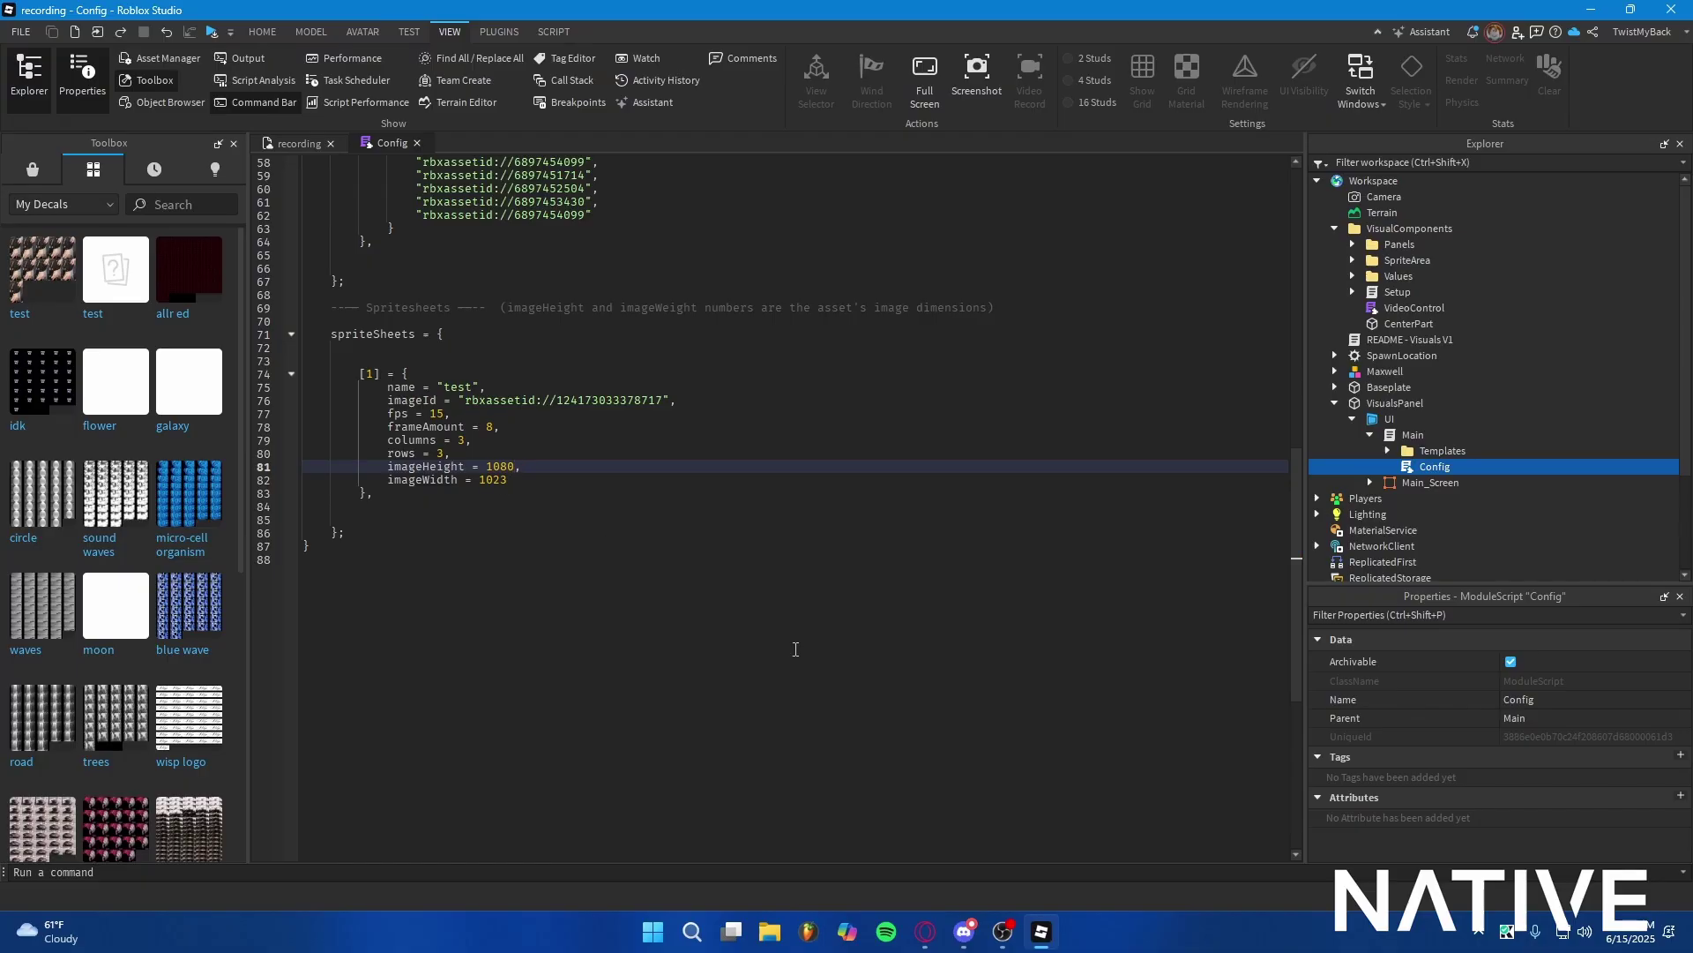
# Step: Copy the 3200px width from ezgif and paste it as the Config imageWidth
pyautogui.click(926, 932)
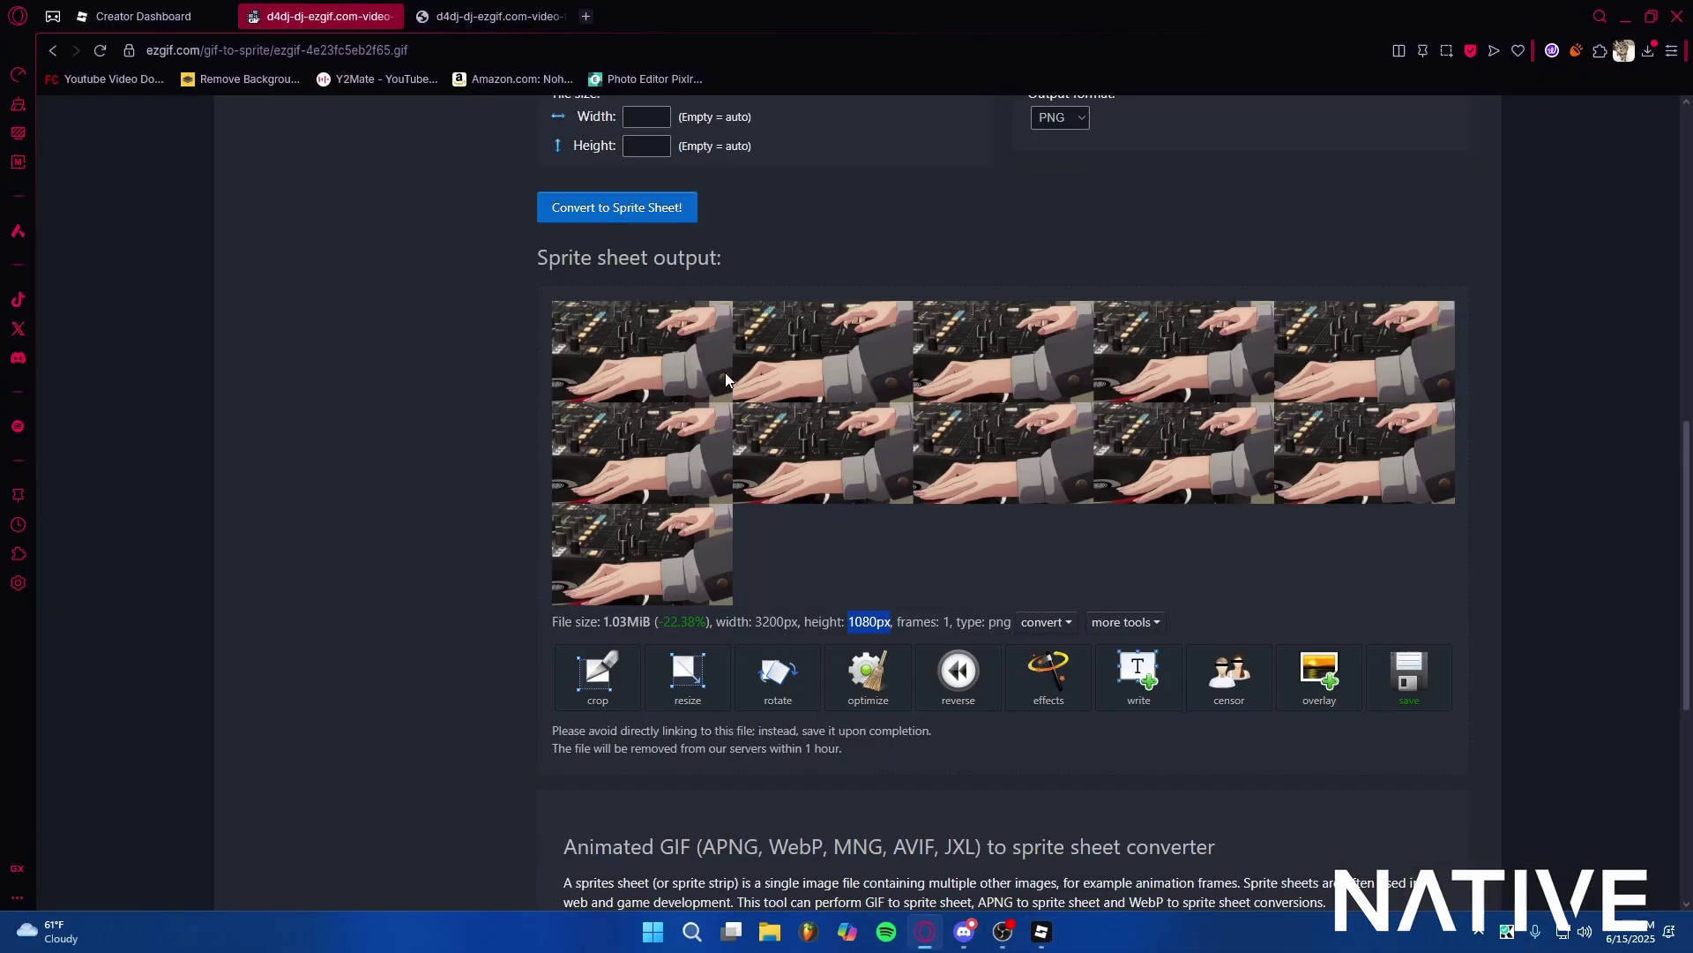
pyautogui.doubleClick(789, 617)
pyautogui.hotkey('ctrl', 'c')
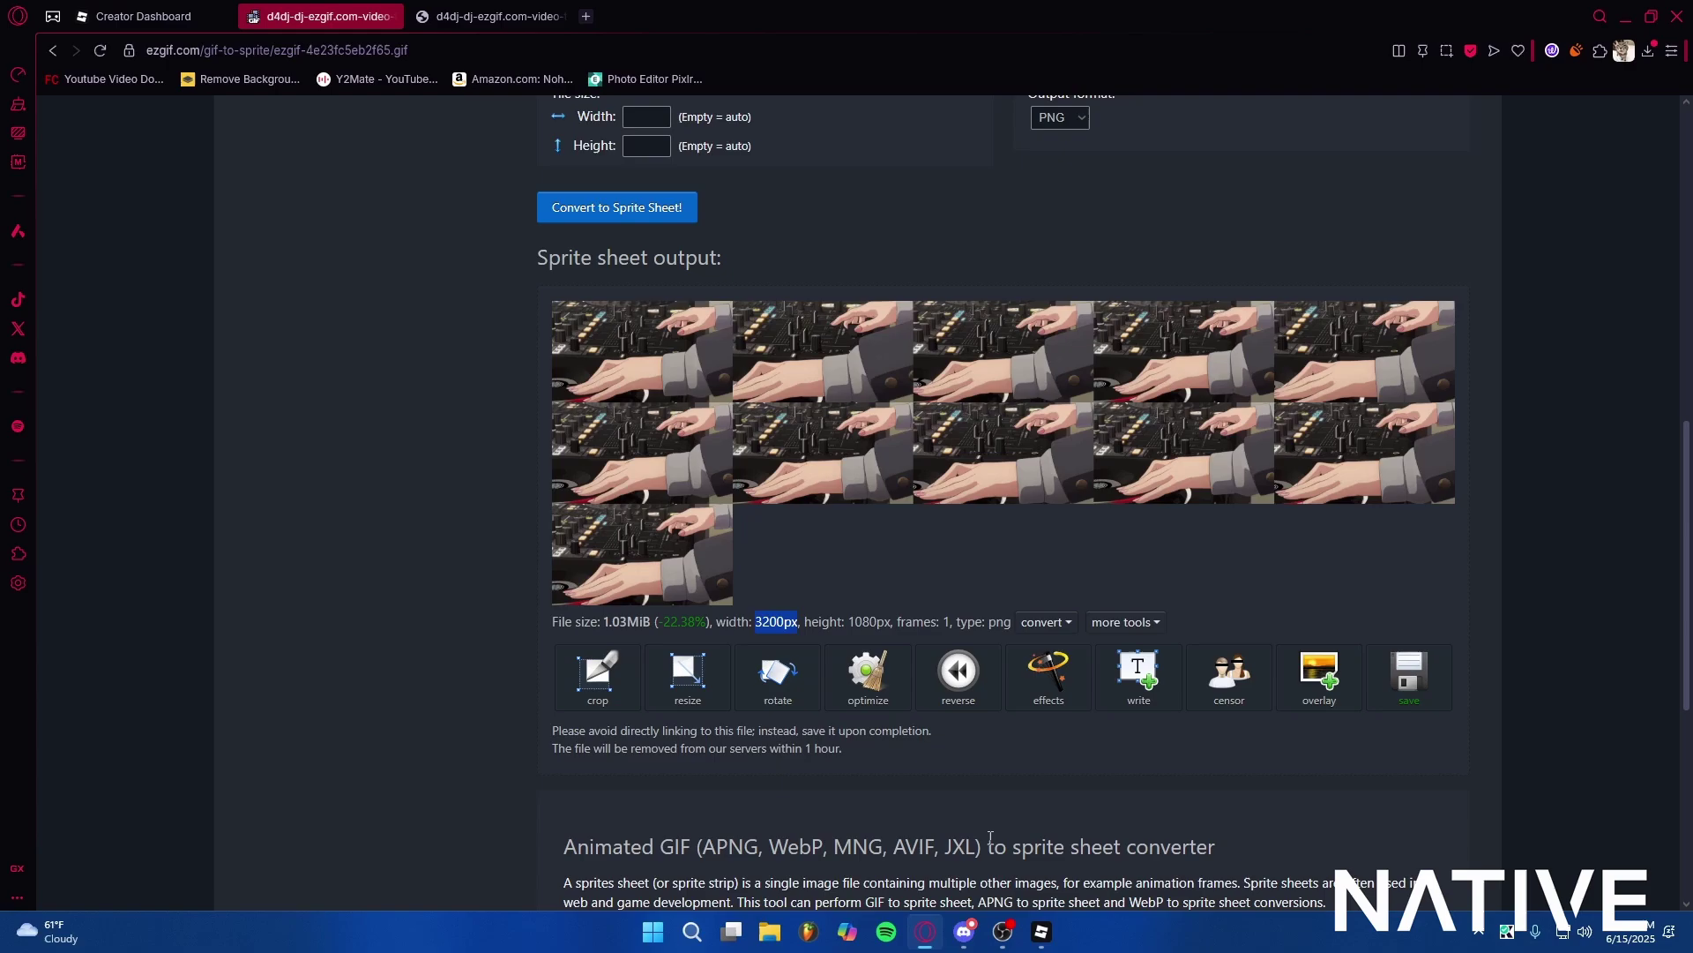
pyautogui.click(1041, 931)
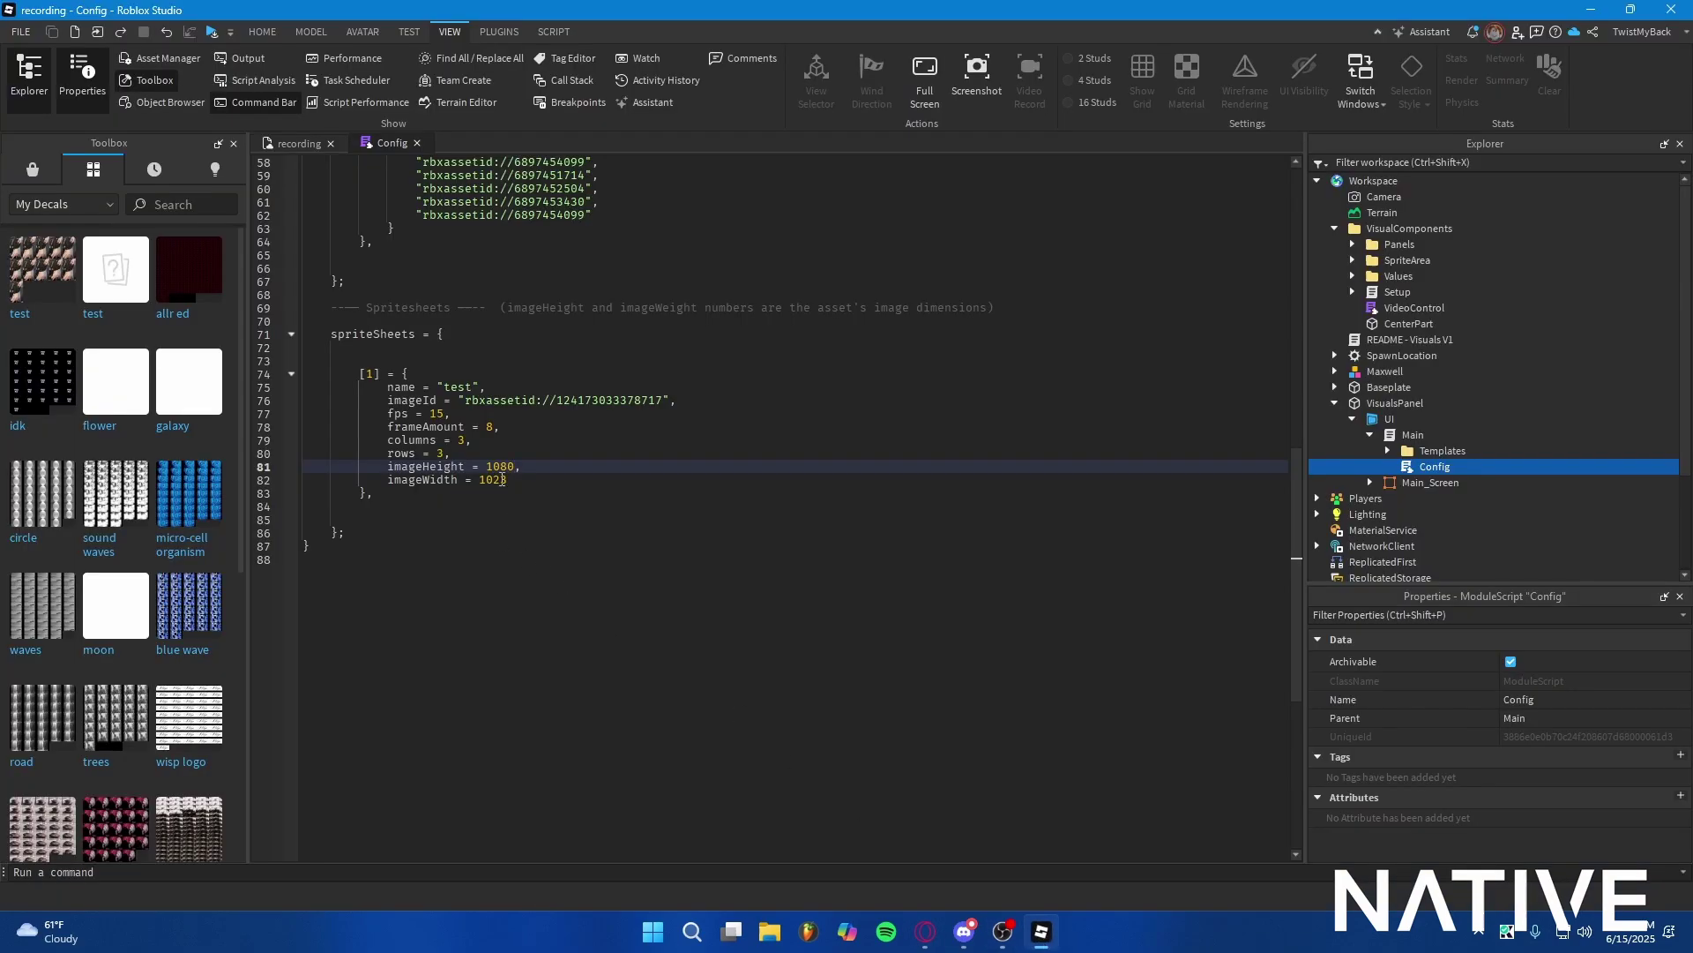
pyautogui.doubleClick(499, 479)
pyautogui.hotkey('ctrl', 'v')
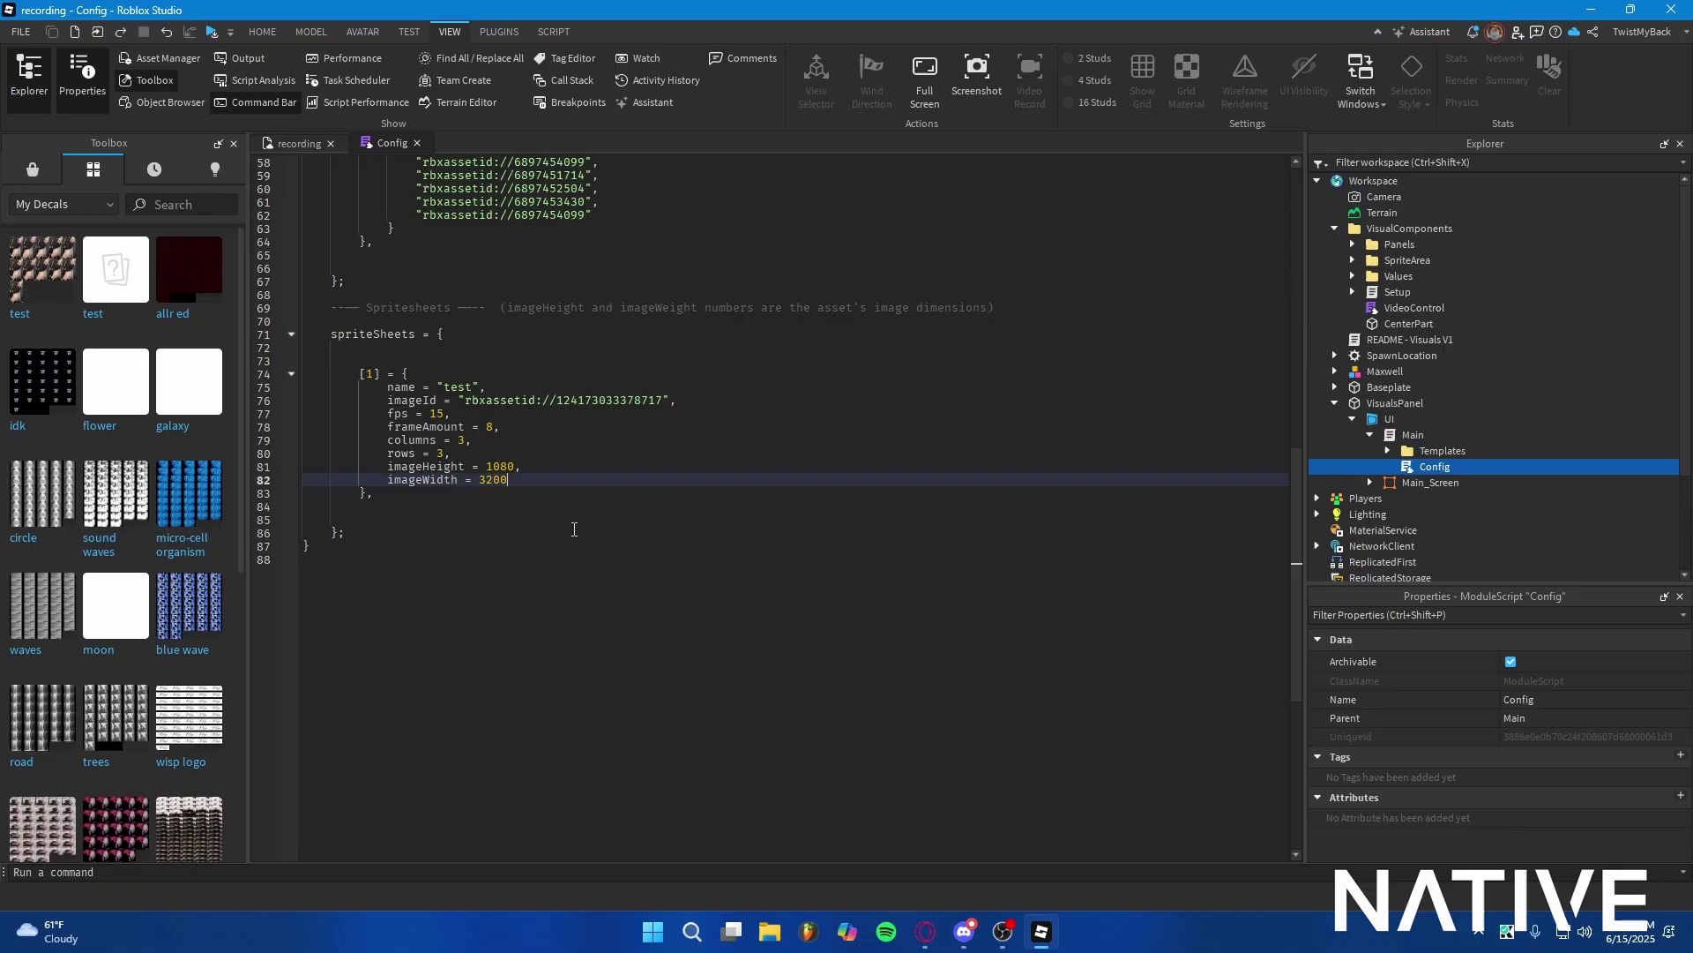
# Step: Recheck the sprite sheet on ezgif and select the frameAmount value 8 in Config
pyautogui.click(941, 932)
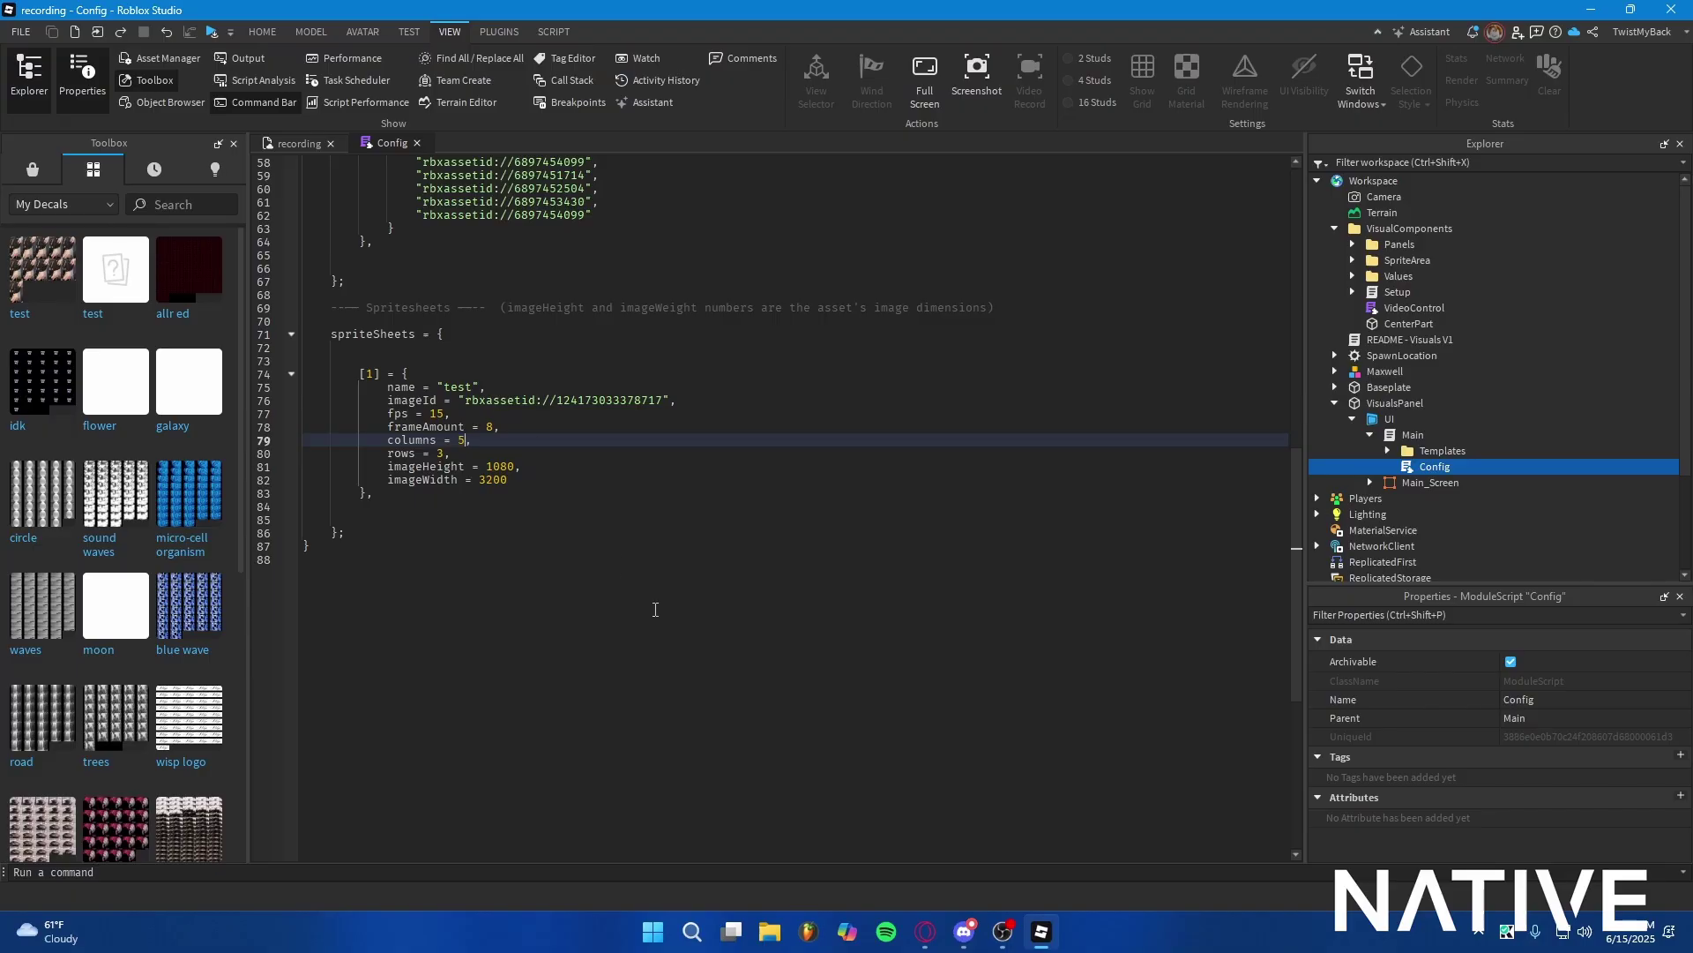
pyautogui.hotkey('alt', 'Tab')
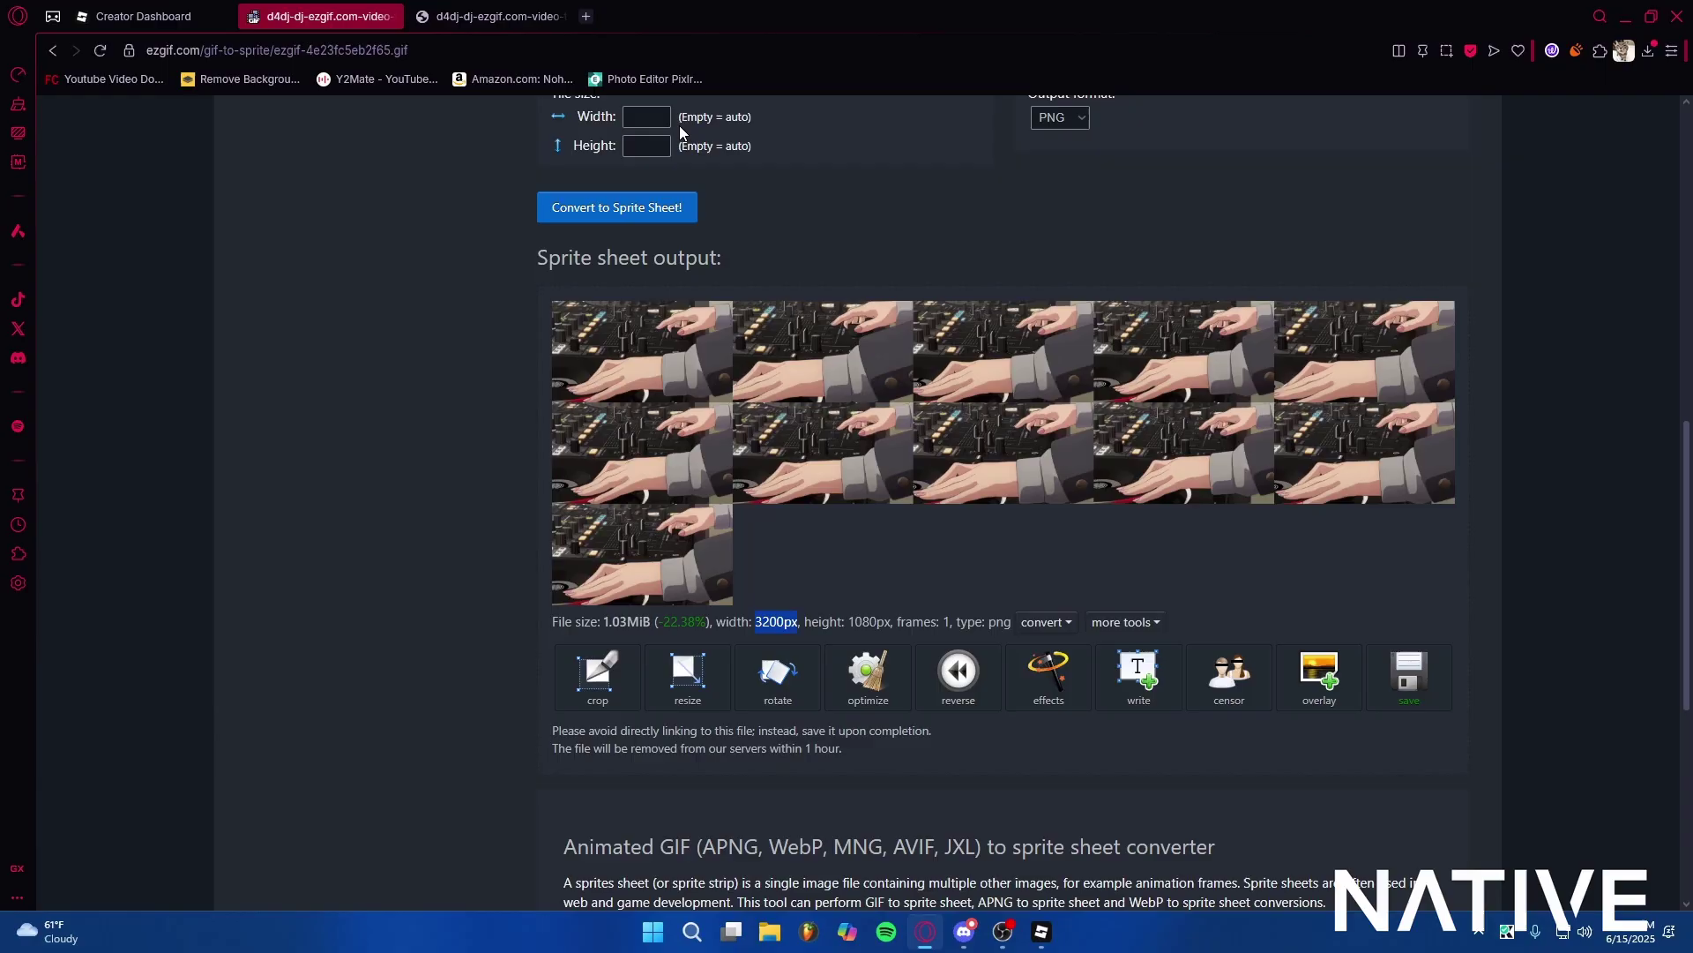
pyautogui.click(925, 935)
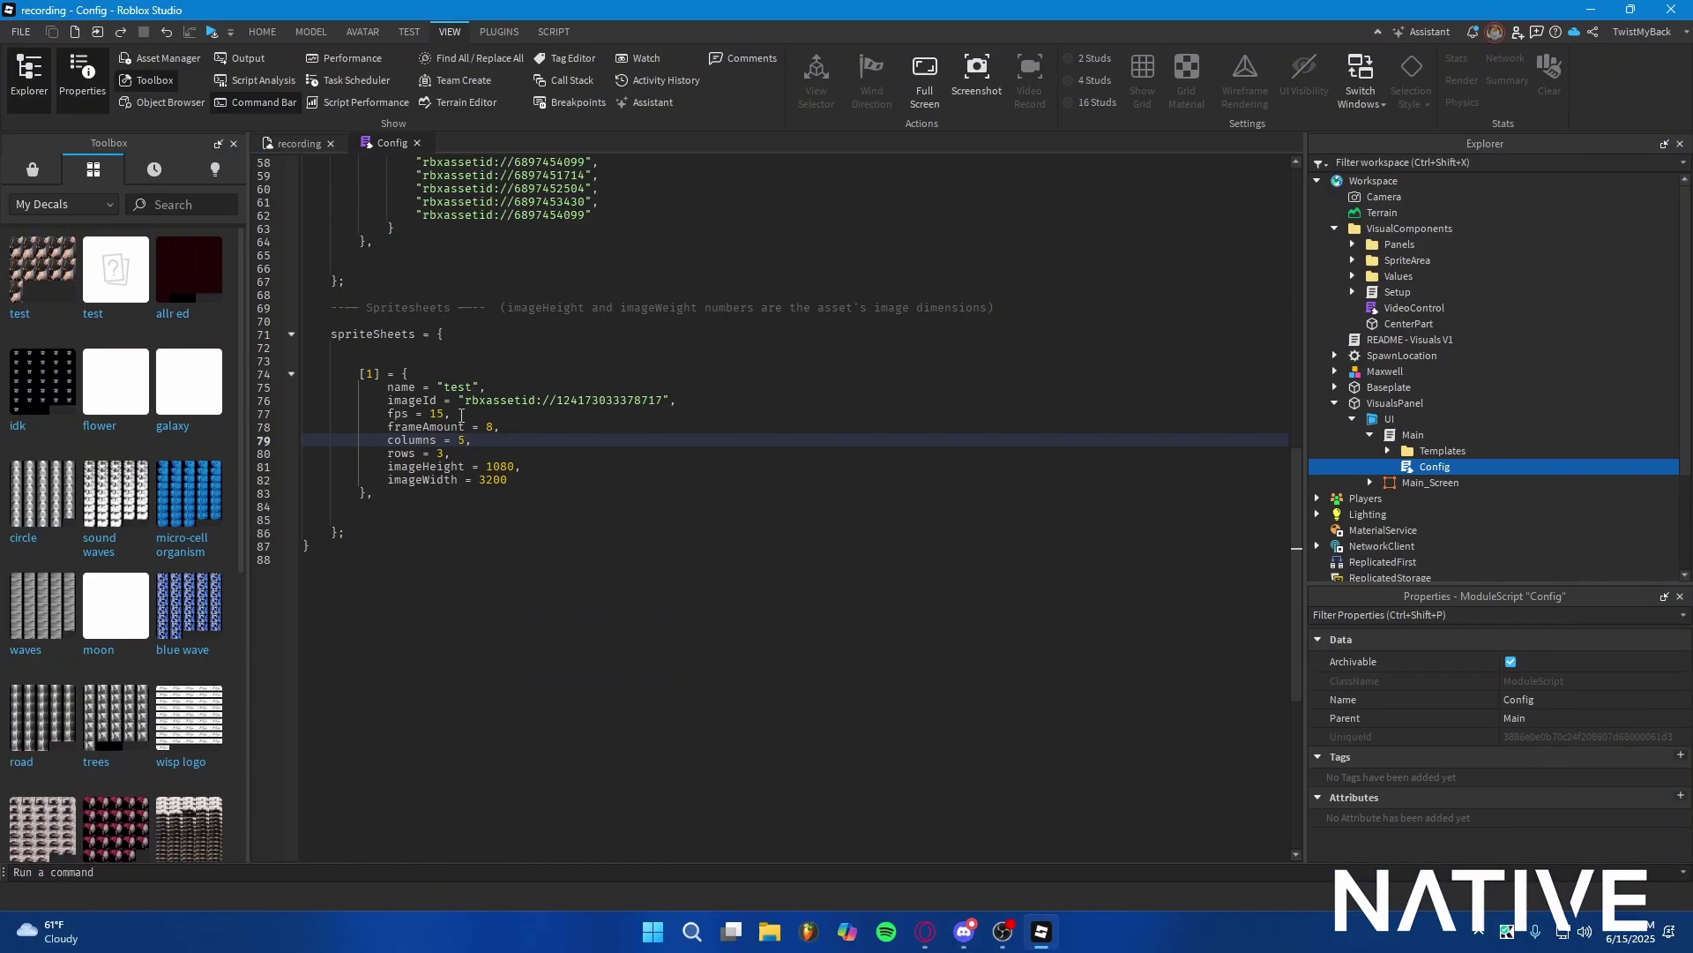
pyautogui.doubleClick(490, 427)
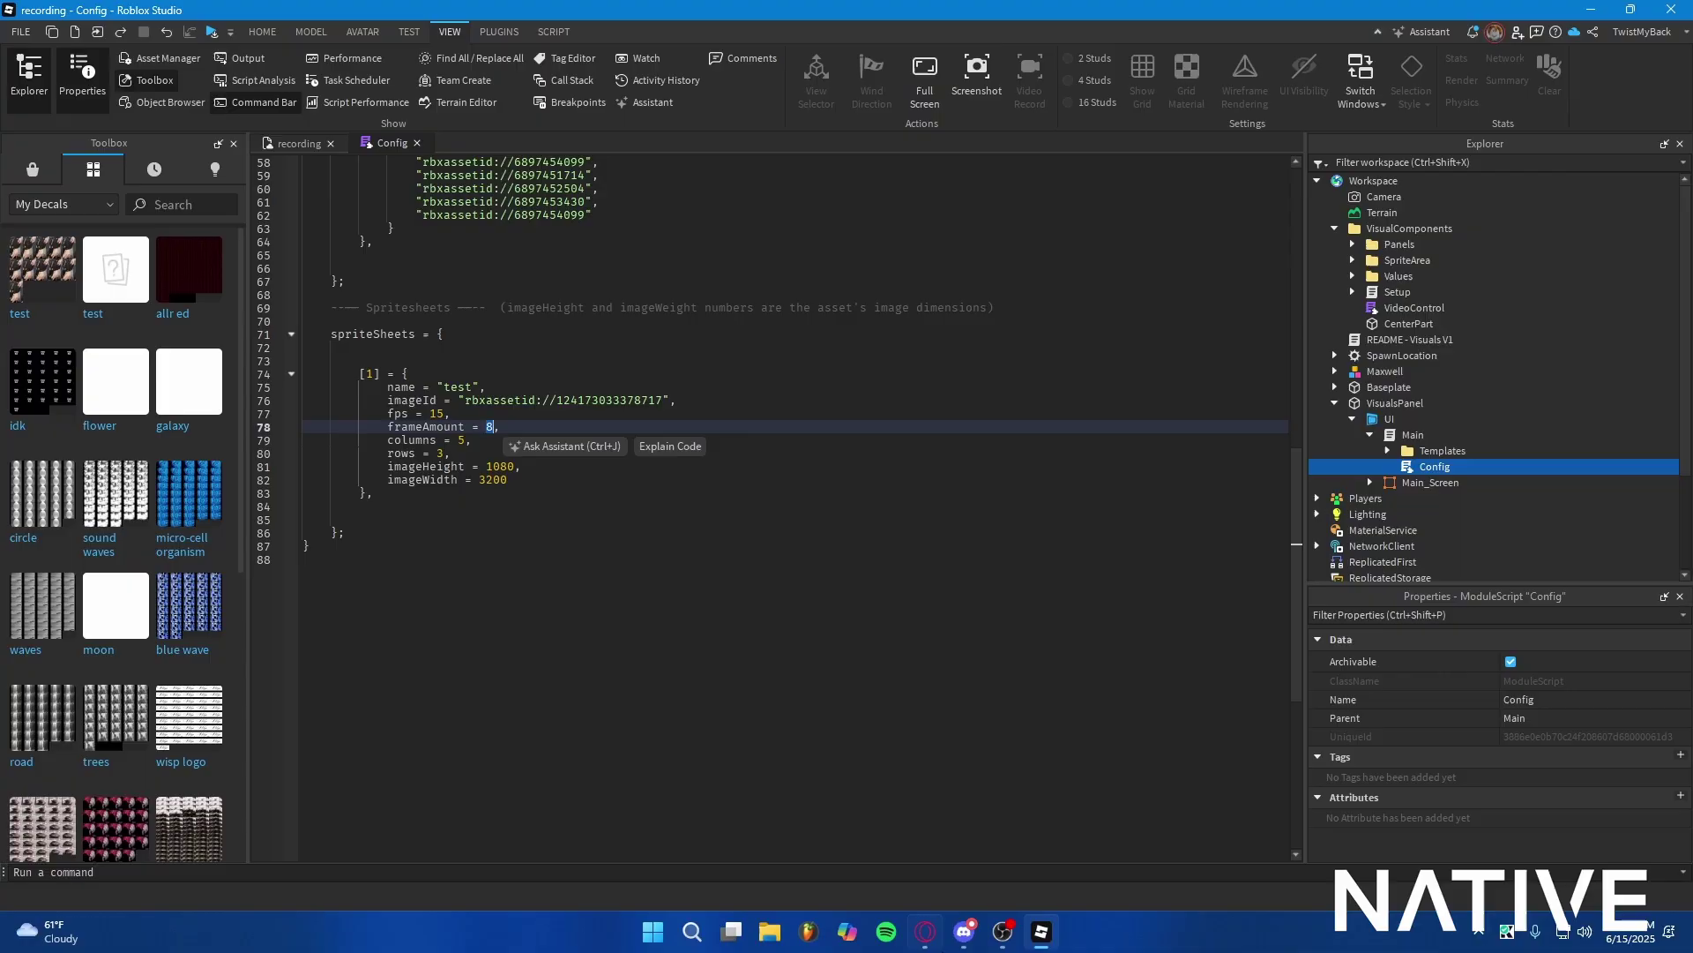
# Step: Restore the ezgif output page showing the 11-frame, 5-column by 3-row sprite sheet
pyautogui.click(924, 931)
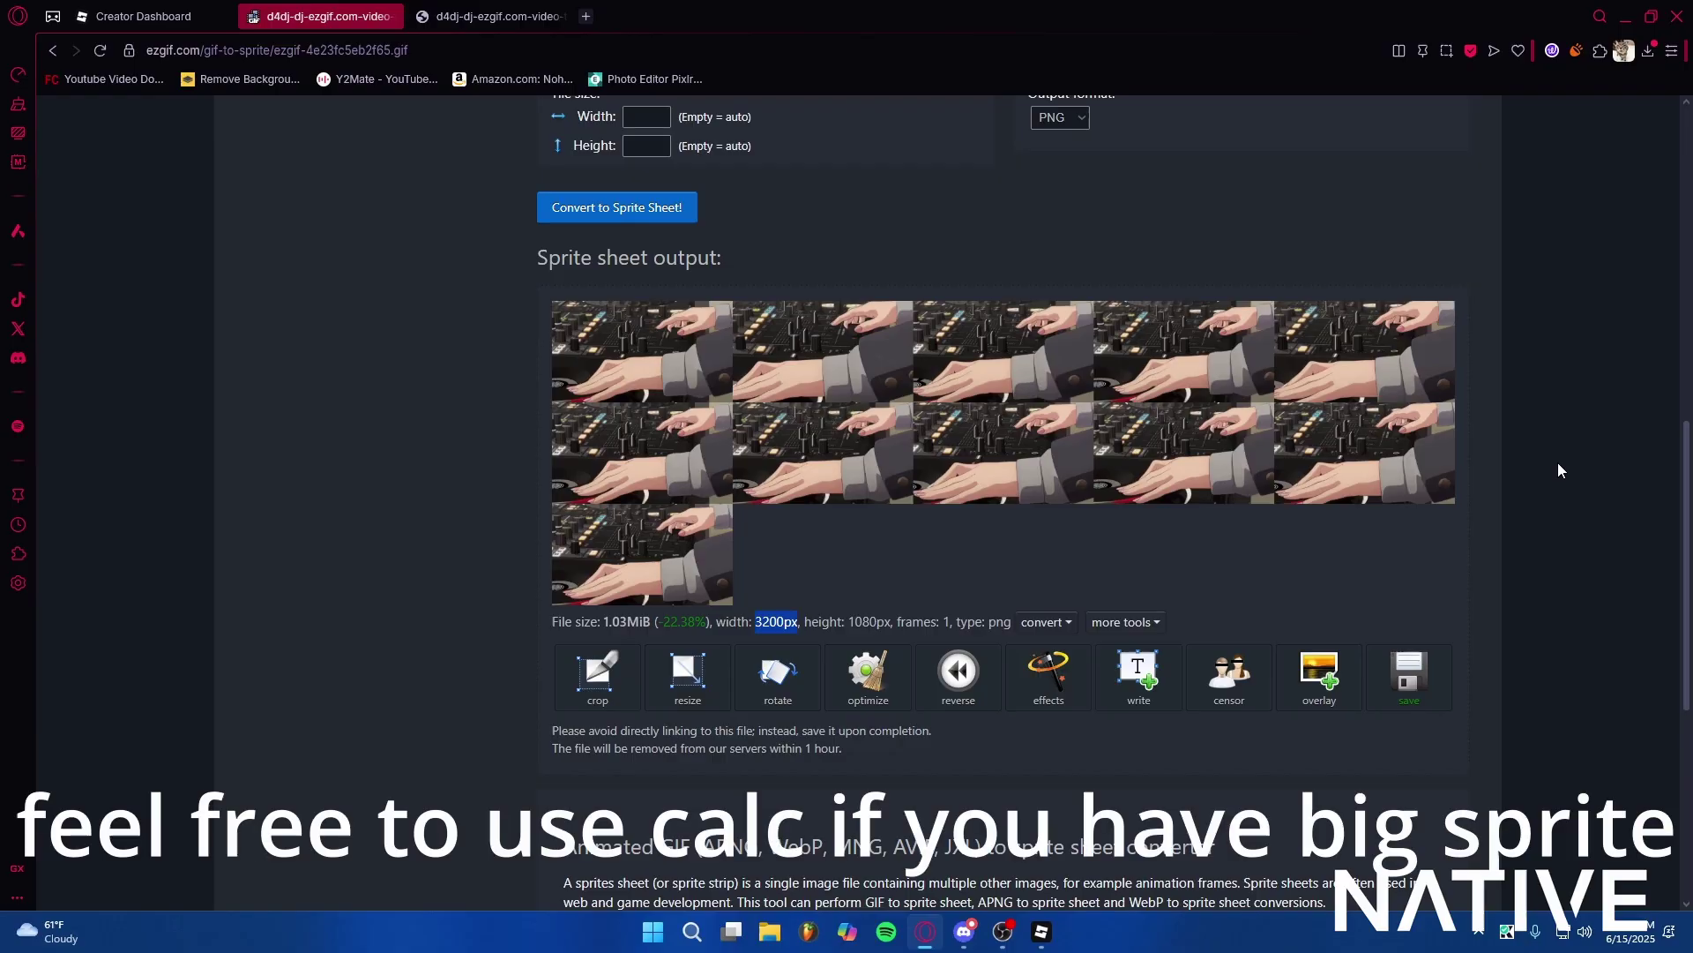
# Step: Compute 5 × 3 − 4 = 11 frames in Calculator, then close it and return to Roblox Studio
pyautogui.press('XF86Calculator')
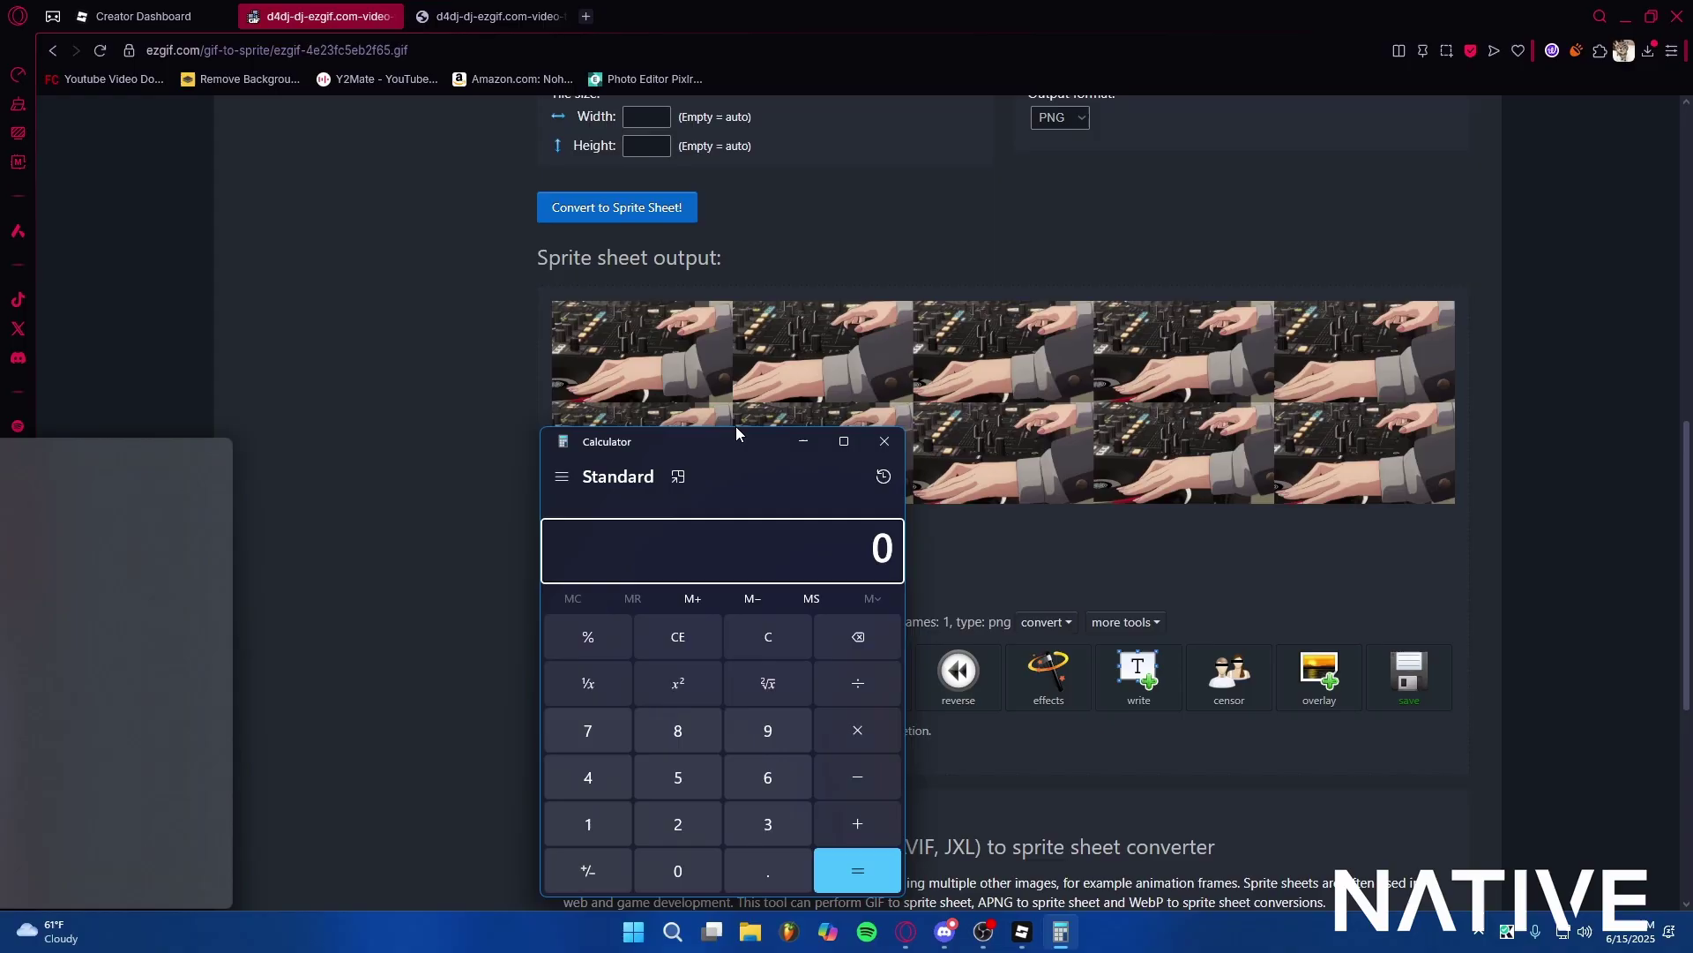
pyautogui.moveTo(678, 344); pyautogui.dragTo(1093, 286)
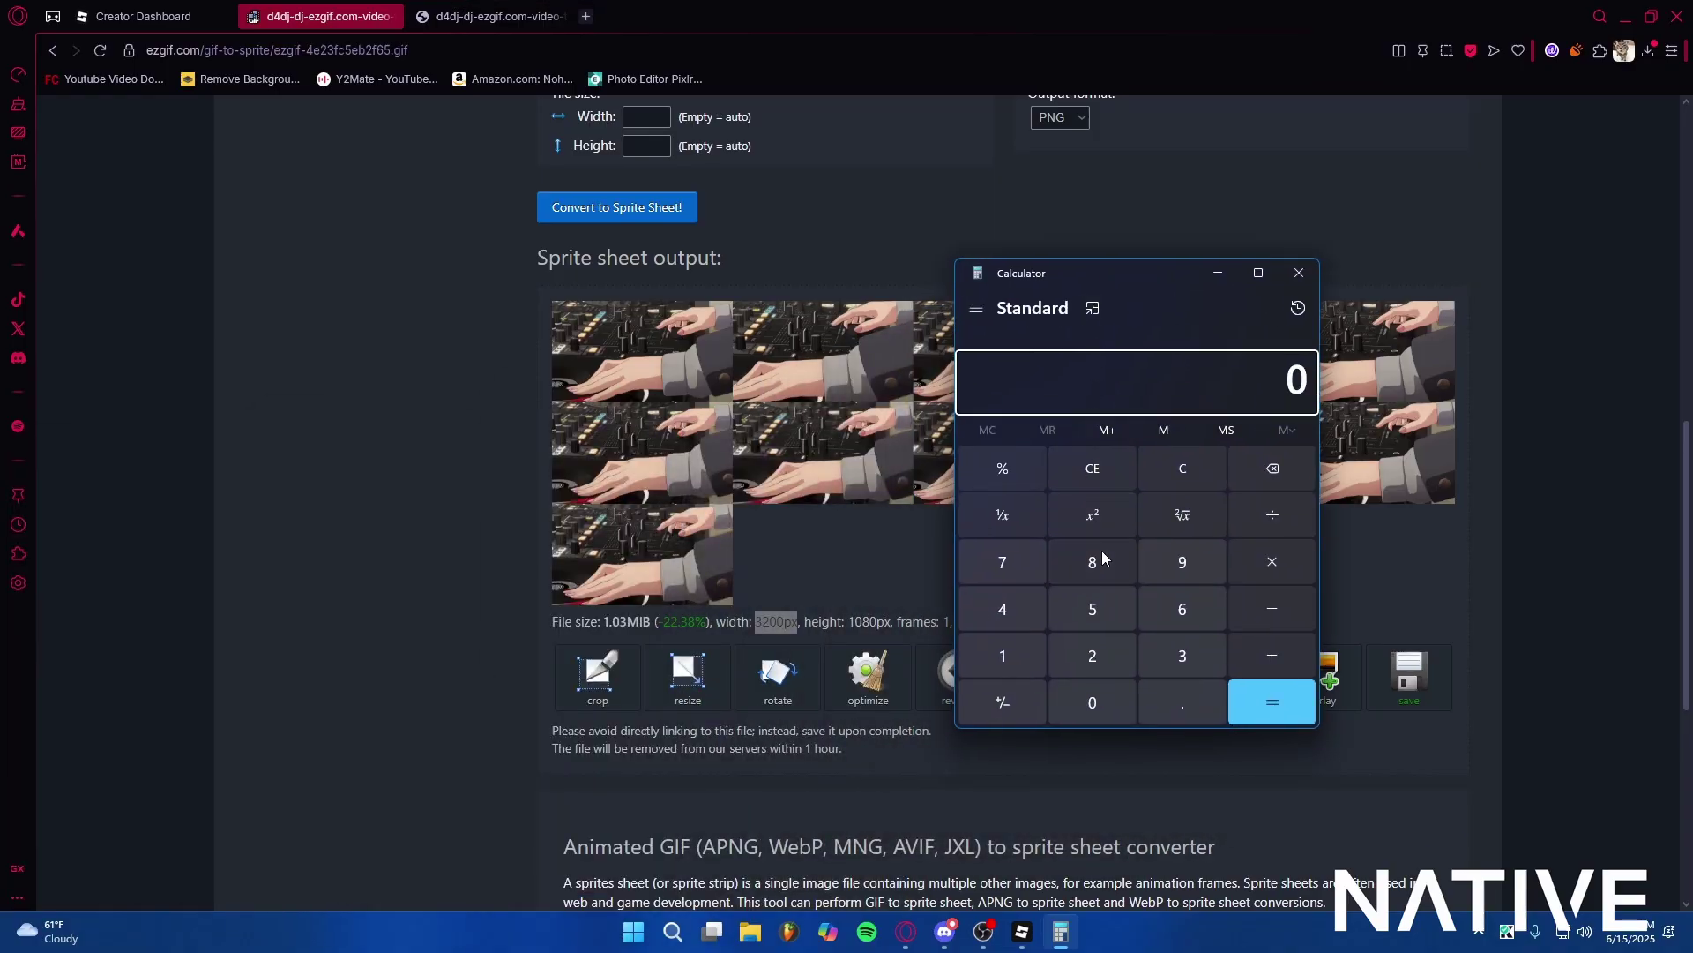
pyautogui.write('5*3')
pyautogui.press('Return')
pyautogui.write('-4')
pyautogui.press('Return')
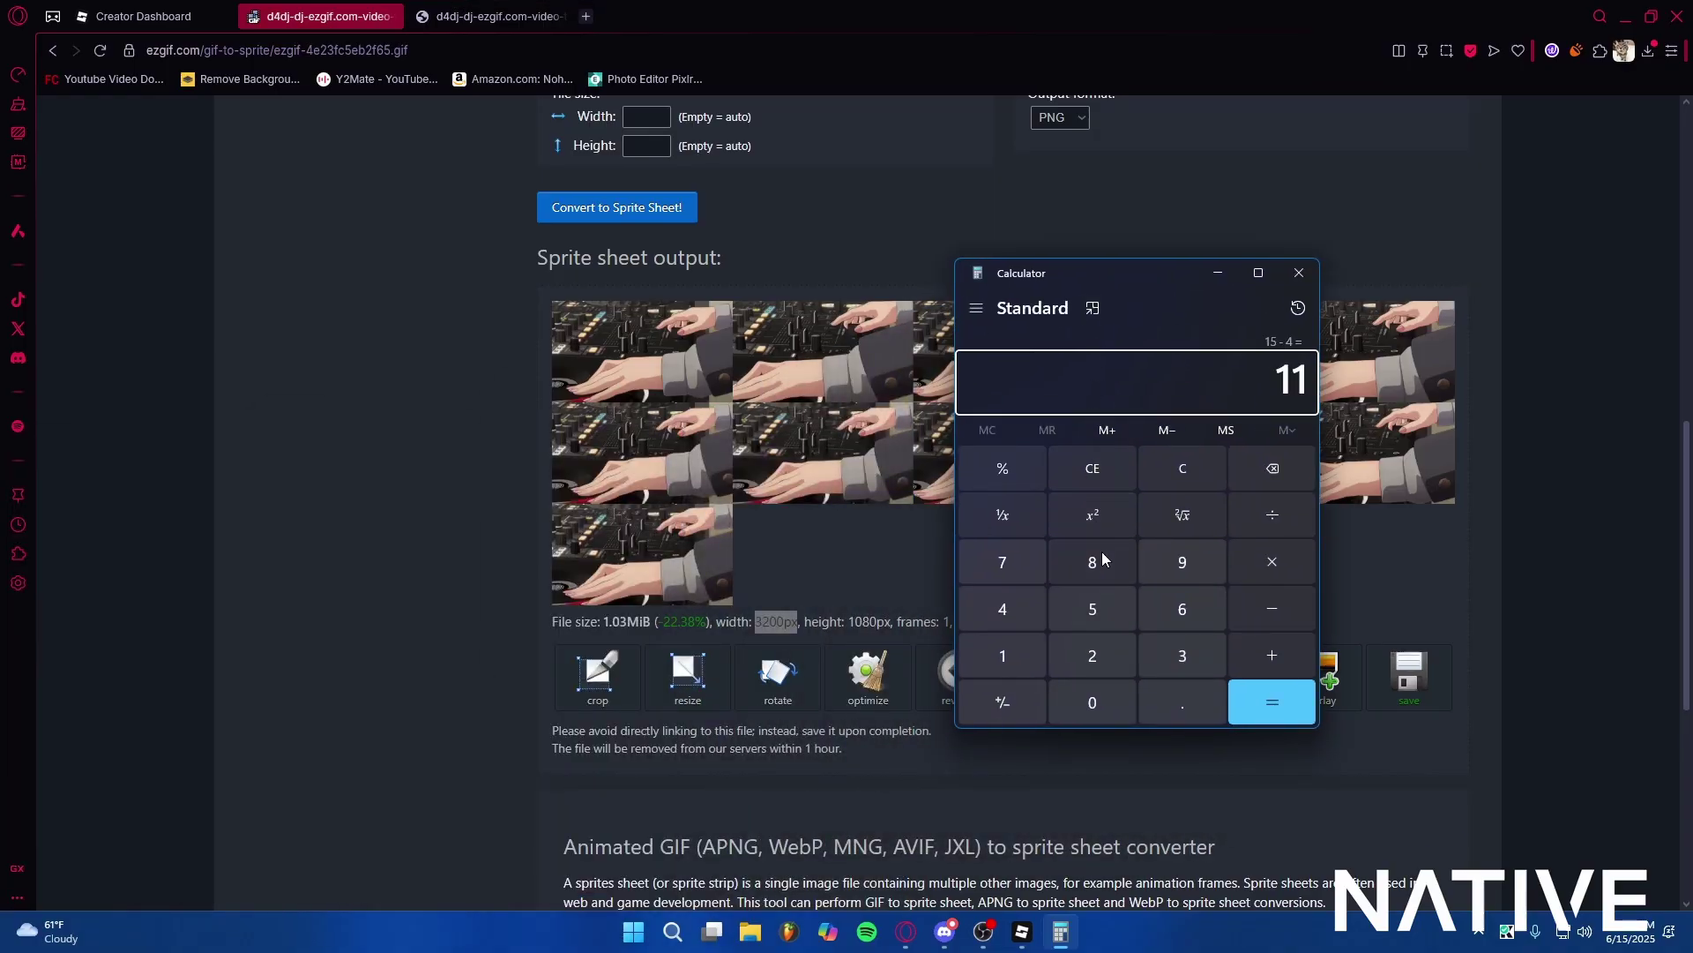
pyautogui.click(1299, 272)
pyautogui.click(1042, 931)
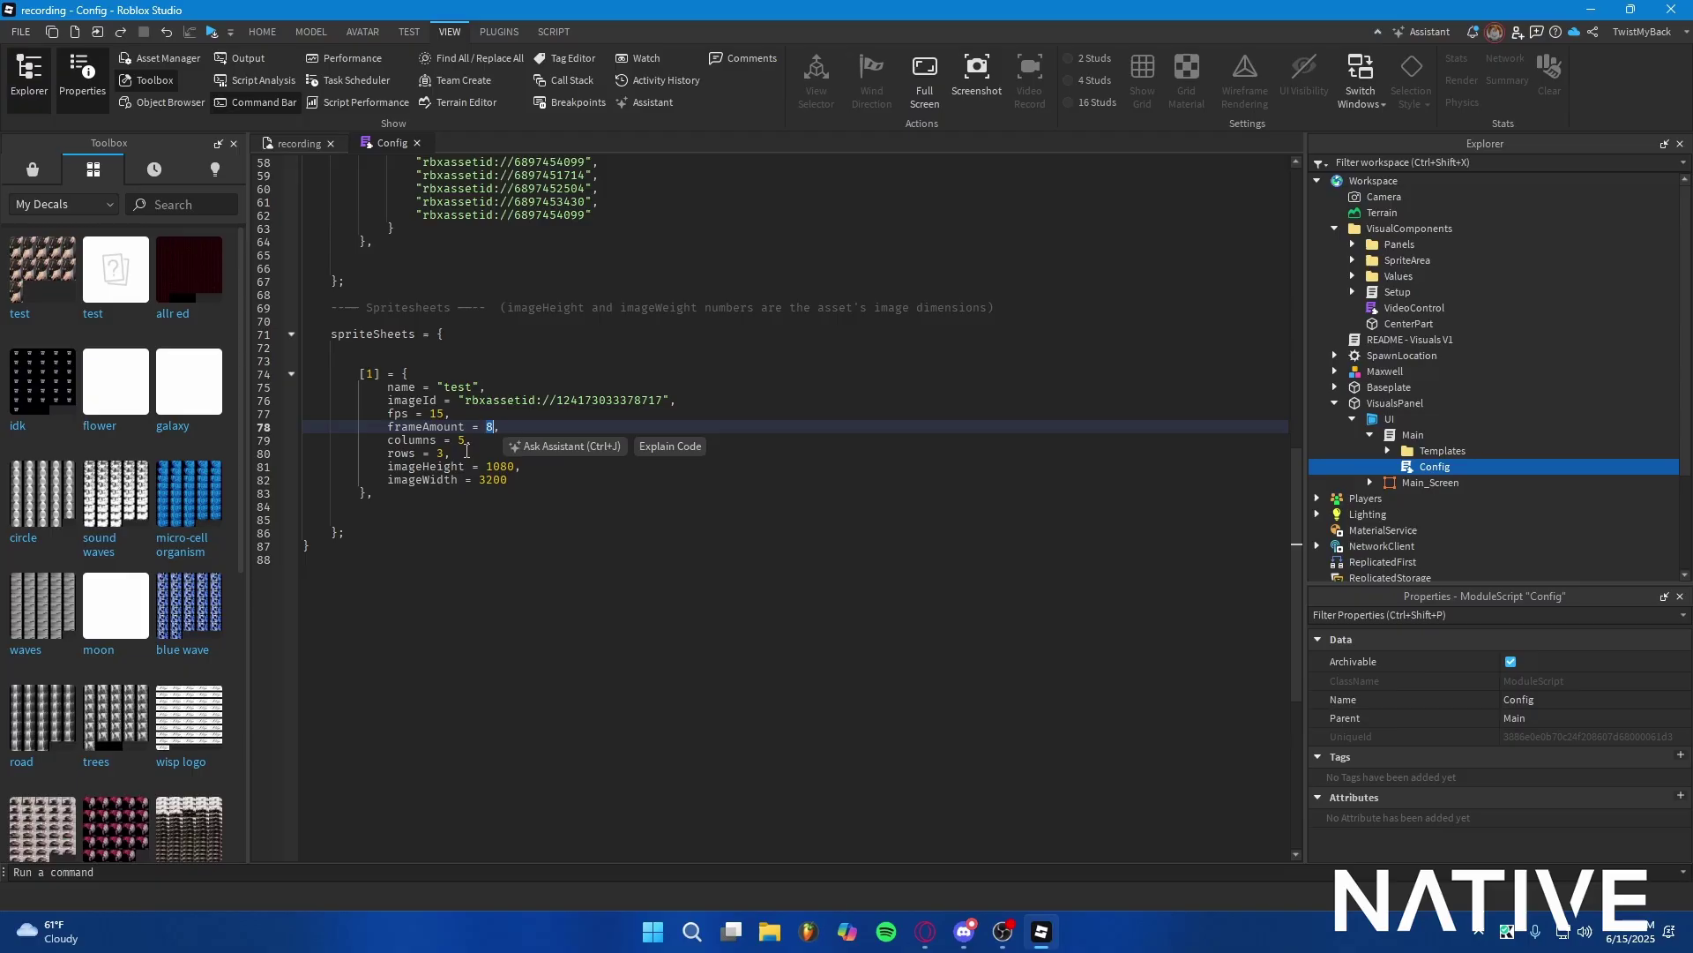
# Step: Enter 11 as the test sprite sheet's frameAmount in Config
pyautogui.write('11')
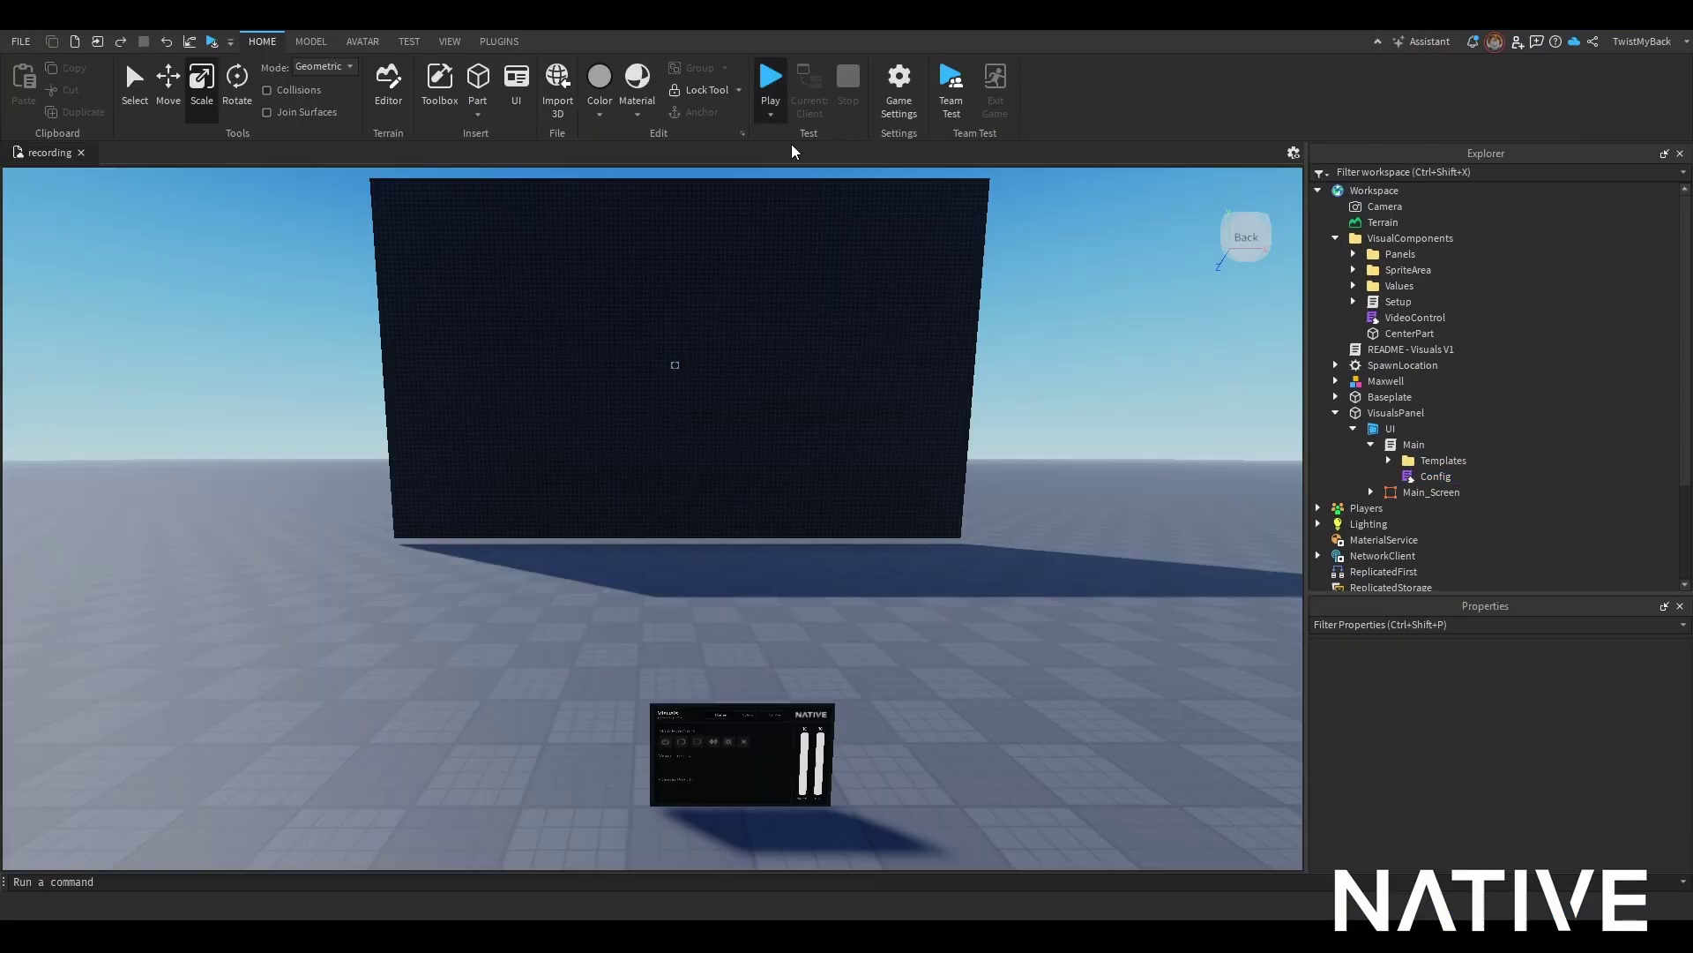
# Step: Play-test, walk to the panel, play the uploaded spritesheet from the Sprites list, then stop
pyautogui.press('F5')
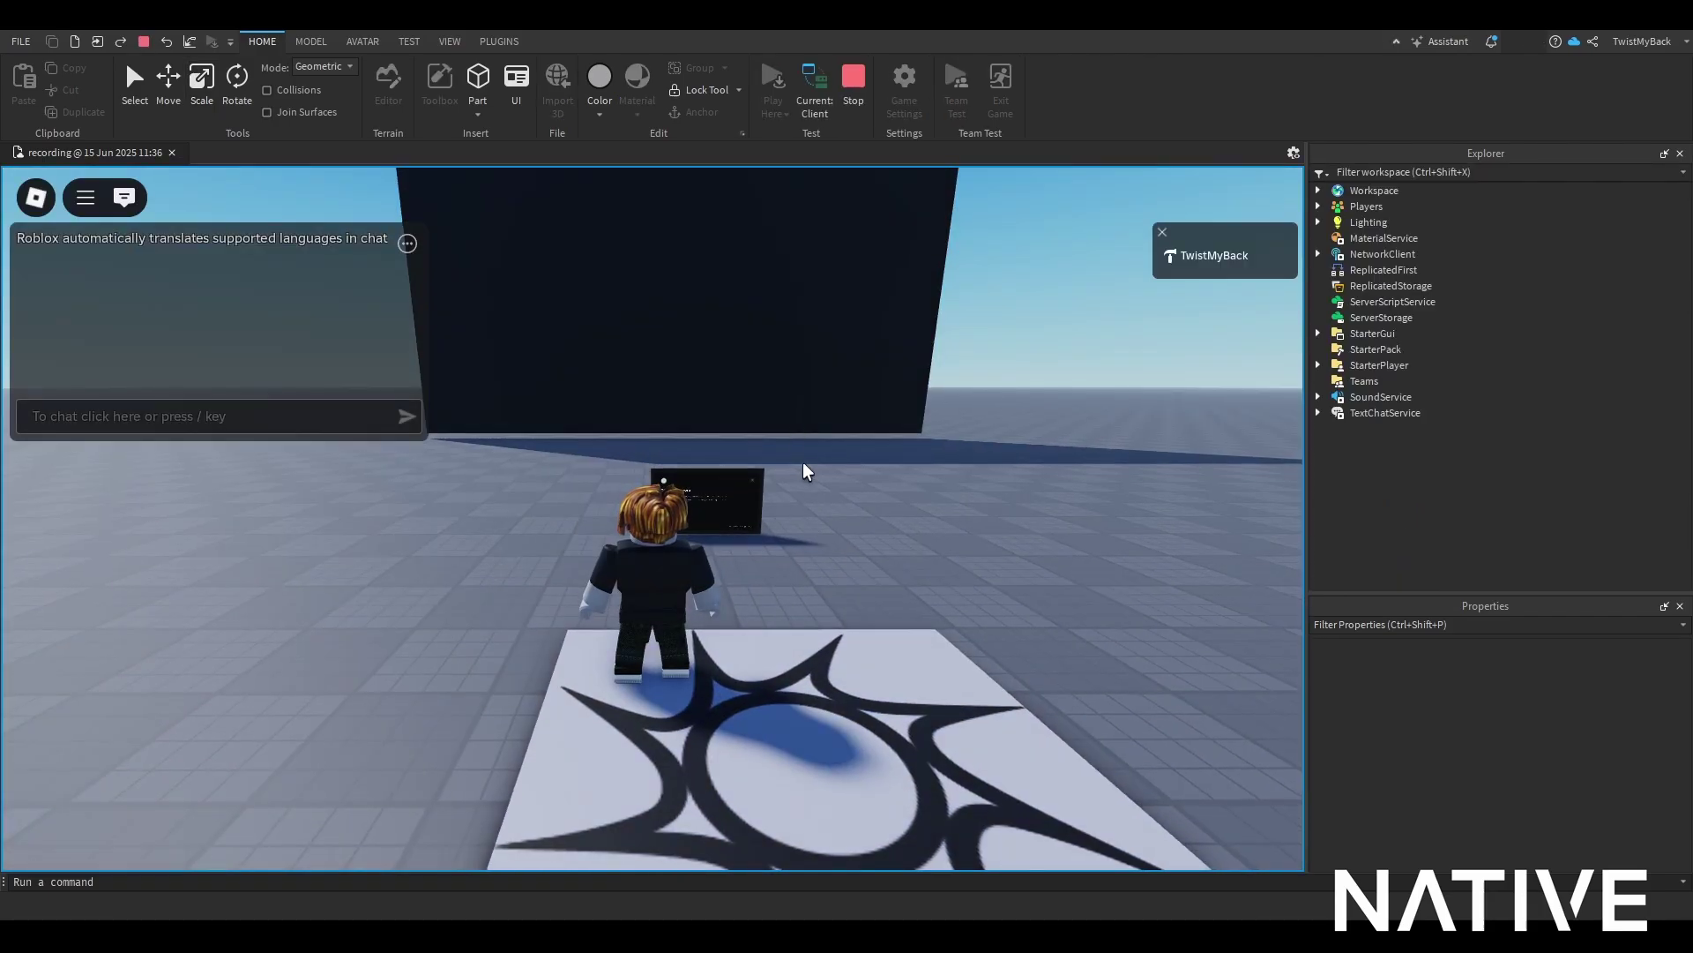
pyautogui.press('w')
pyautogui.press('w')
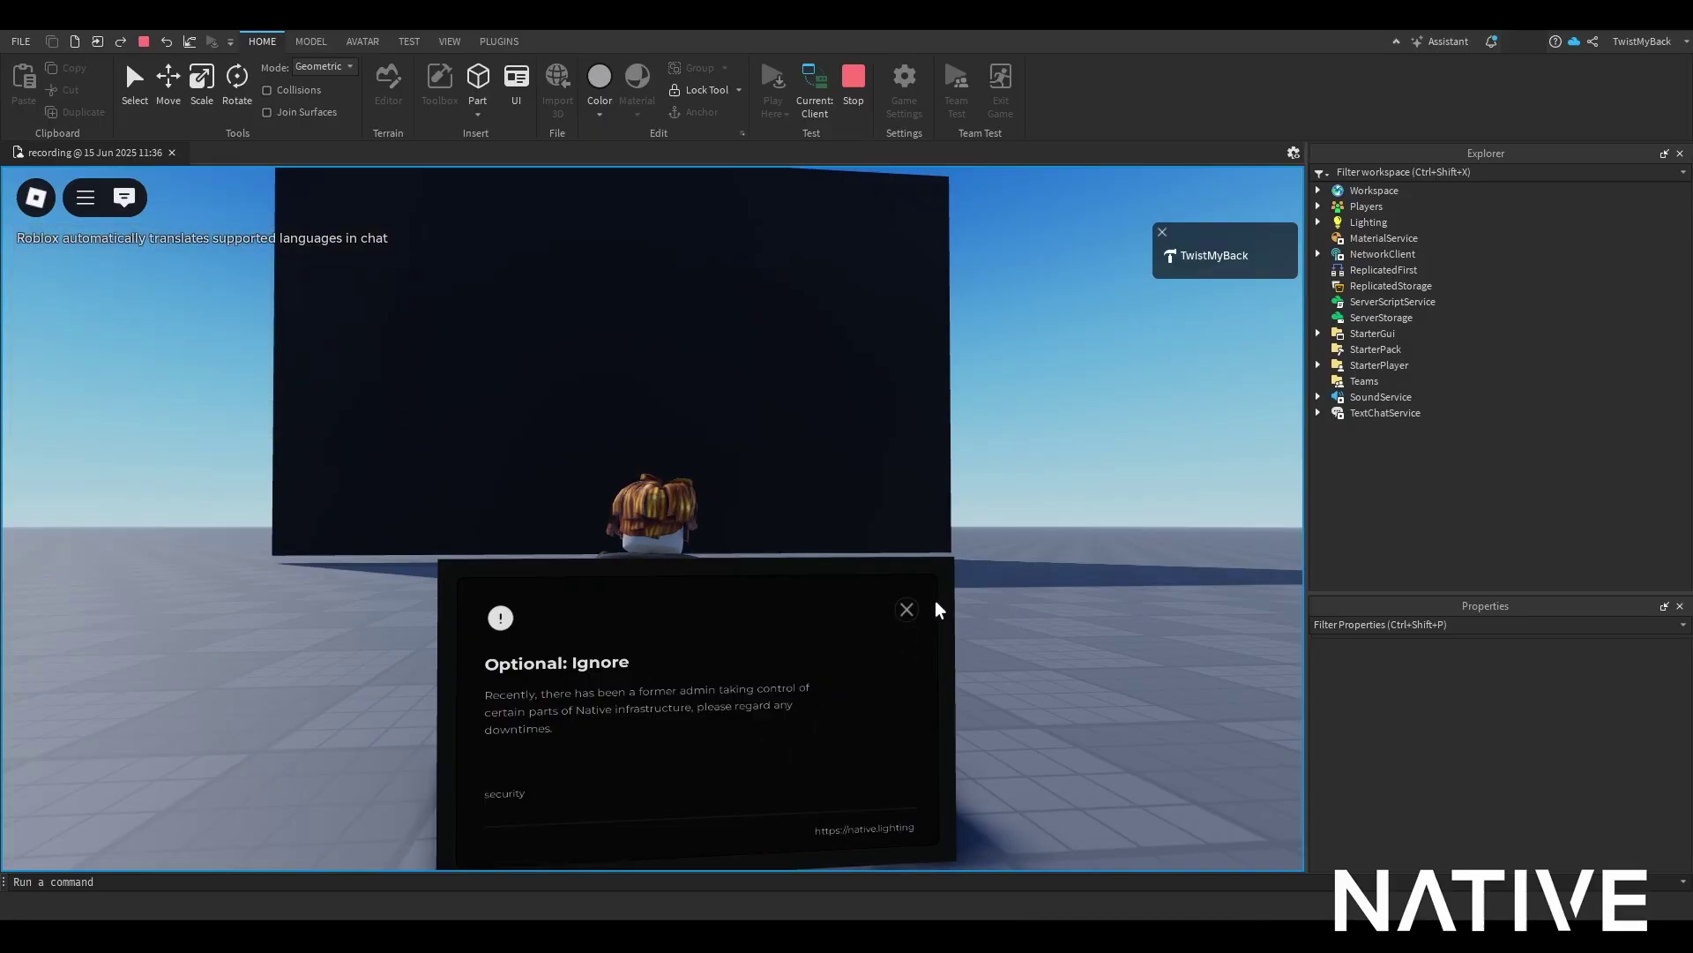
pyautogui.click(909, 608)
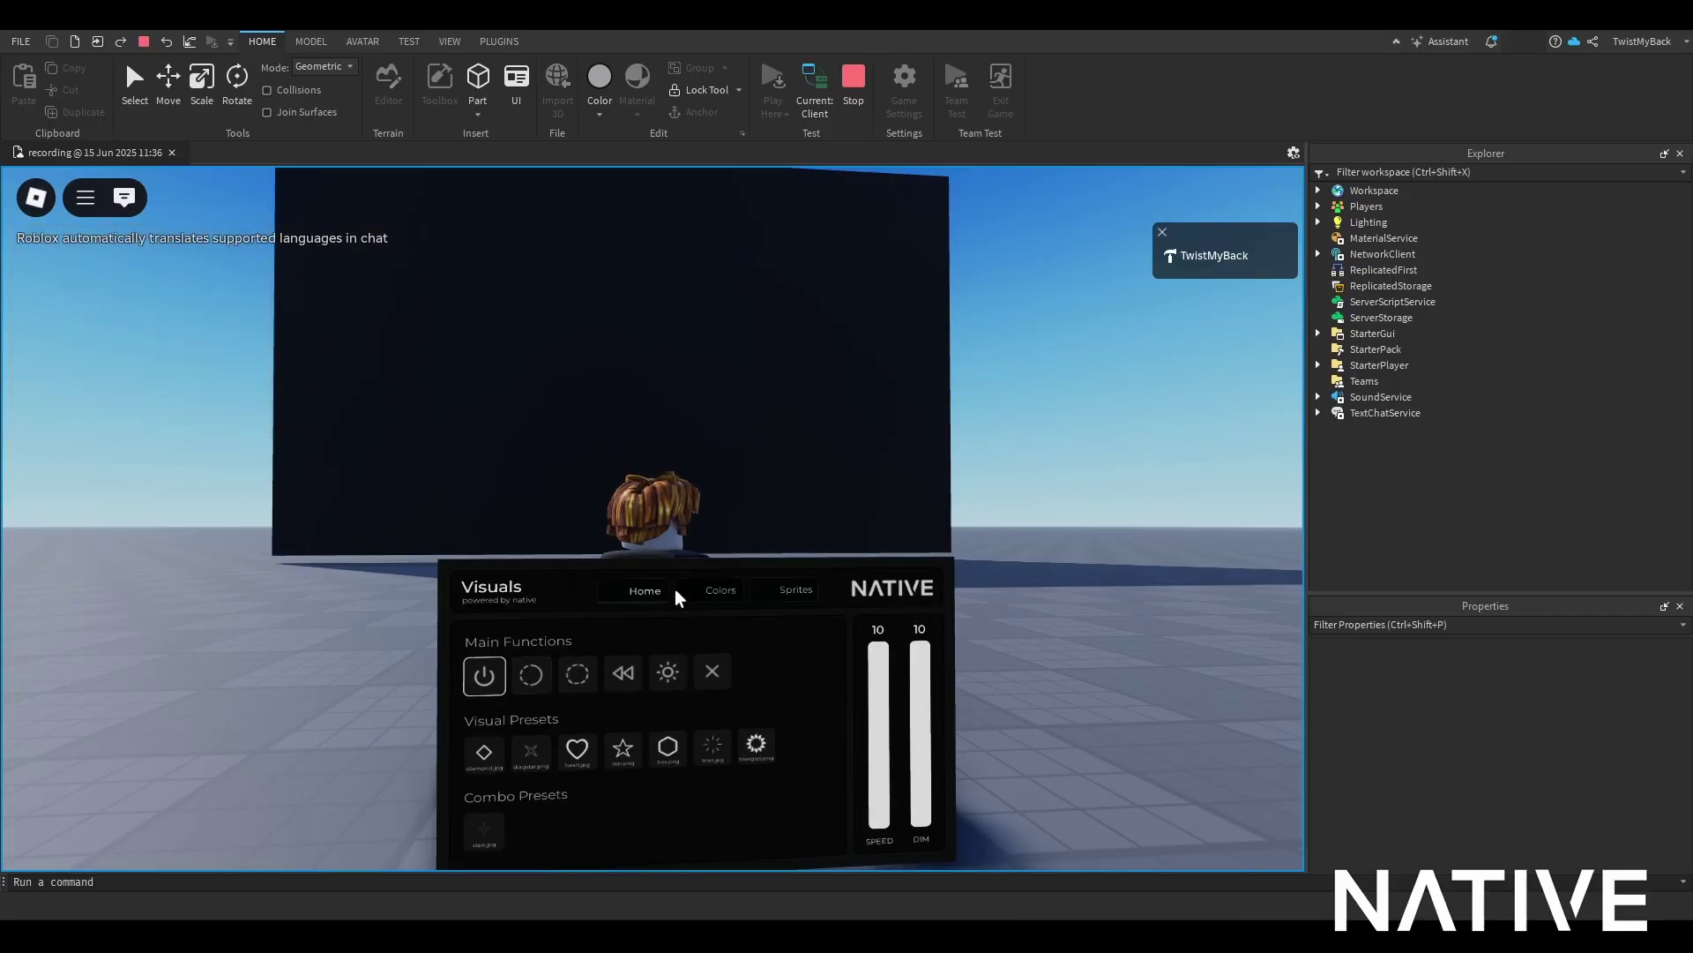
pyautogui.click(795, 589)
pyautogui.click(570, 709)
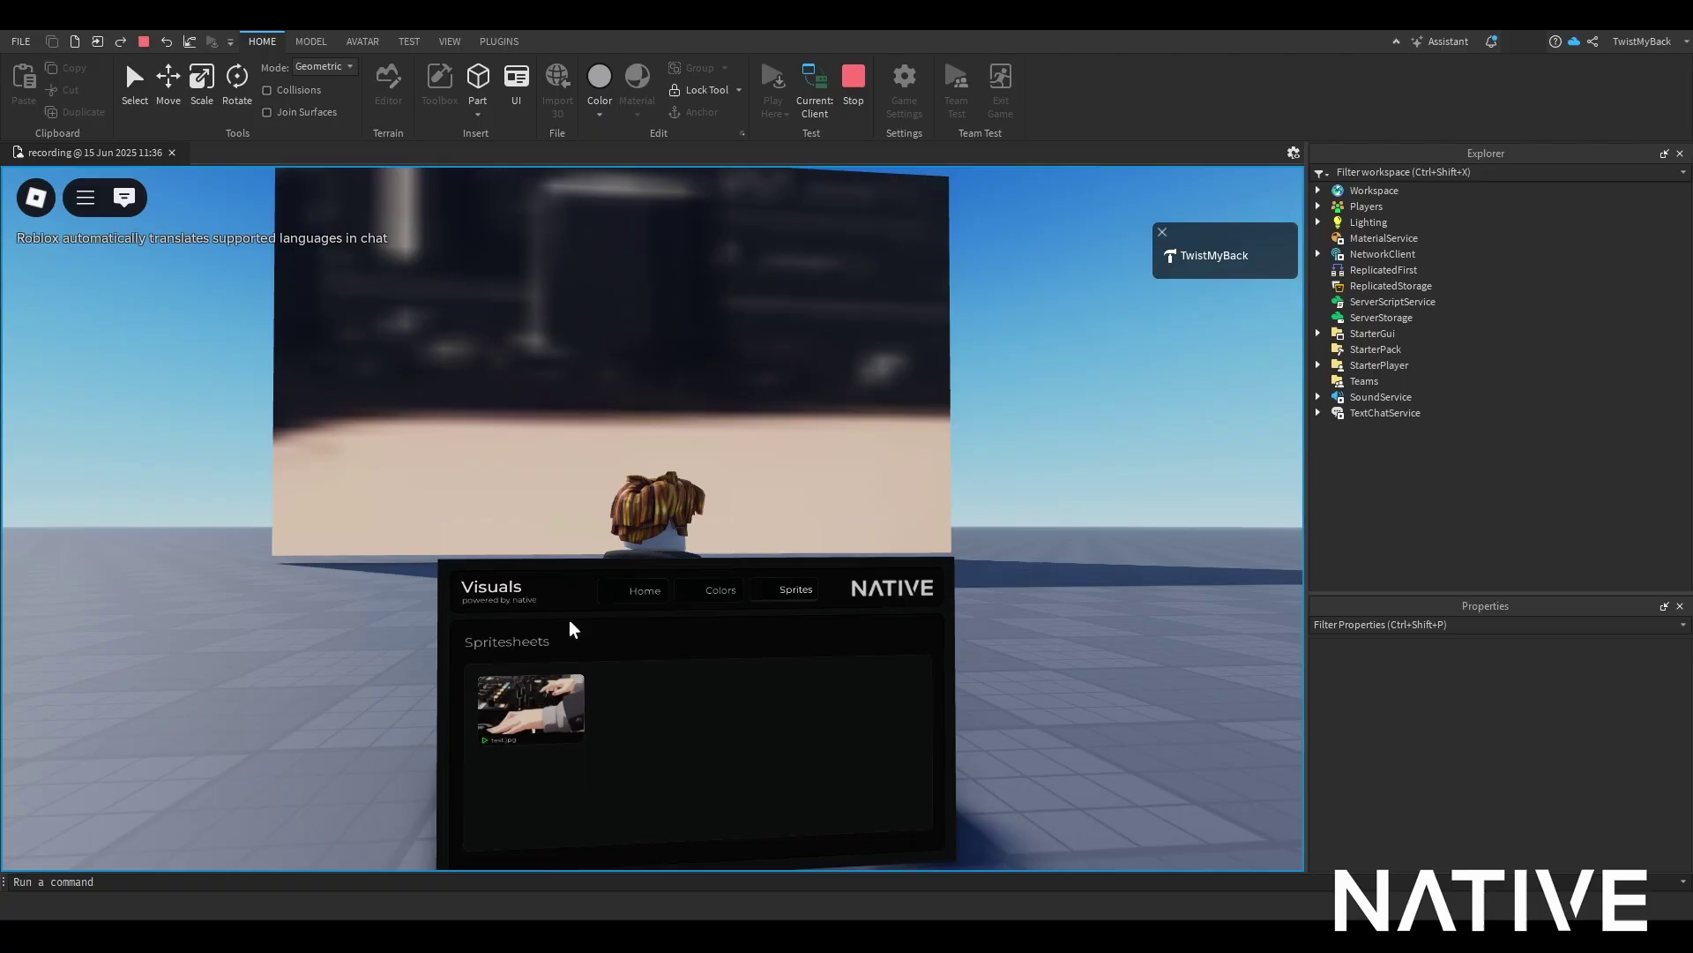
pyautogui.scroll(-5, 689, 421)
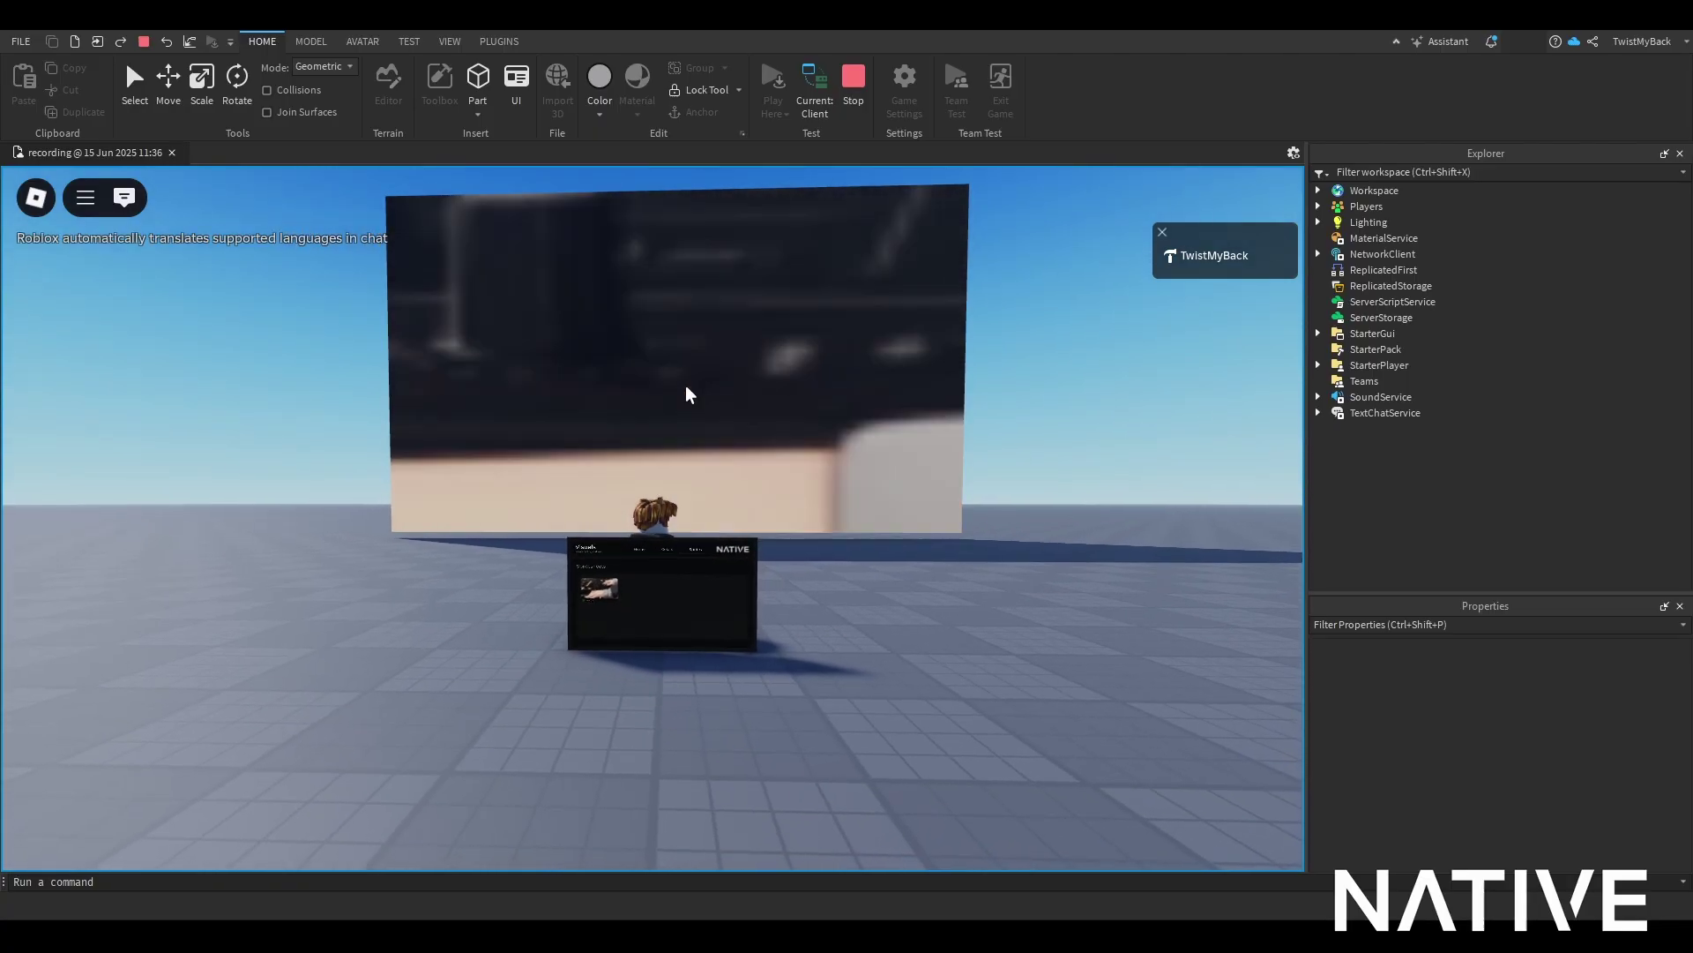
pyautogui.click(852, 82)
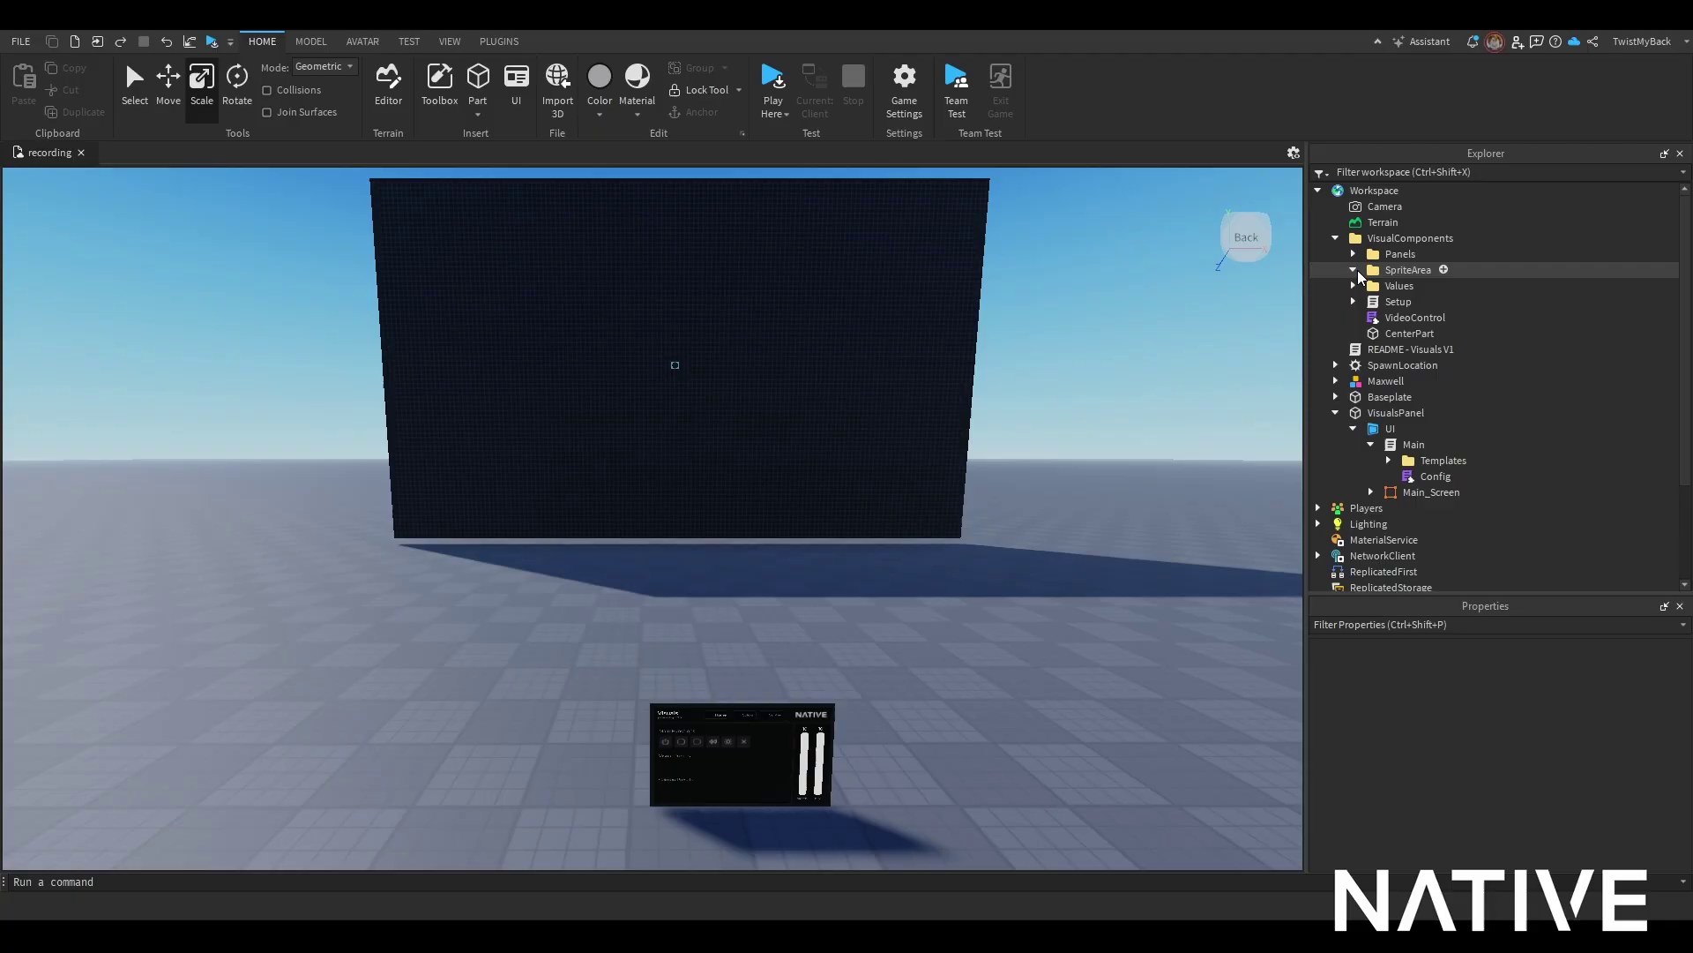
# Step: Give SpriteArea's X and Y values a Value of 1, then start a new play-test
pyautogui.click(1354, 270)
pyautogui.click(1401, 286)
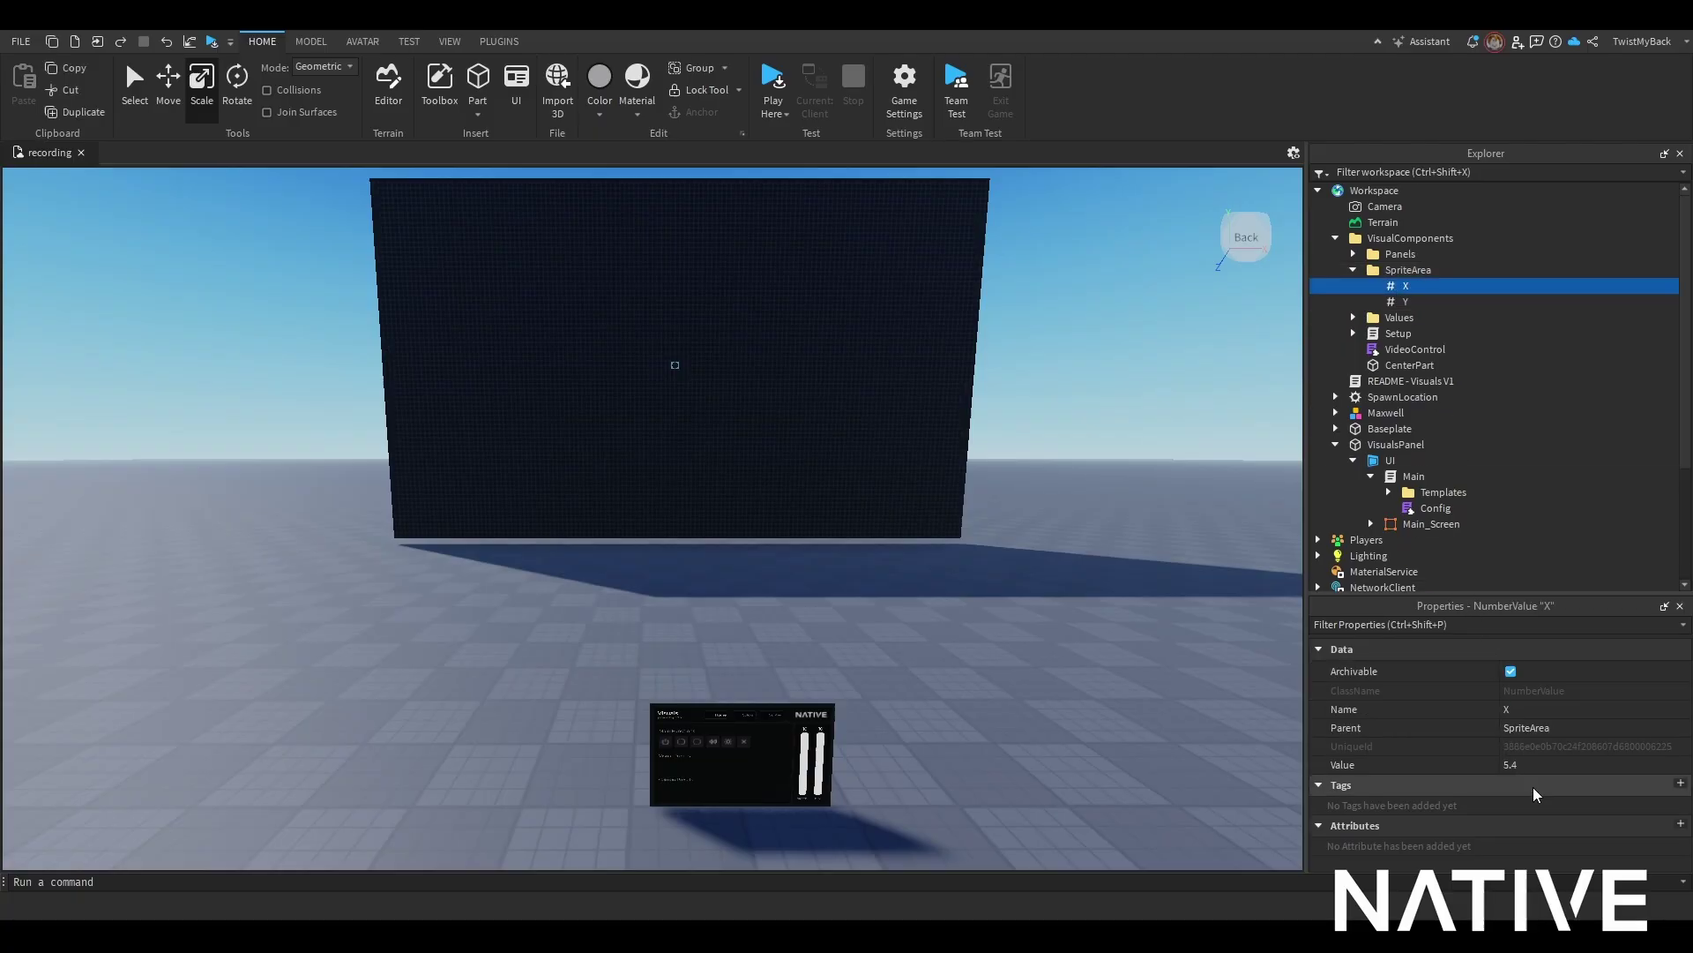
pyautogui.click(1547, 765)
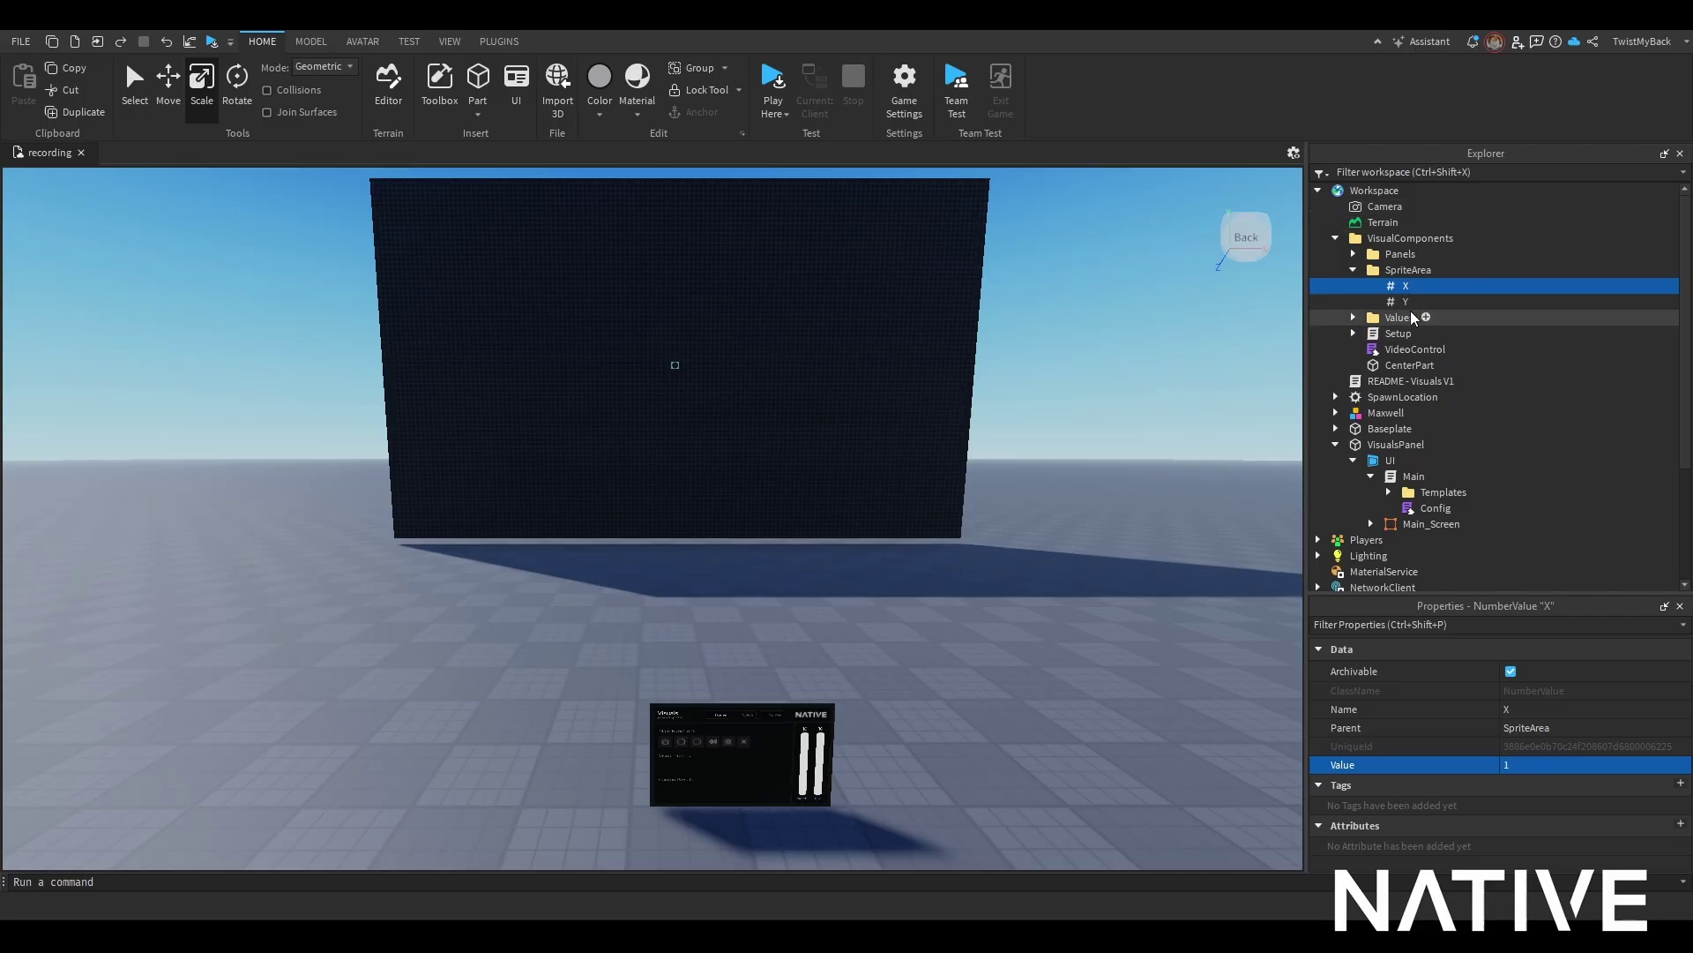
pyautogui.click(1406, 302)
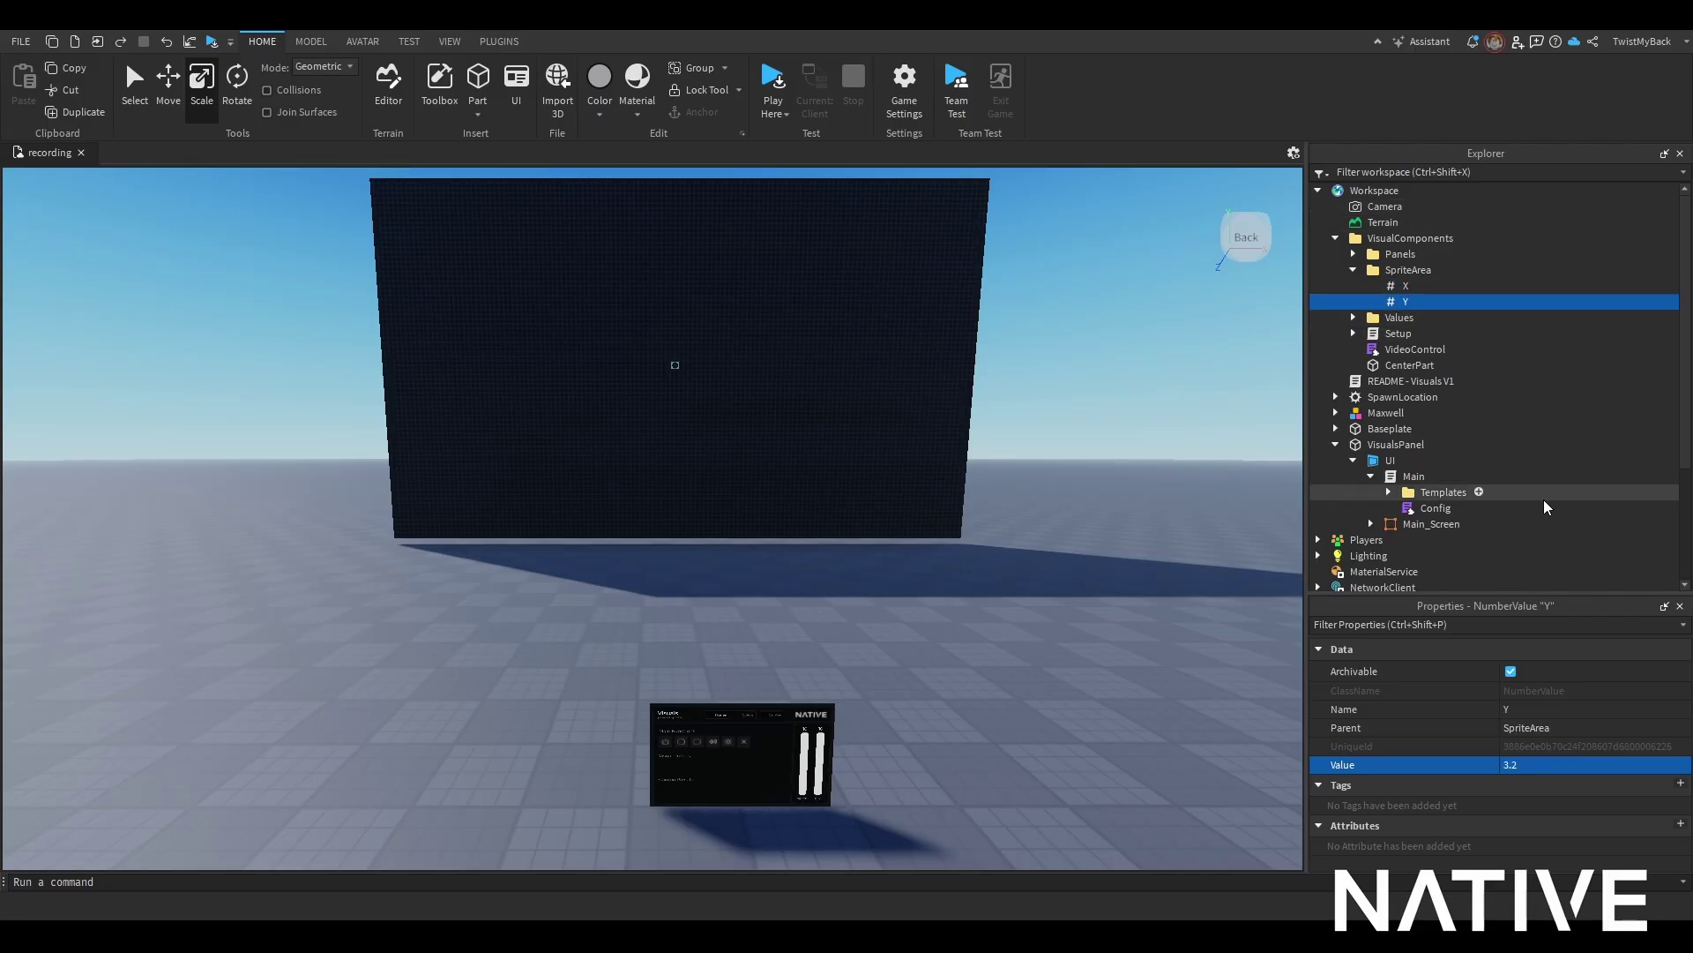
pyautogui.click(1544, 769)
pyautogui.write('1')
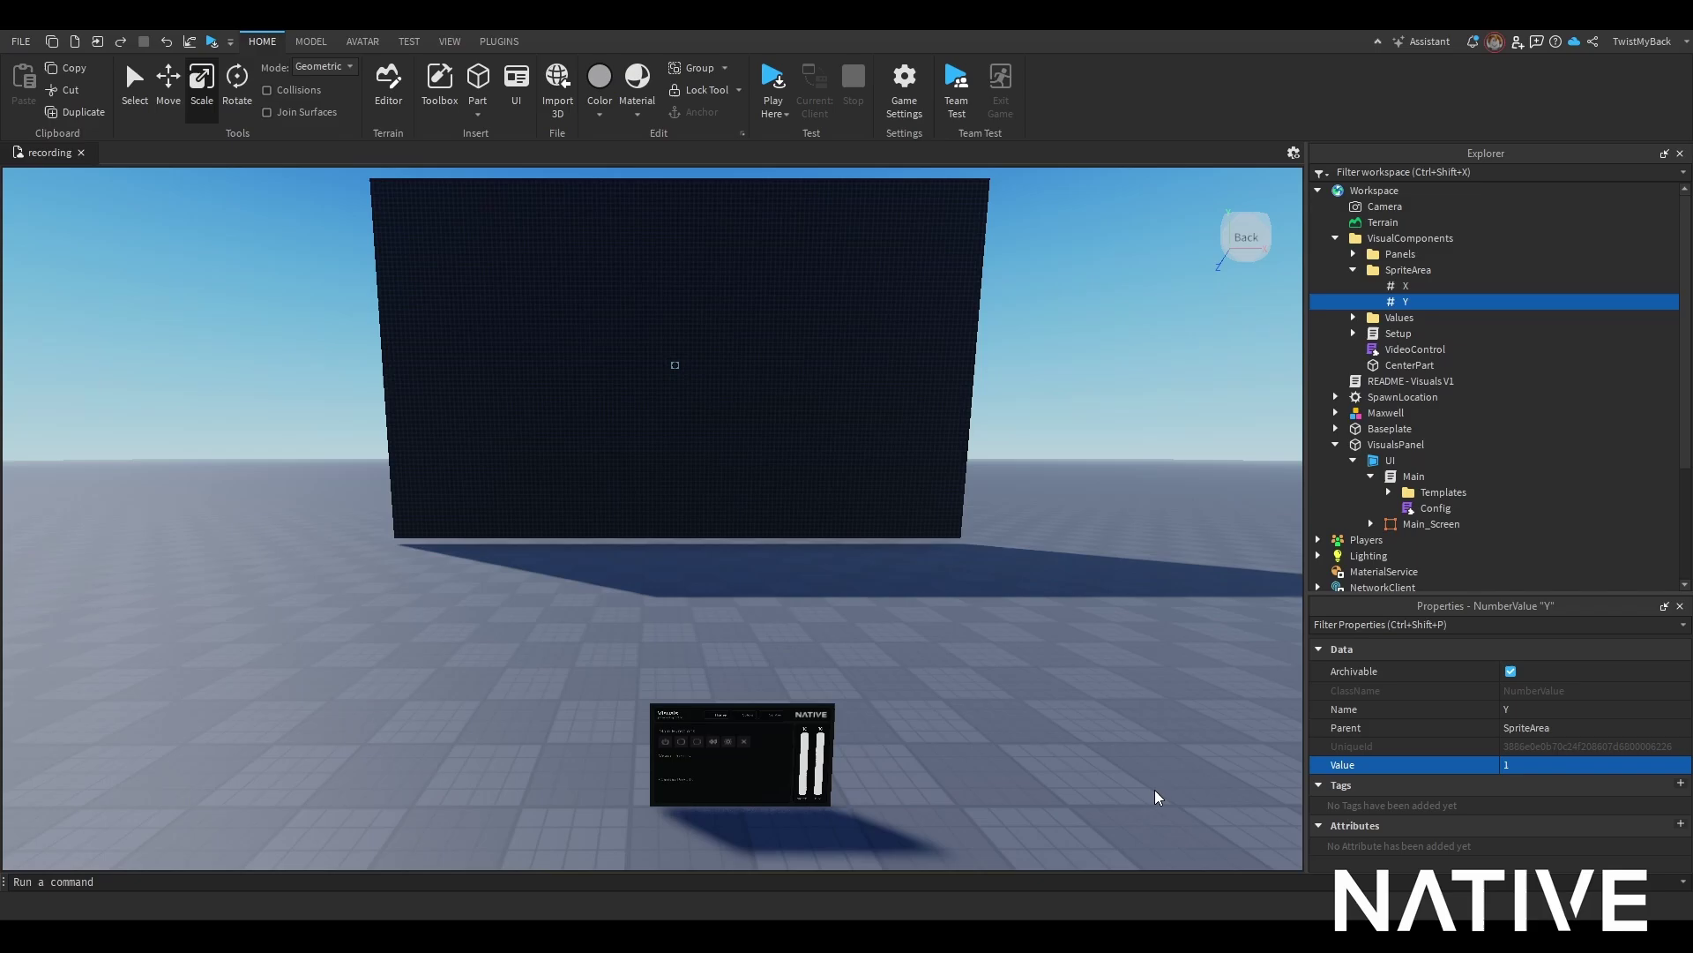
pyautogui.press('F5')
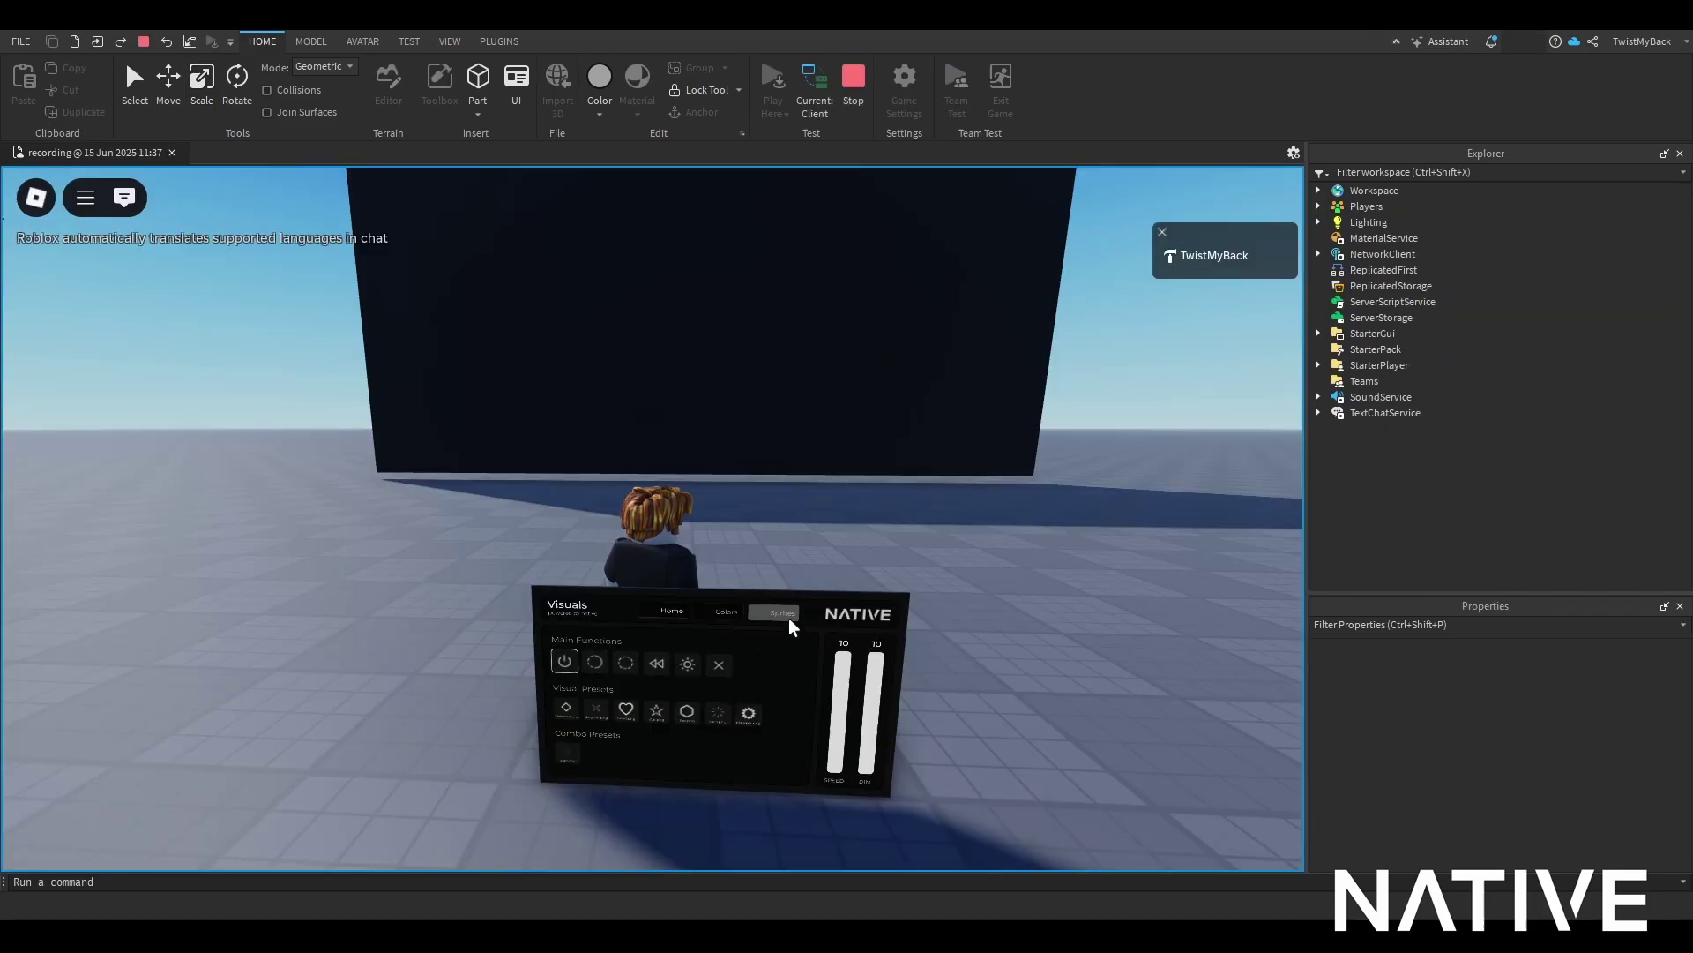
# Step: Play the spritesheet from the panel's Sprites list and zoom out to view the wall screen
pyautogui.click(787, 615)
pyautogui.click(601, 660)
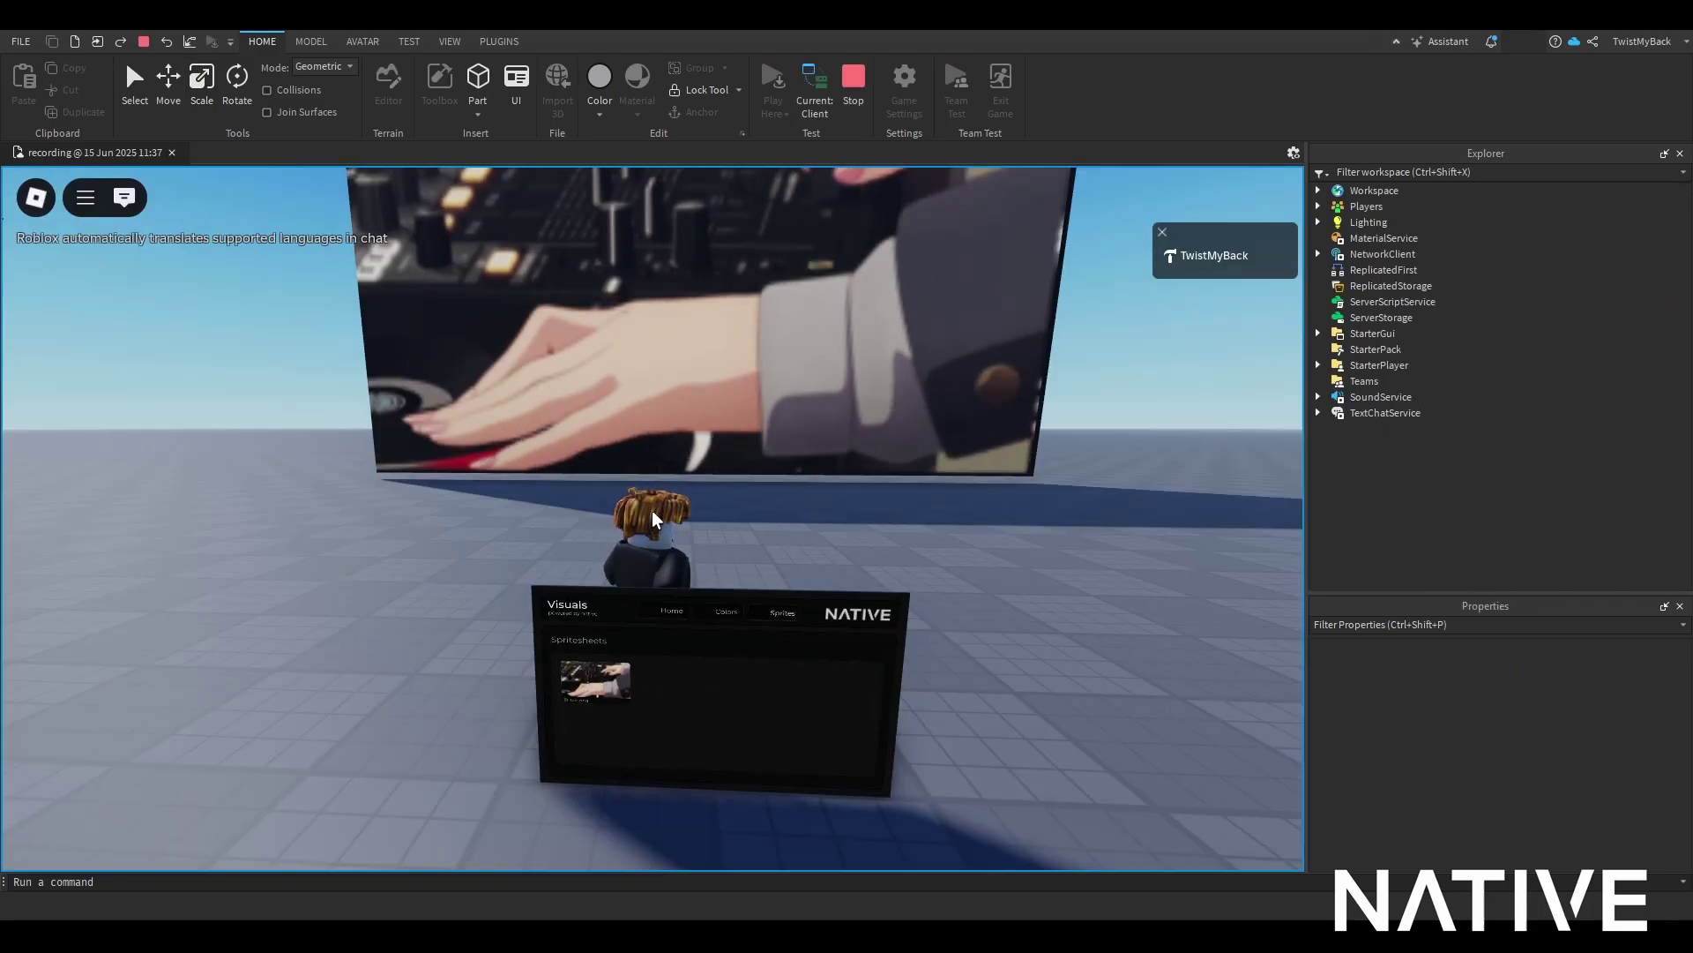
pyautogui.scroll(-6, 657, 498)
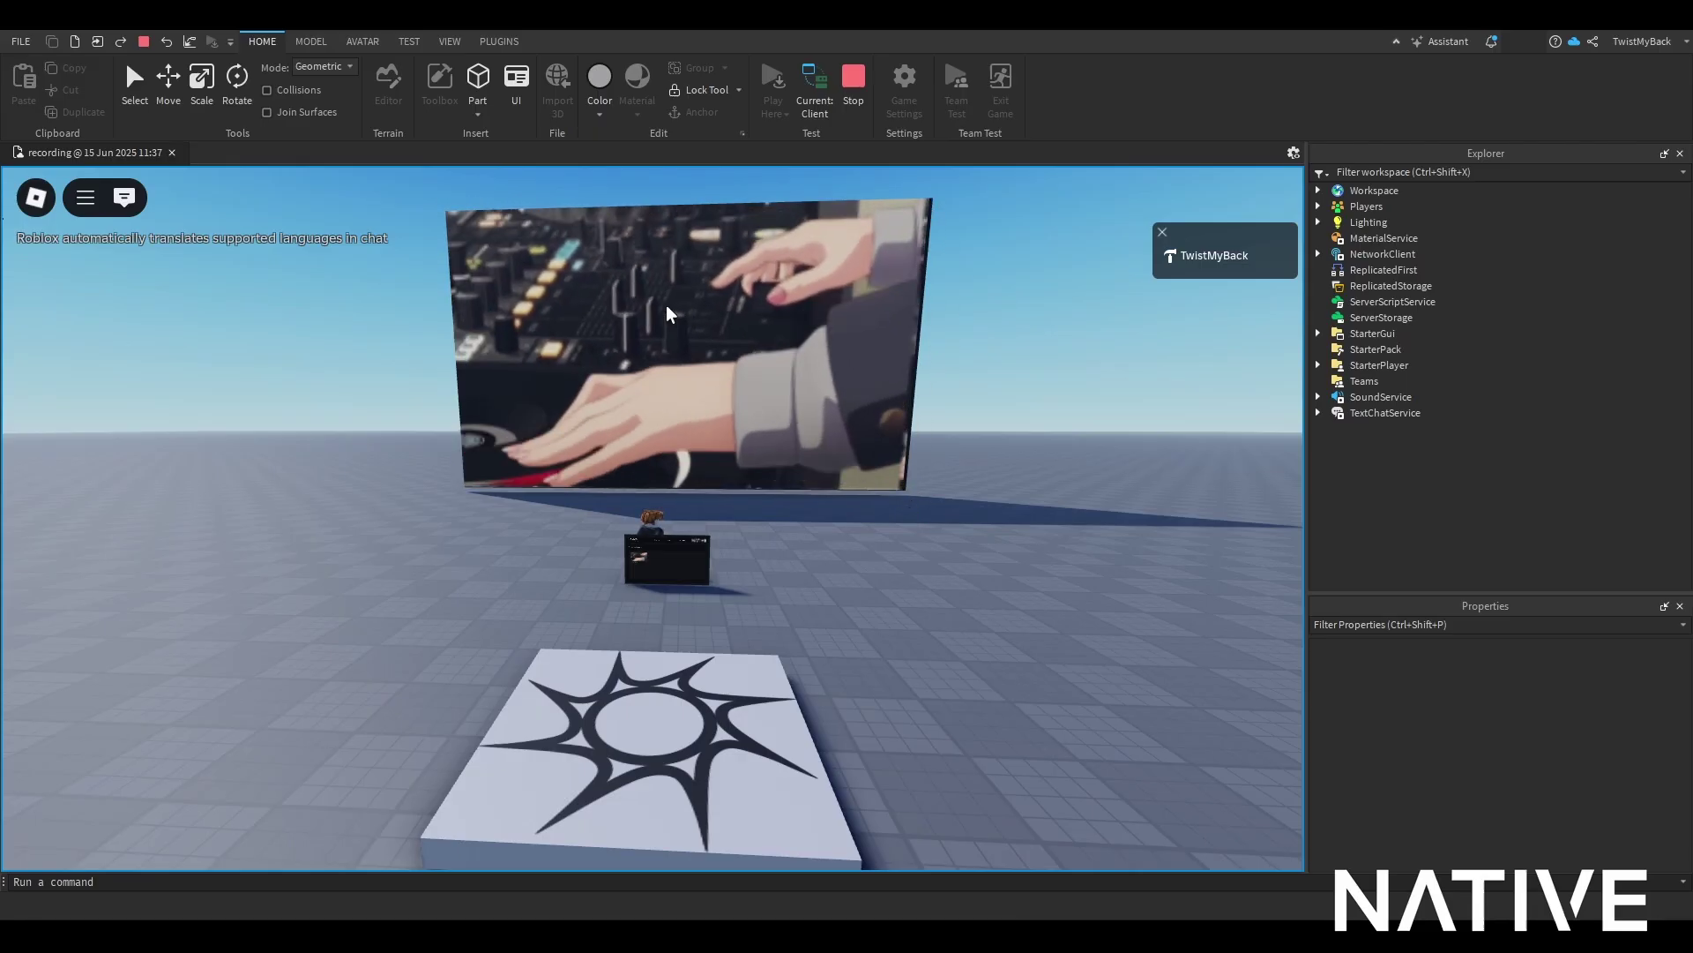
# Step: Stop the play-test and select the big Screen part
pyautogui.click(852, 80)
pyautogui.scroll(2, 1166, 690)
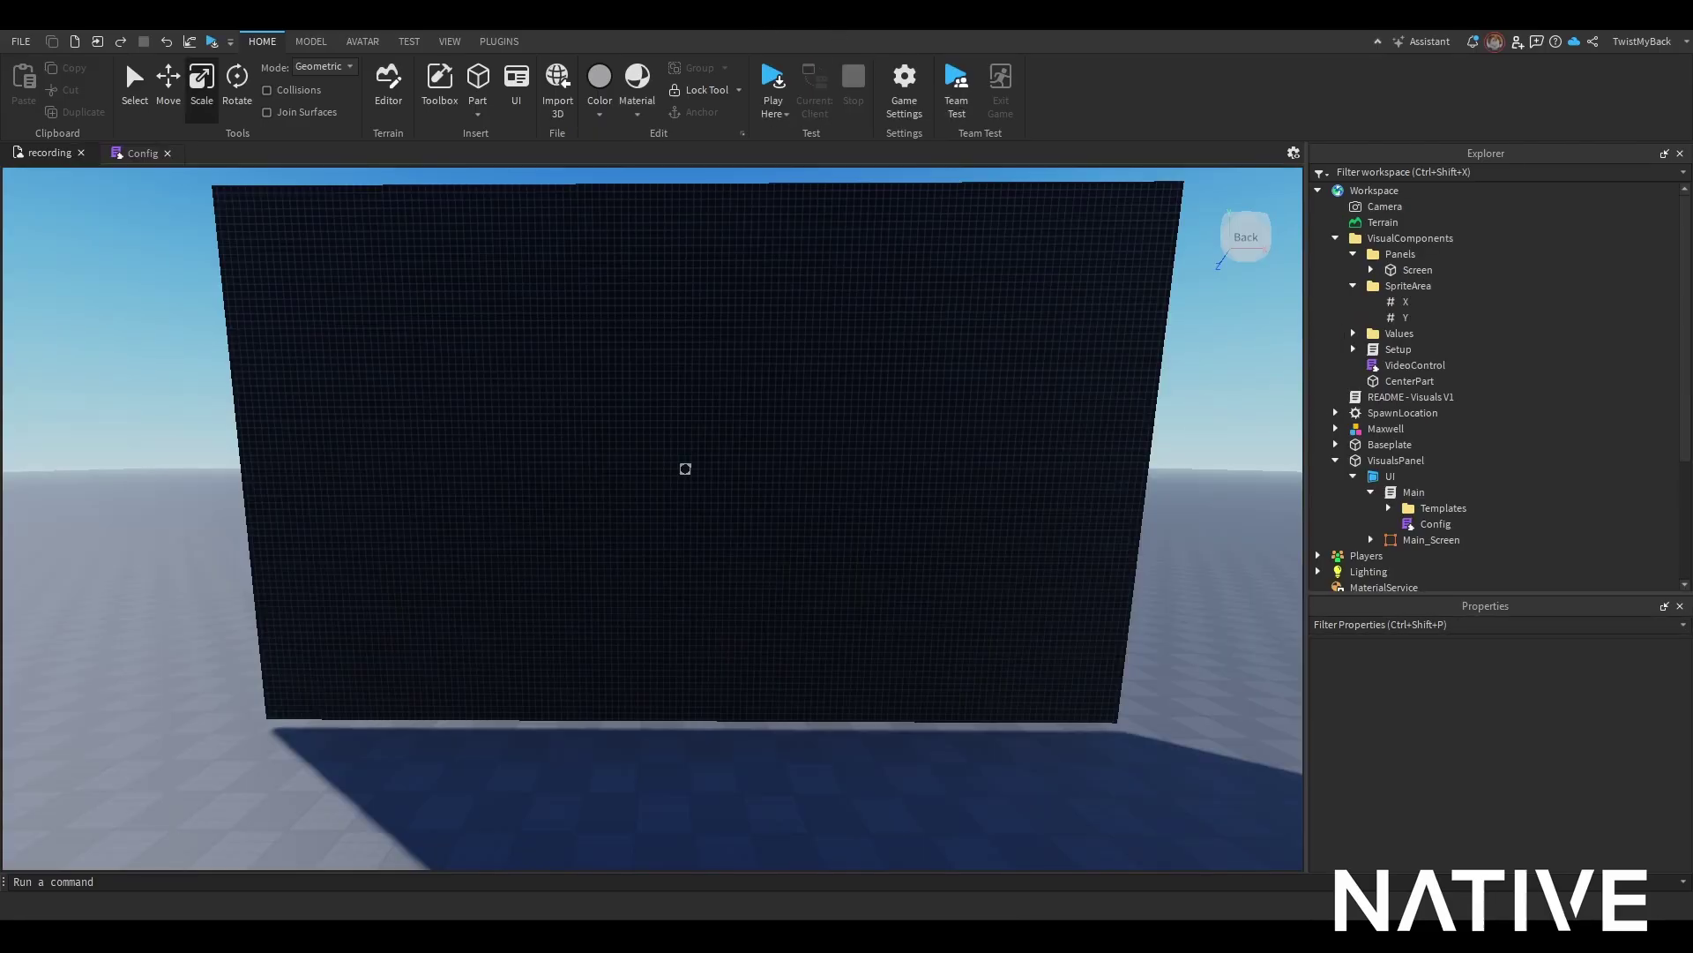
pyautogui.scroll(-2, 1166, 690)
pyautogui.scroll(1, 1166, 691)
pyautogui.click(696, 569)
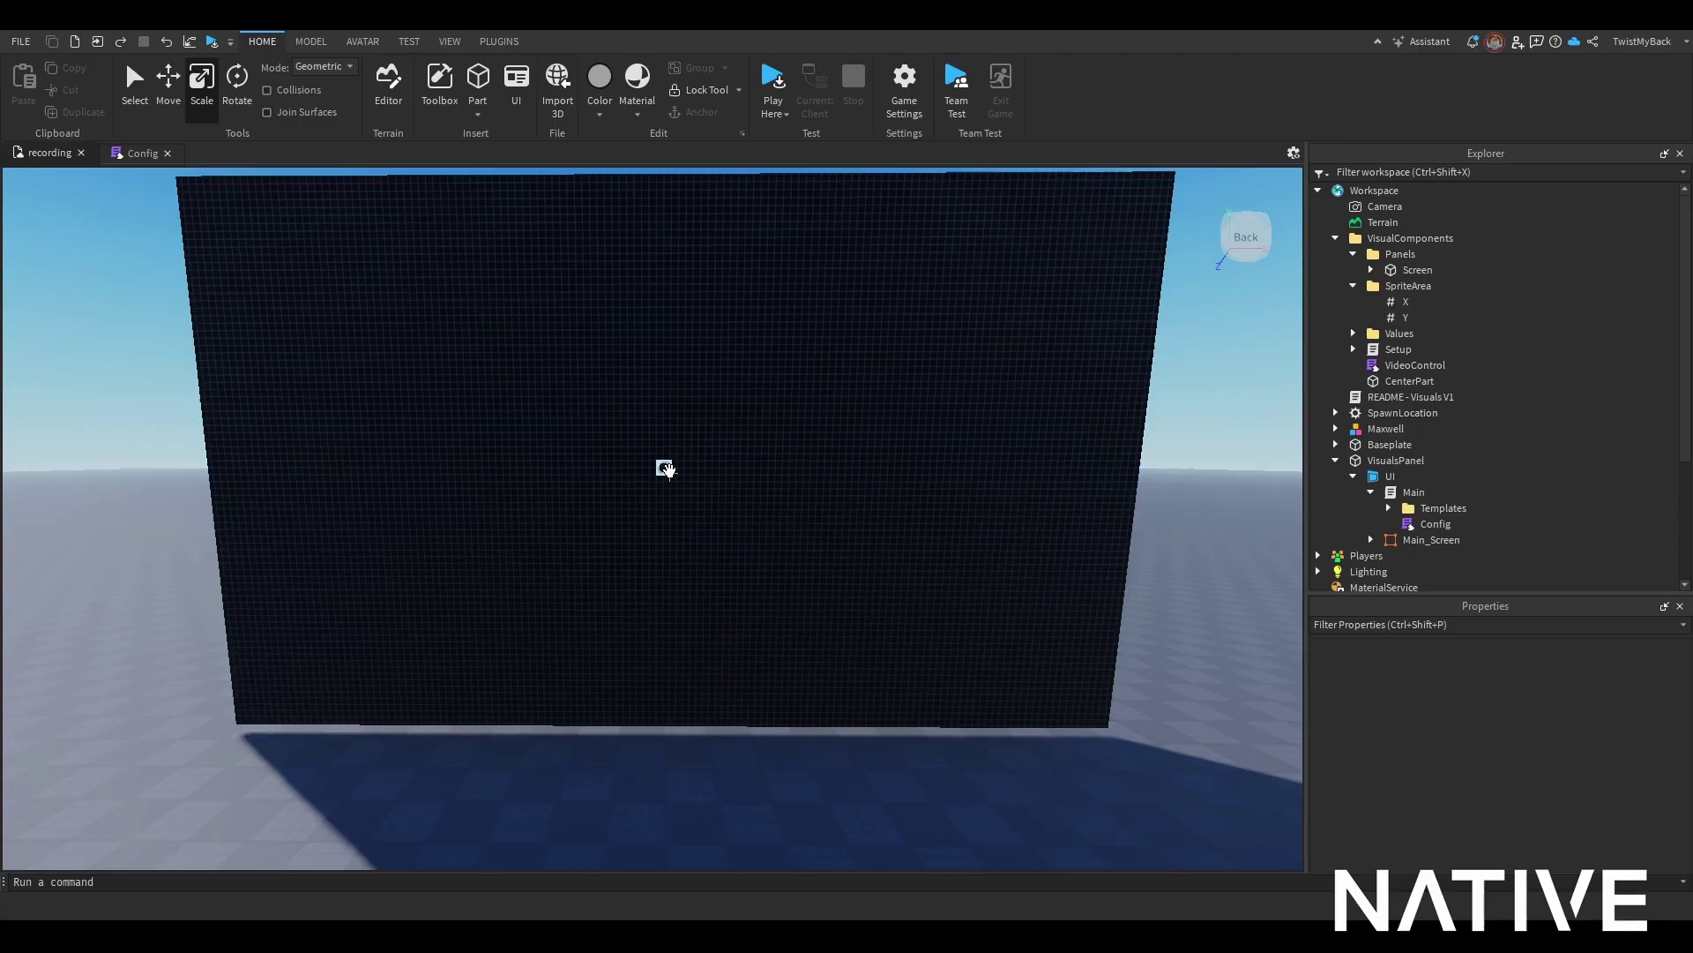
# Step: Copy the Screen part's Origin Position value from Properties
pyautogui.click(665, 468)
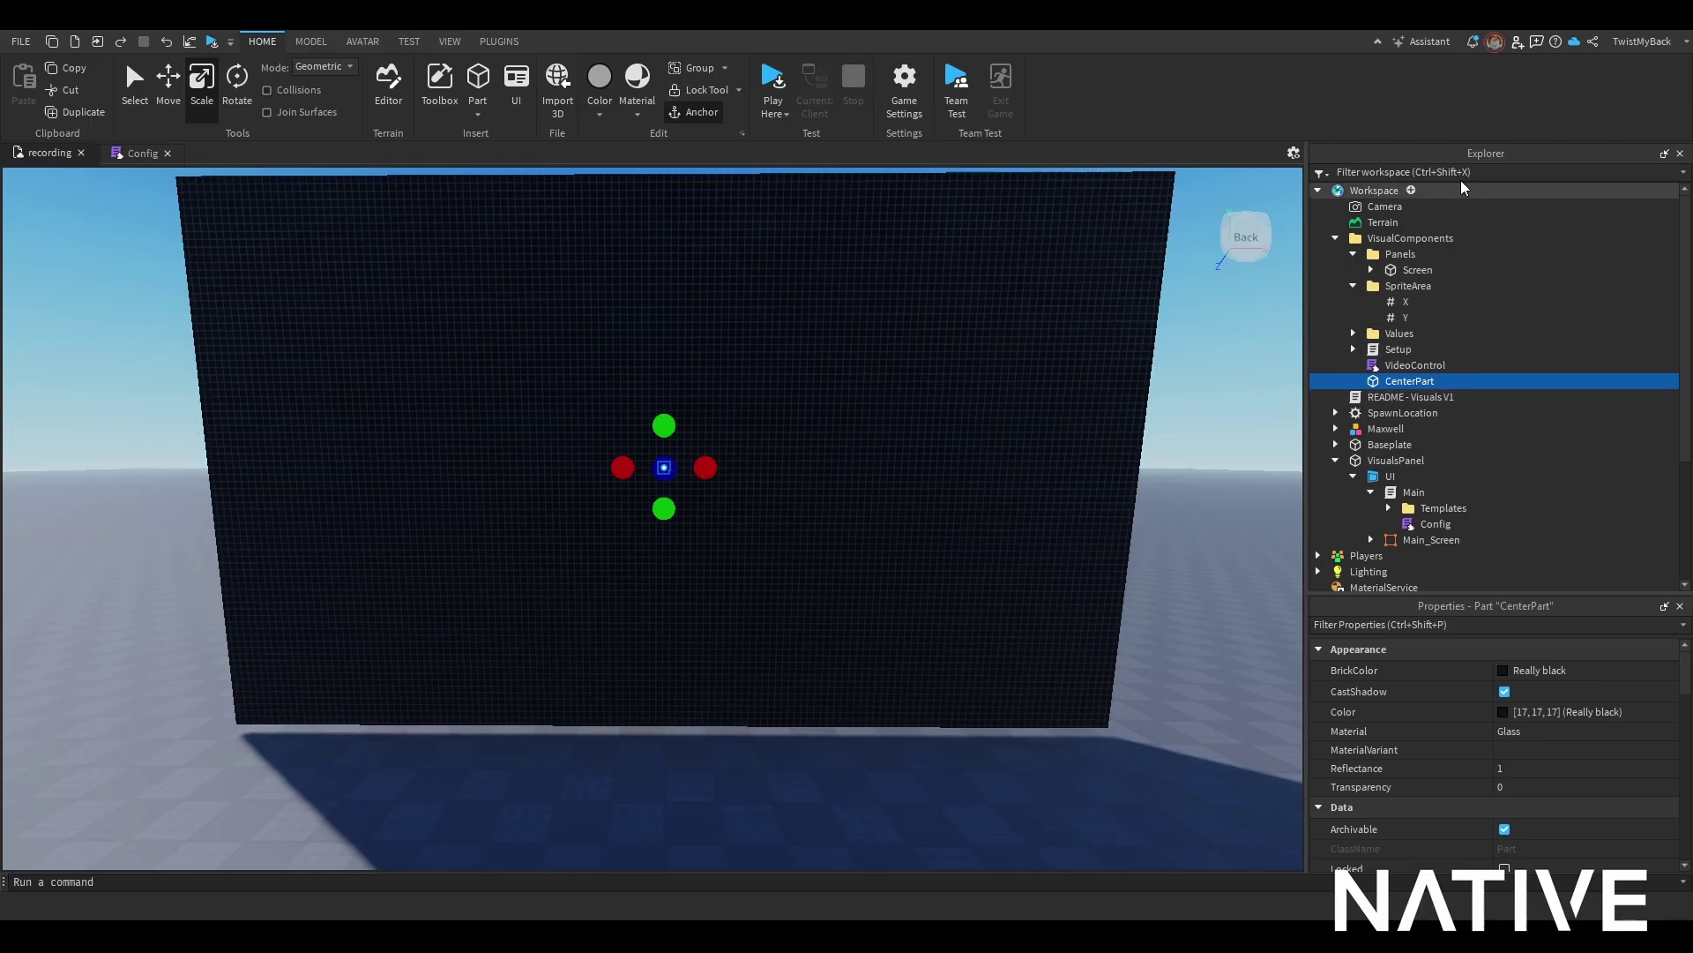
pyautogui.click(1398, 270)
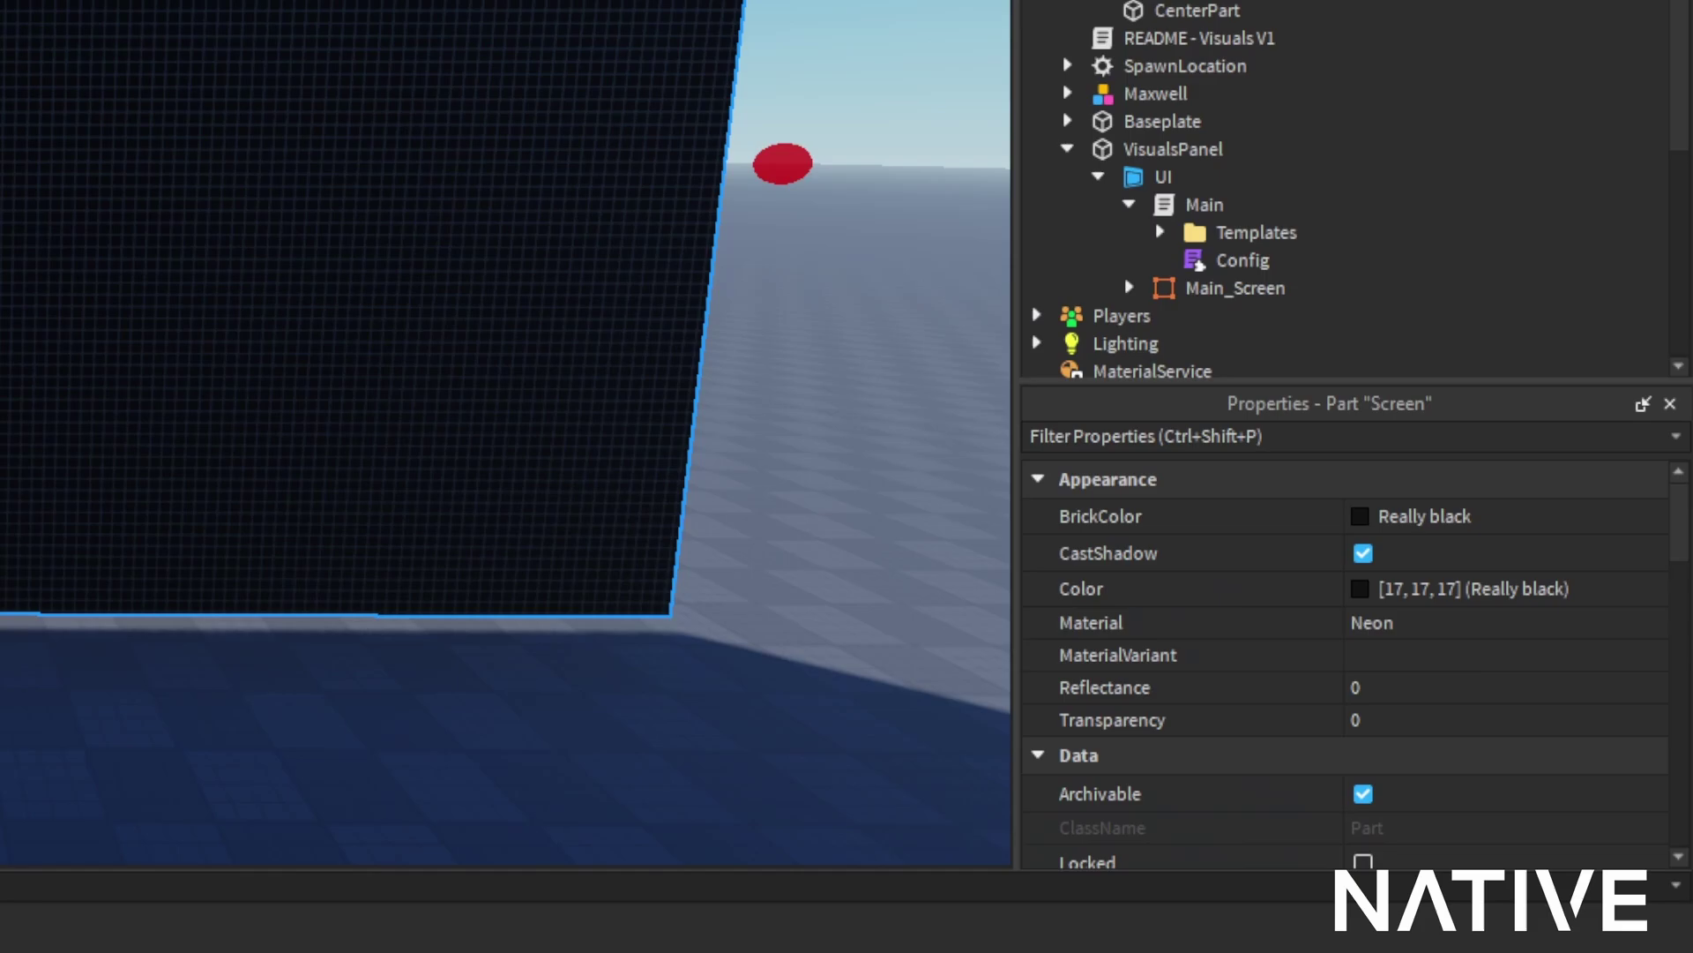
pyautogui.scroll(-4, 1495, 752)
pyautogui.scroll(-3, 1499, 716)
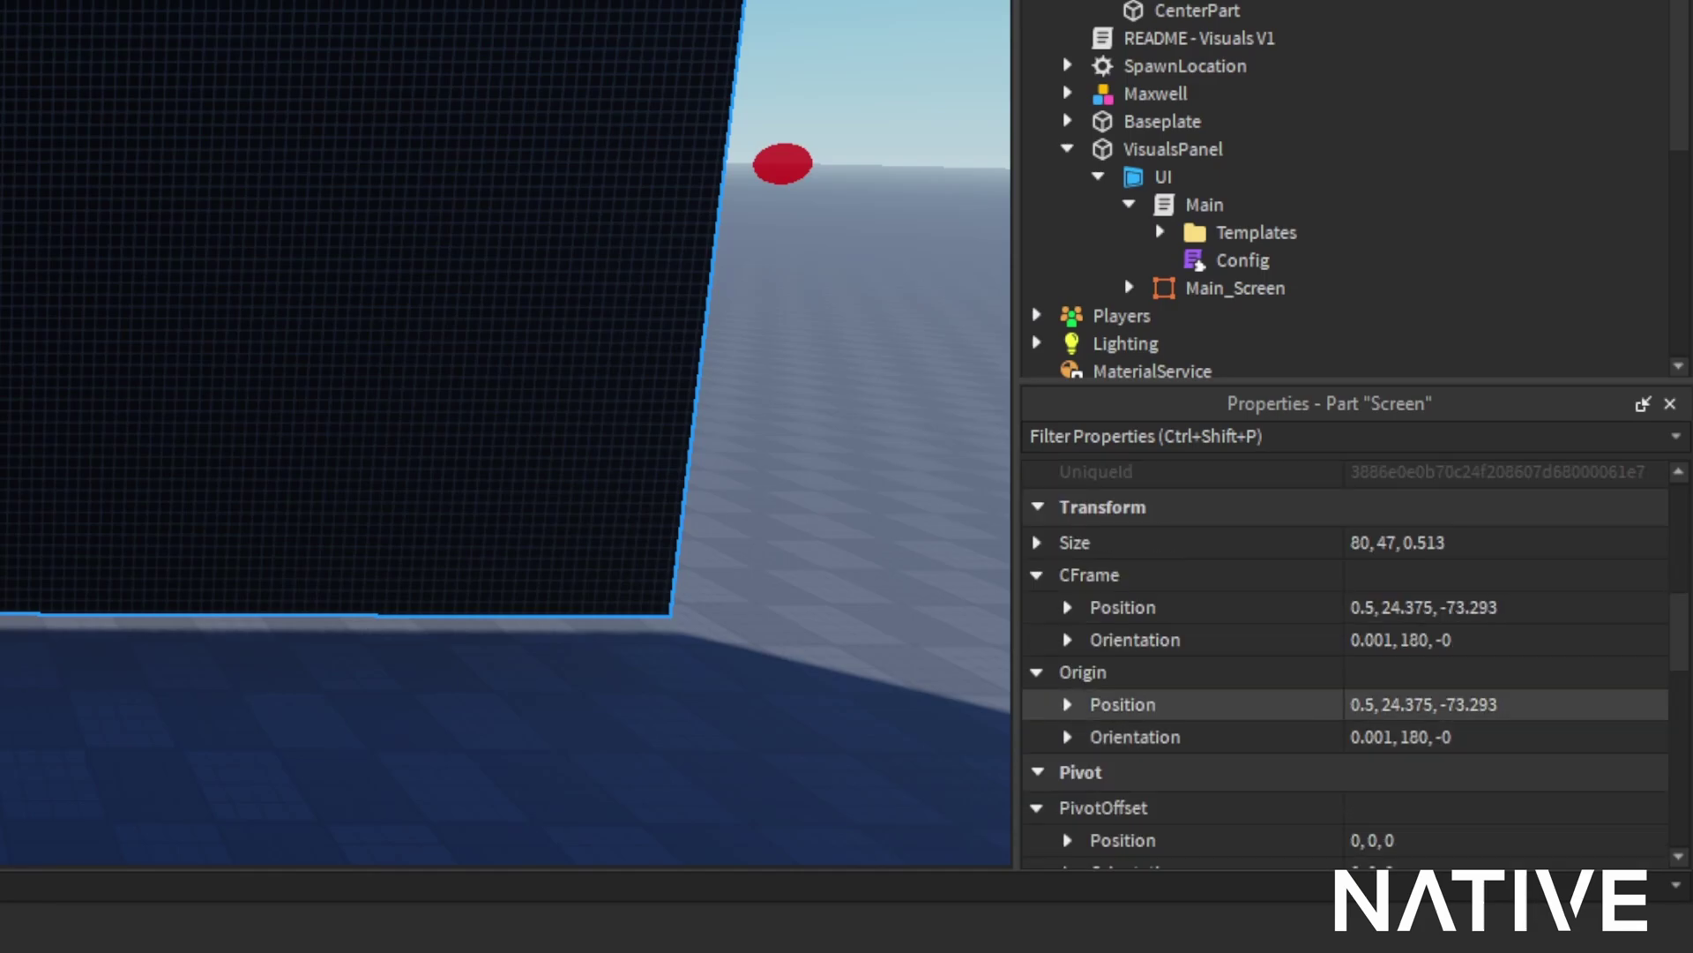
pyautogui.click(1507, 705)
pyautogui.hotkey('ctrl', 'c')
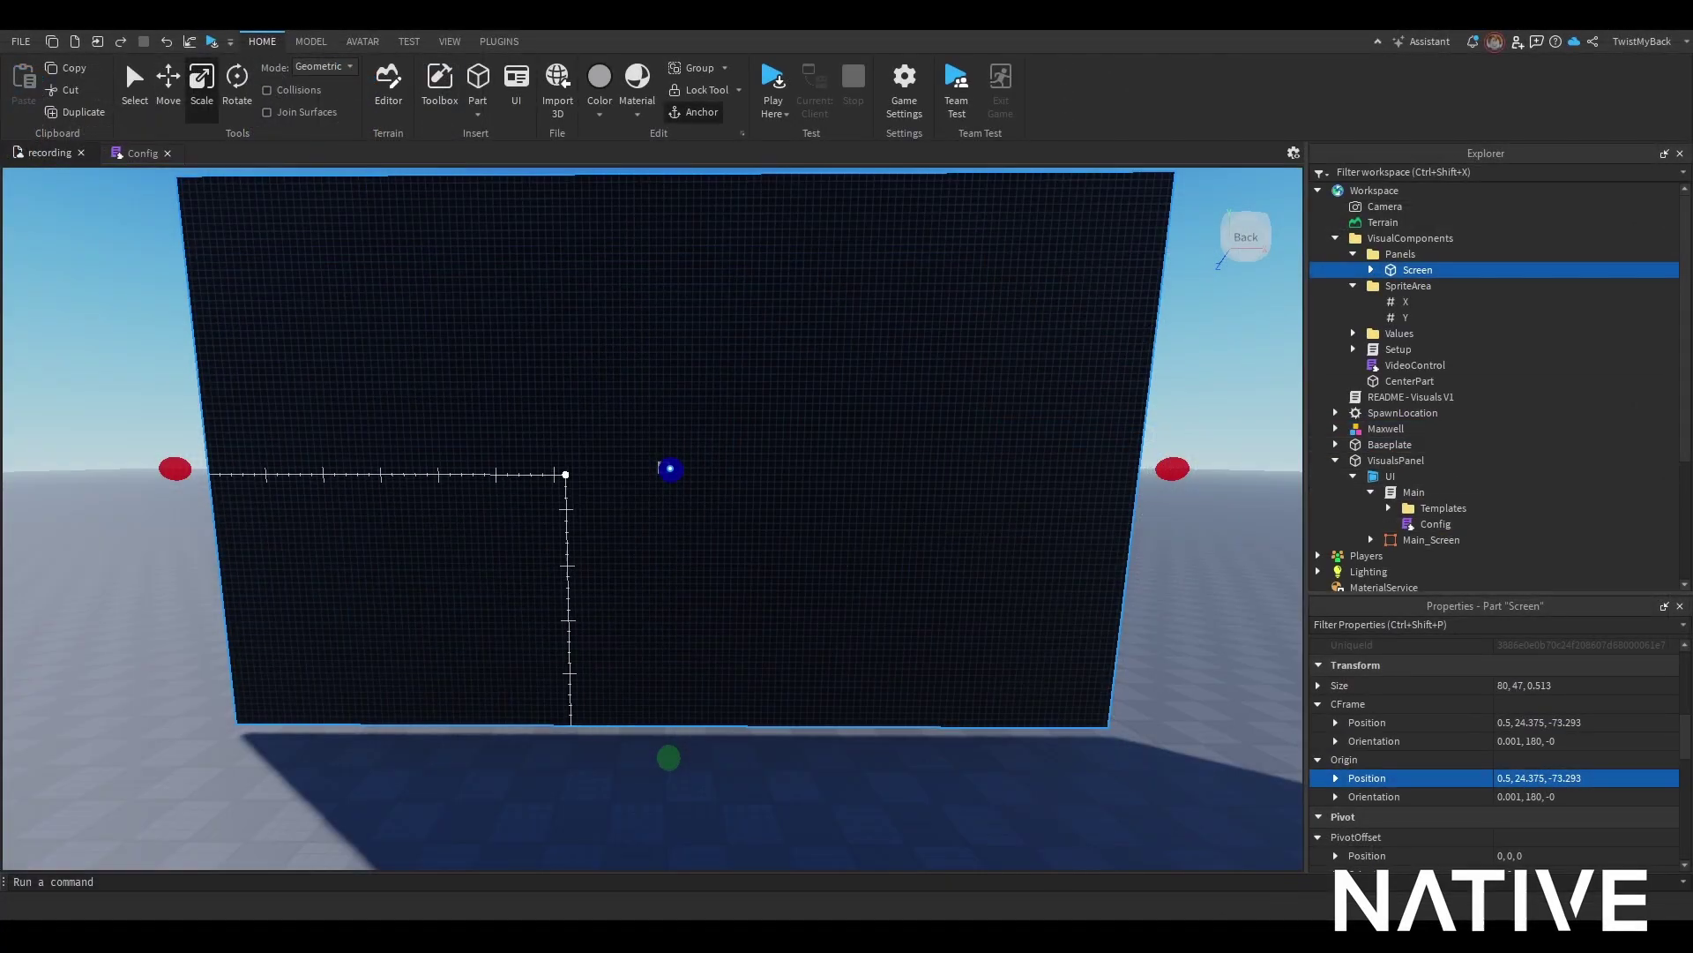
# Step: Paste the Screen's position 0.5, 24.375, -73.293 into CenterPart's Origin Position
pyautogui.click(664, 467)
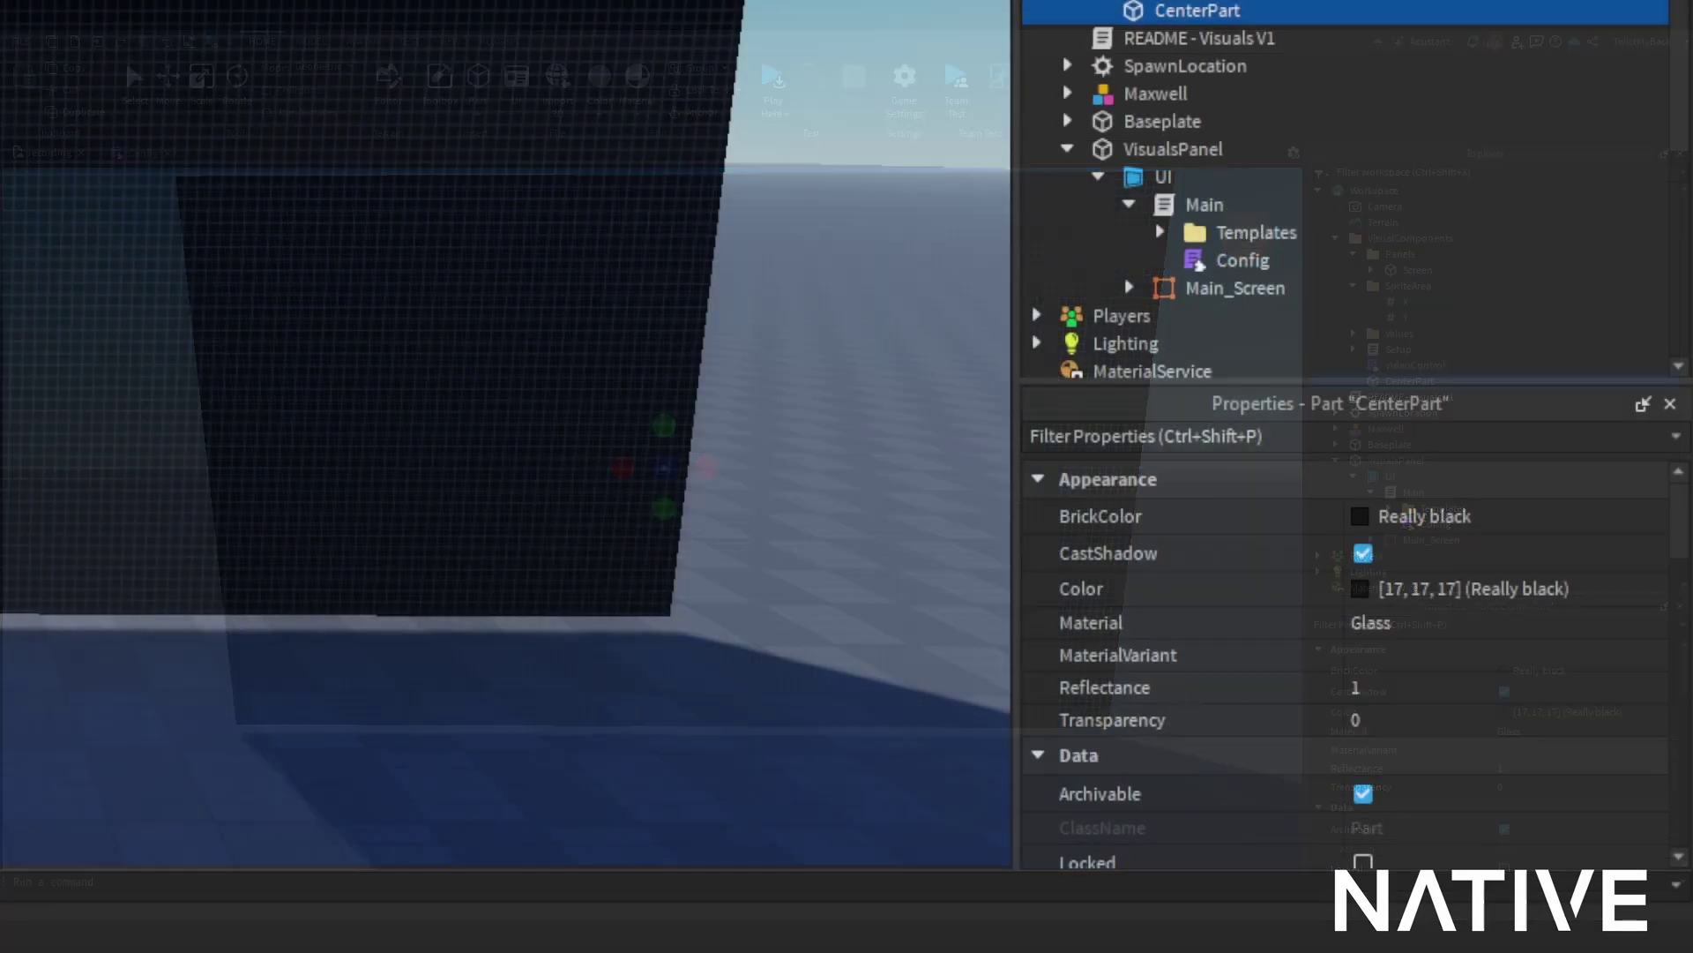
pyautogui.scroll(-6, 1345, 662)
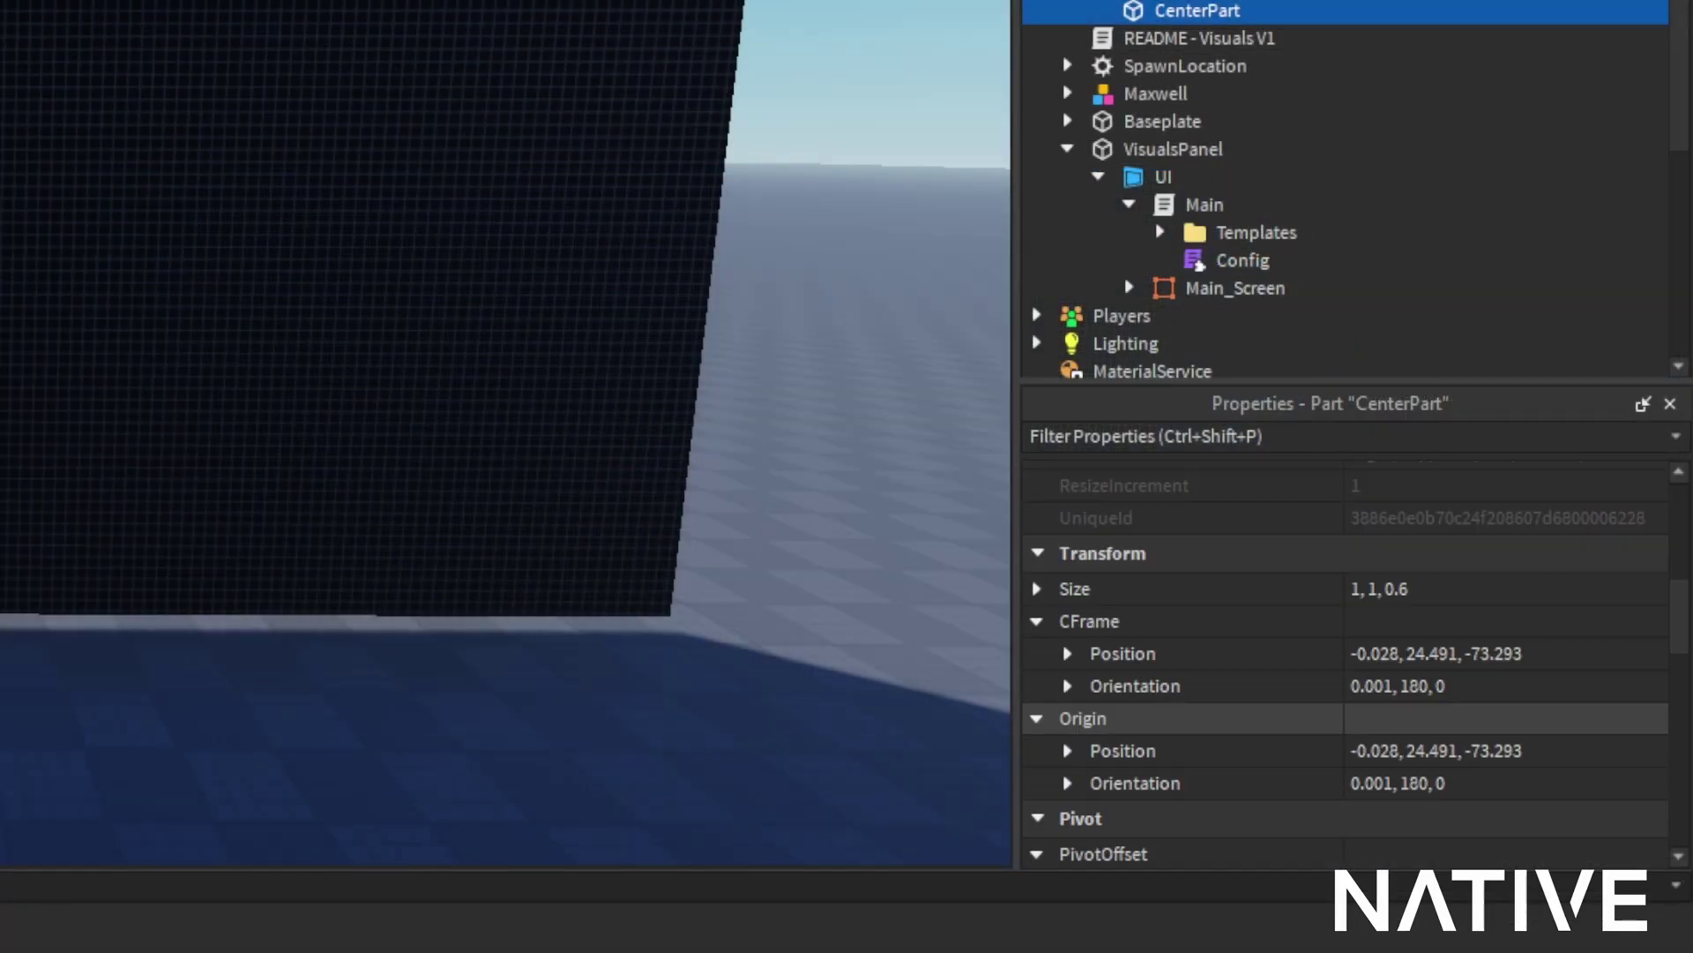
pyautogui.click(1505, 750)
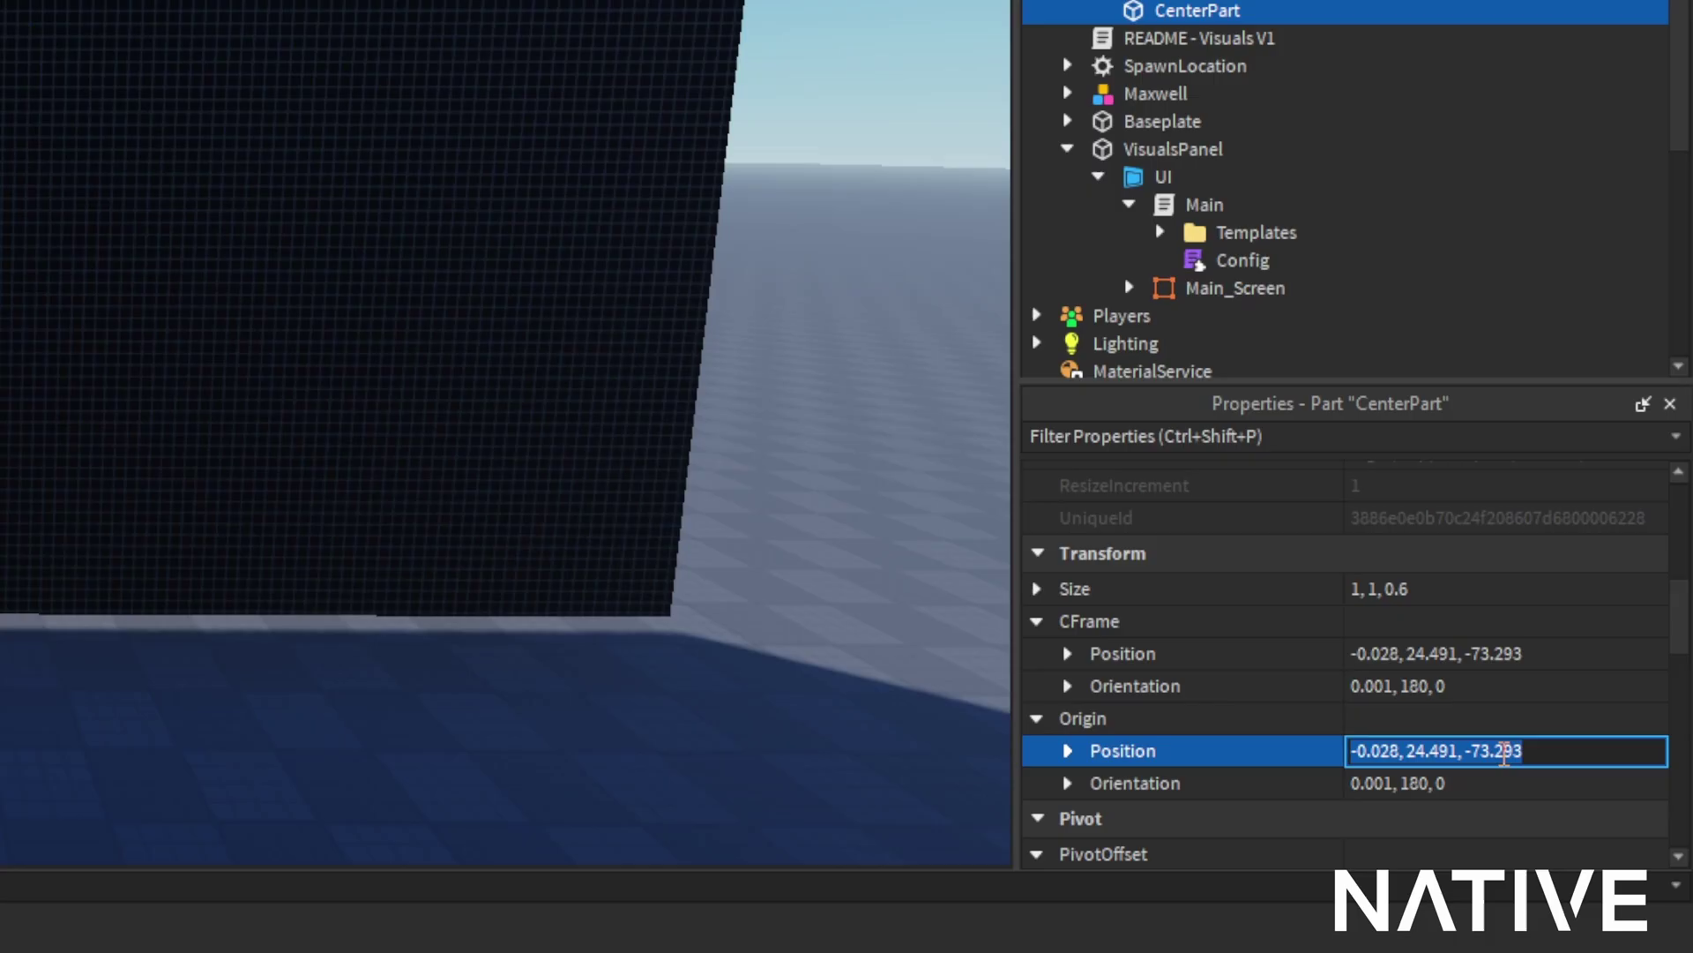
pyautogui.hotkey('ctrl', 'v')
pyautogui.press('Return')
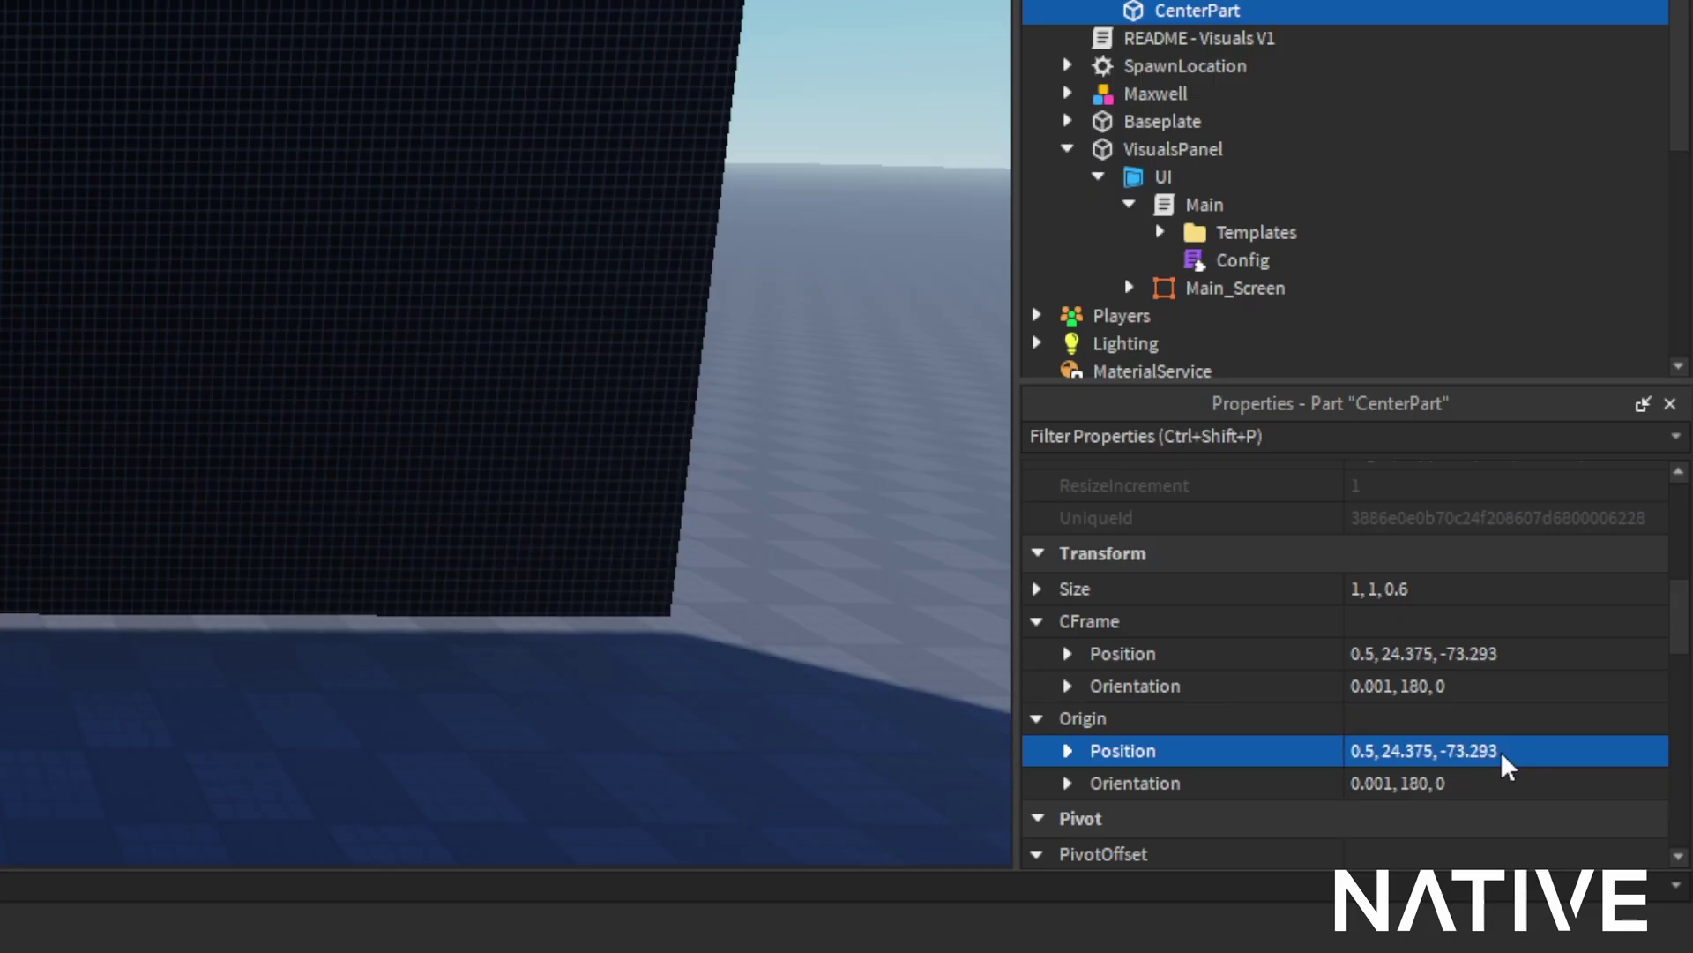
pyautogui.click(921, 748)
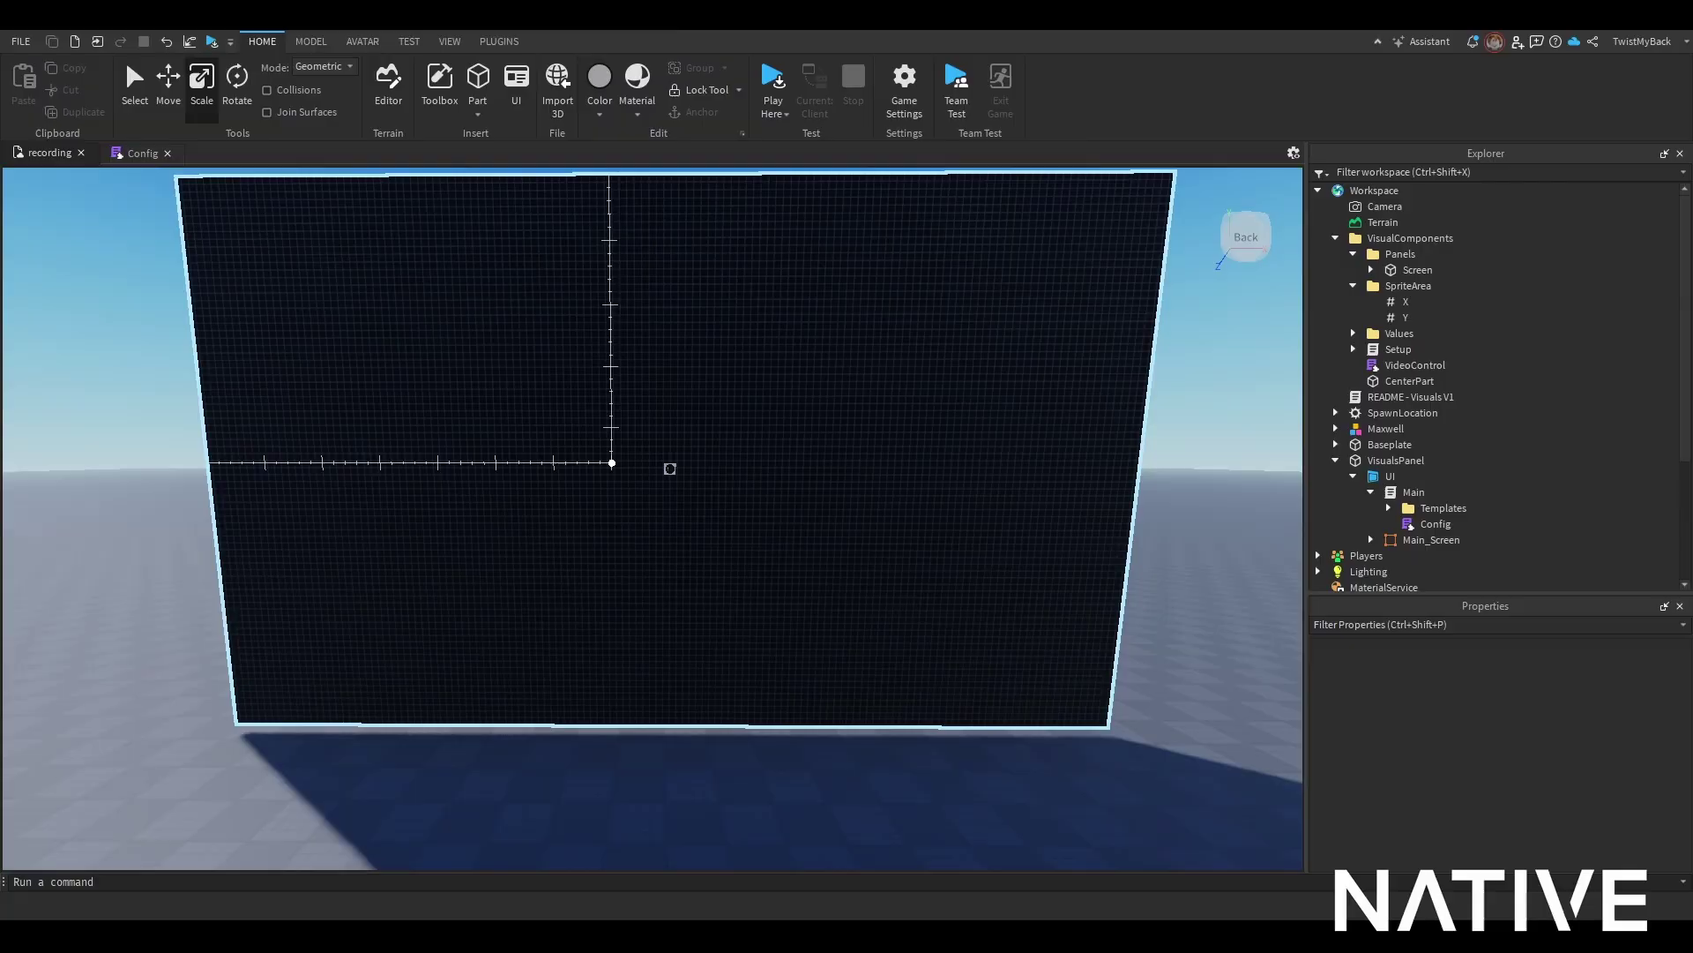
# Step: Start a play-test and walk the character up to the small control panel, zooming out
pyautogui.click(908, 651)
pyautogui.scroll(-5, 907, 650)
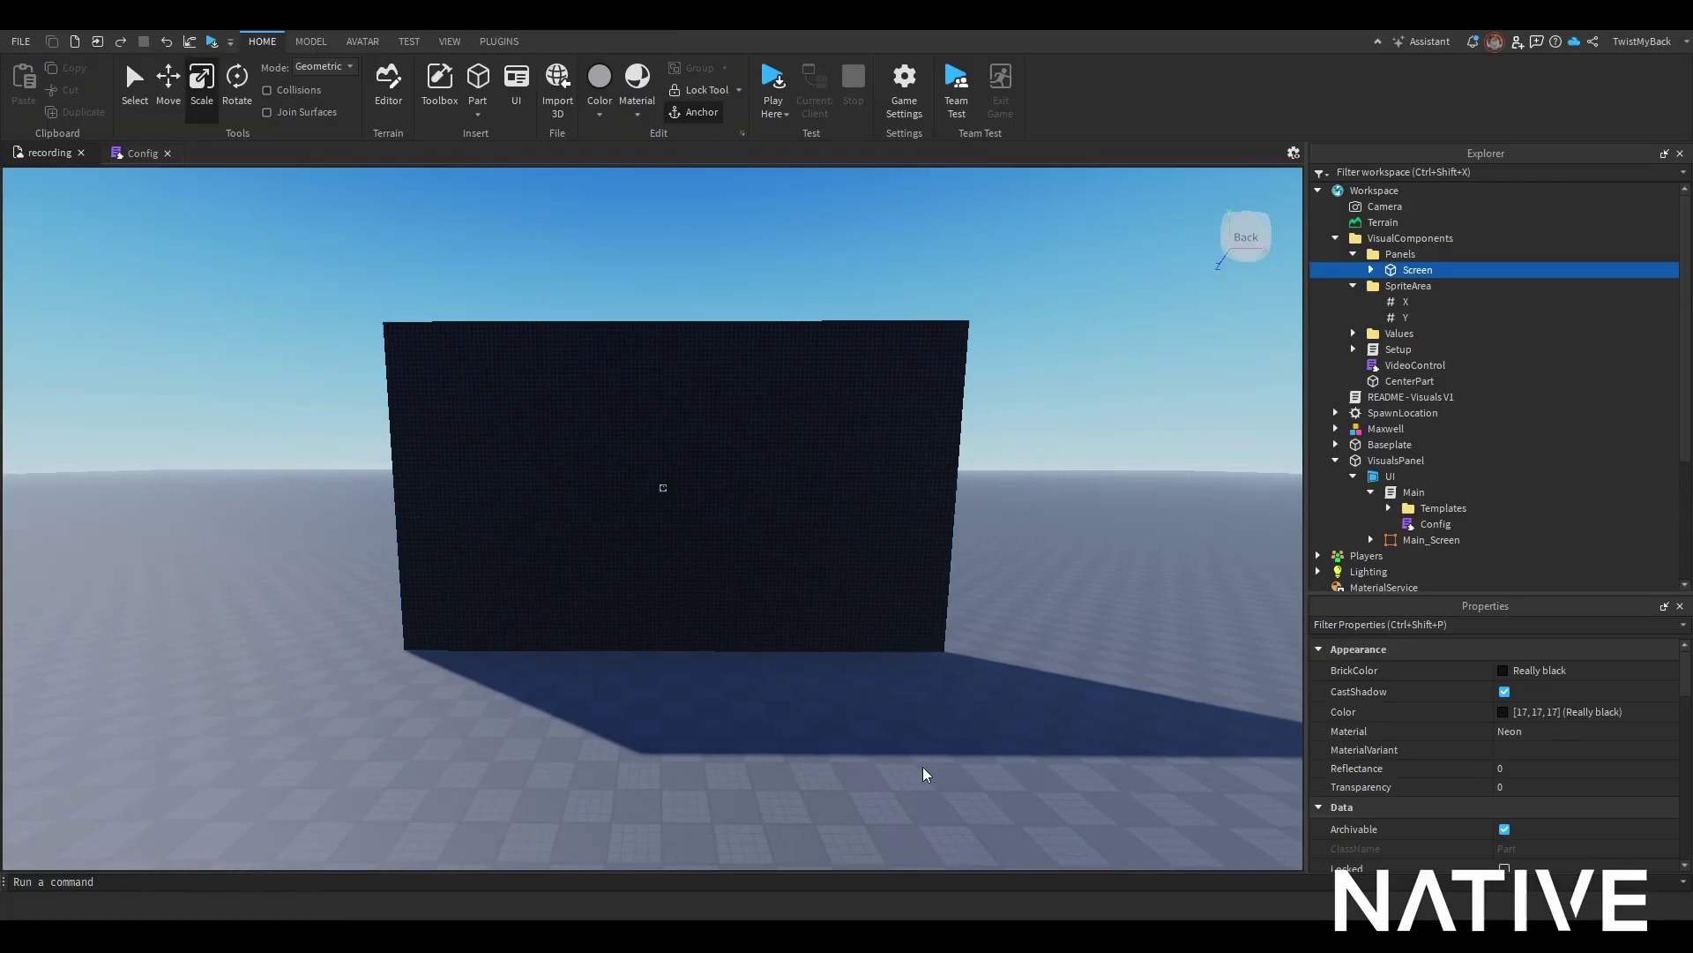
pyautogui.click(772, 87)
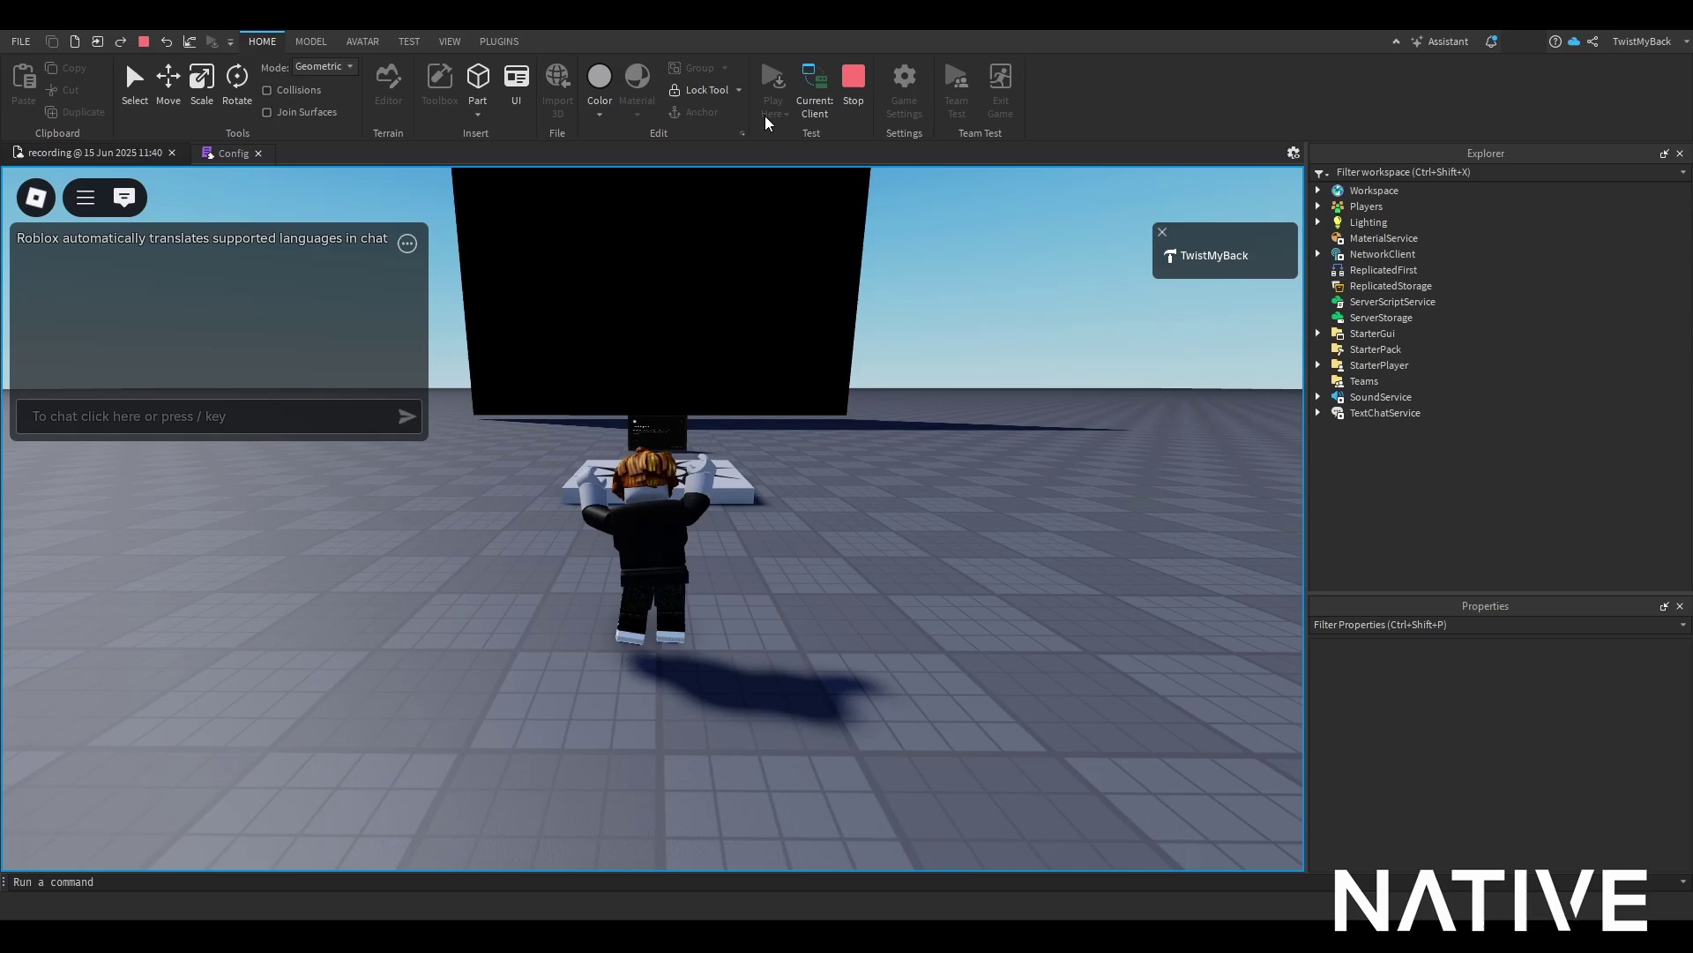
pyautogui.press('w')
pyautogui.press('w')
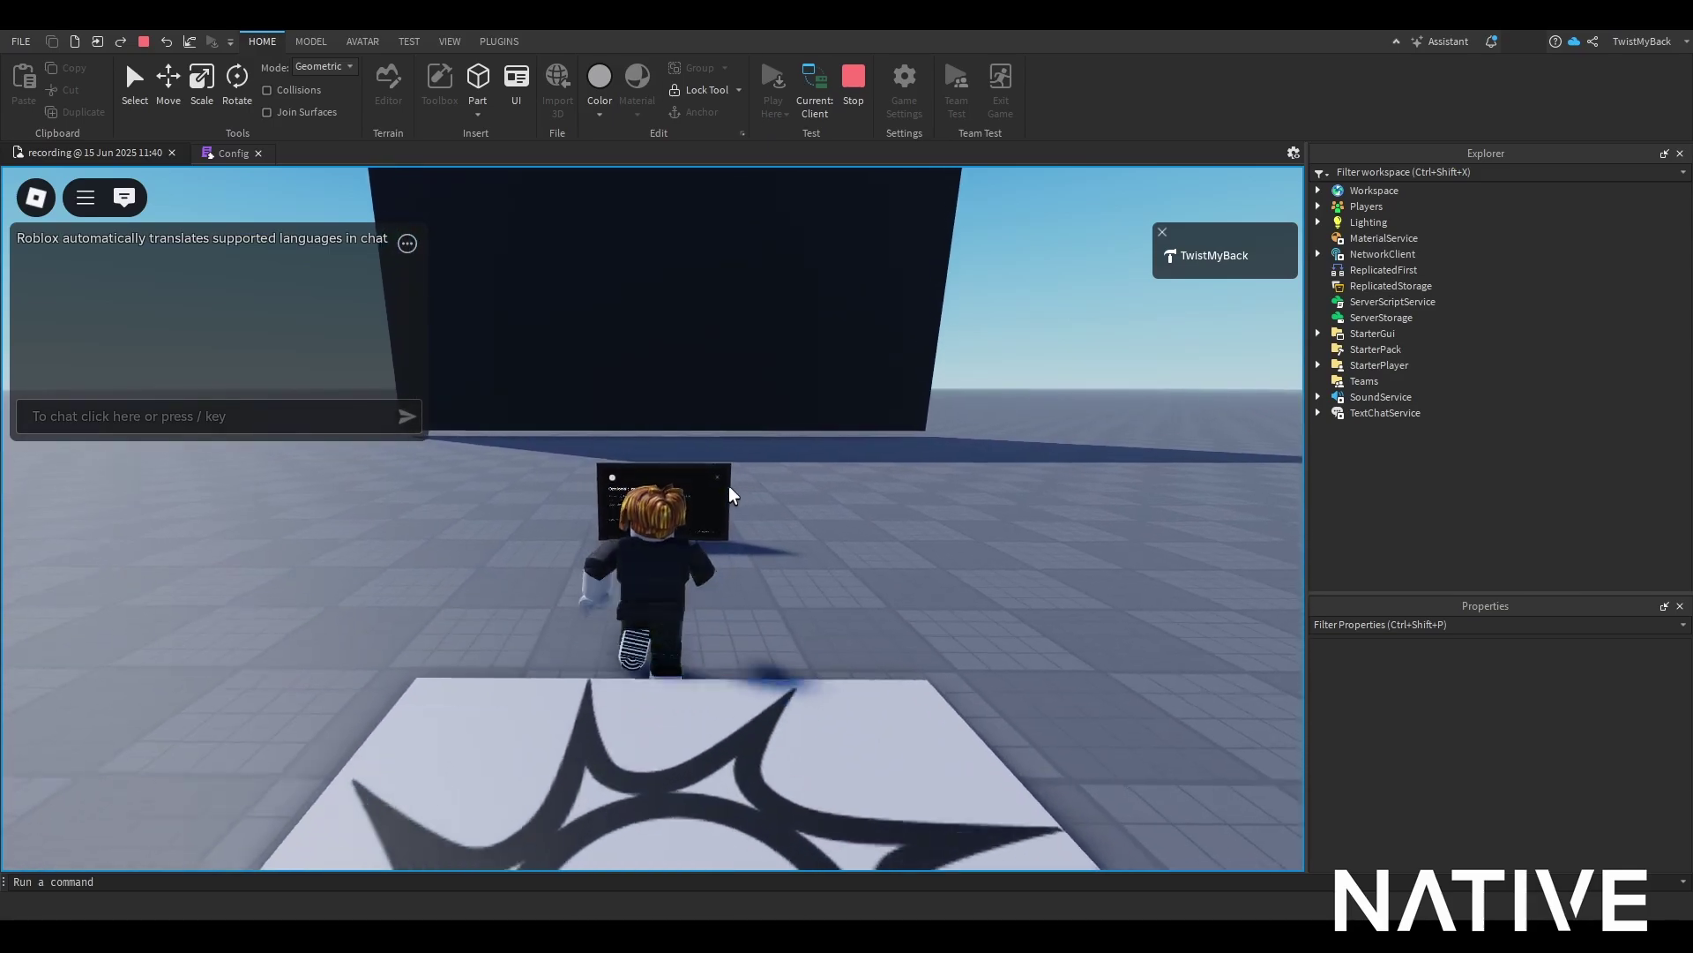
pyautogui.press('w')
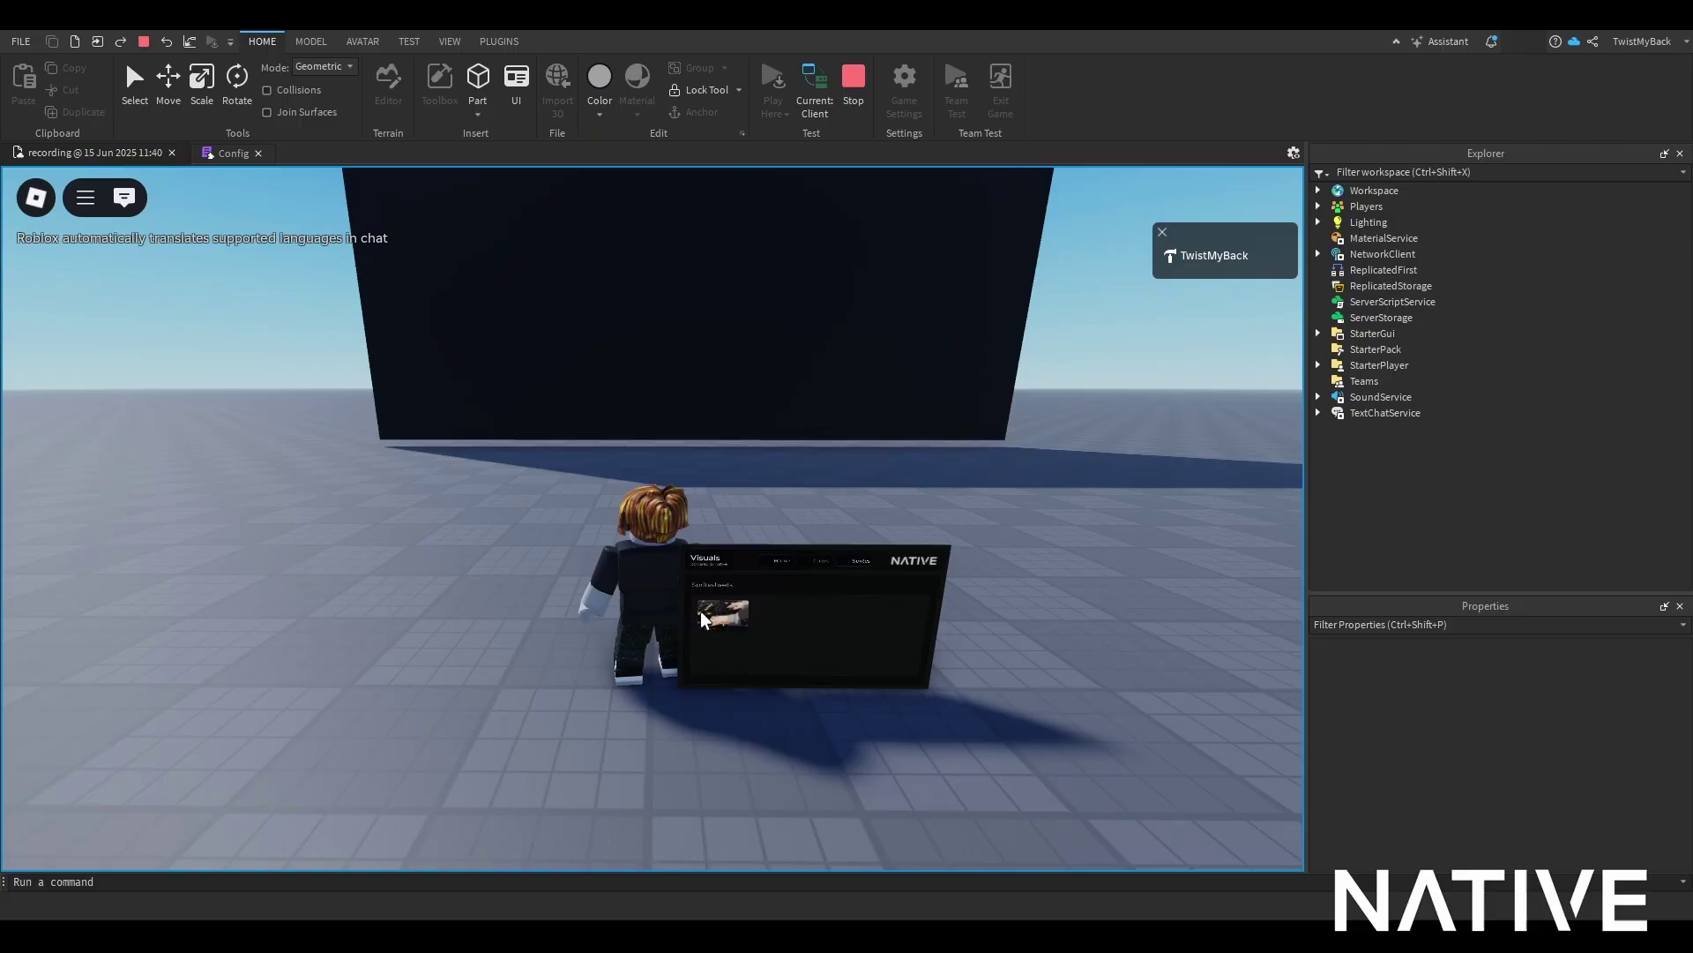
pyautogui.scroll(-5, 691, 445)
pyautogui.scroll(-5, 690, 445)
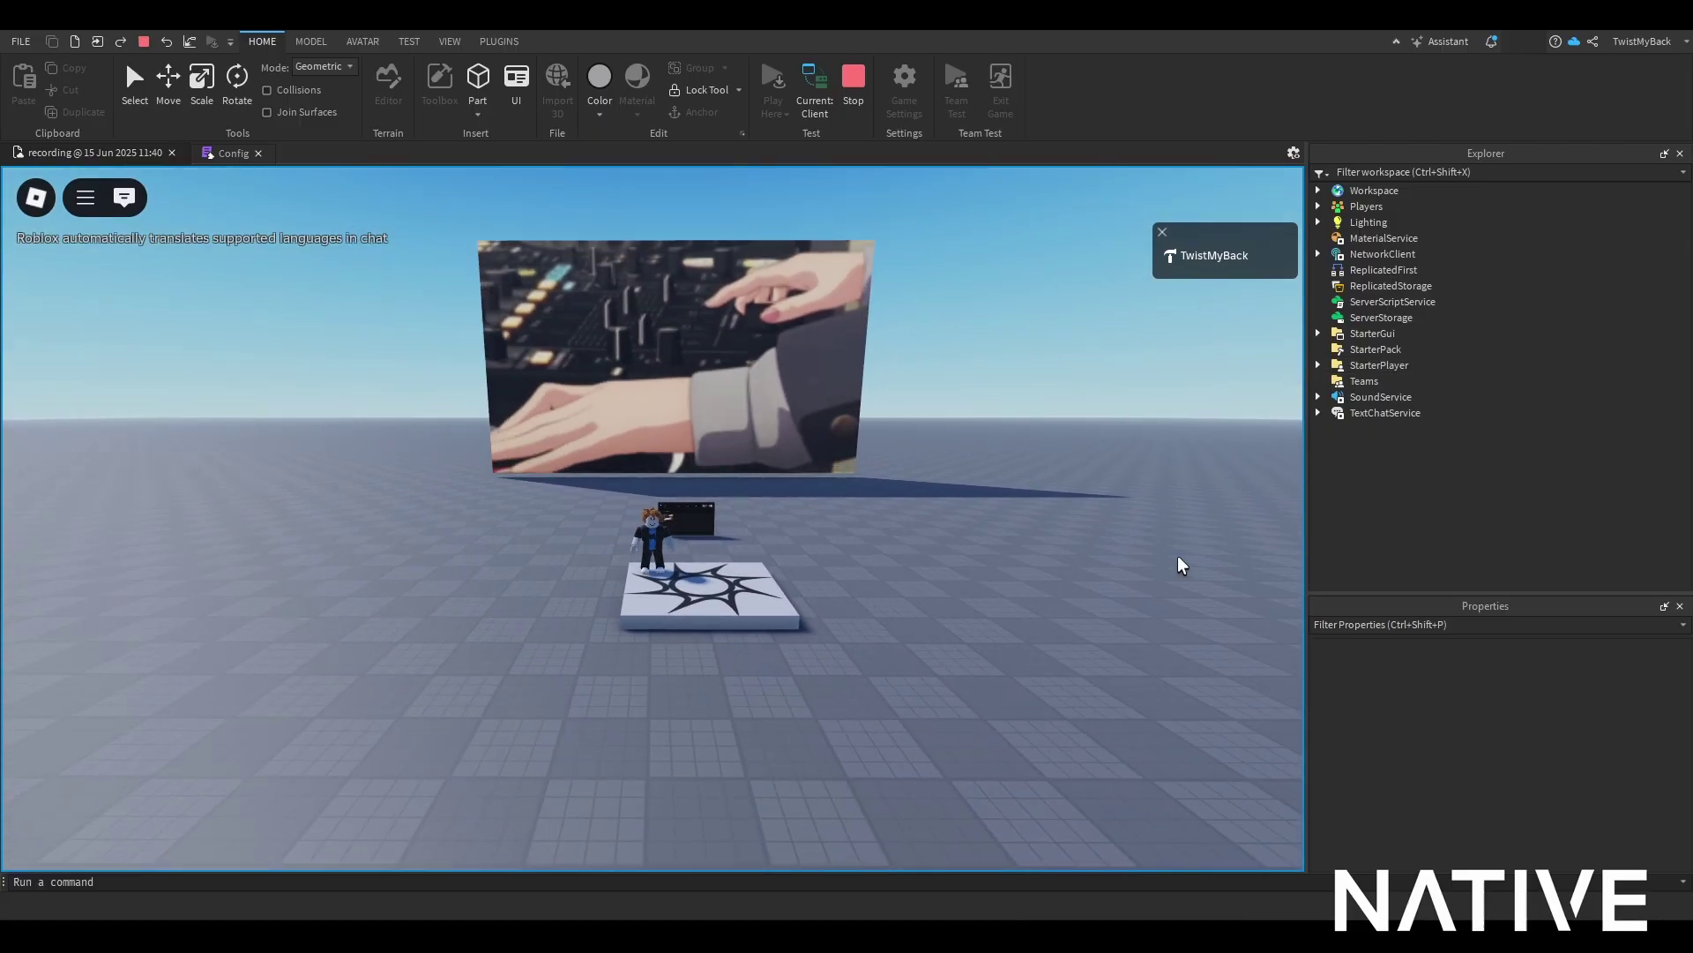
# Step: Stop the play-test and toggle the Setup folder open and closed twice
pyautogui.click(860, 97)
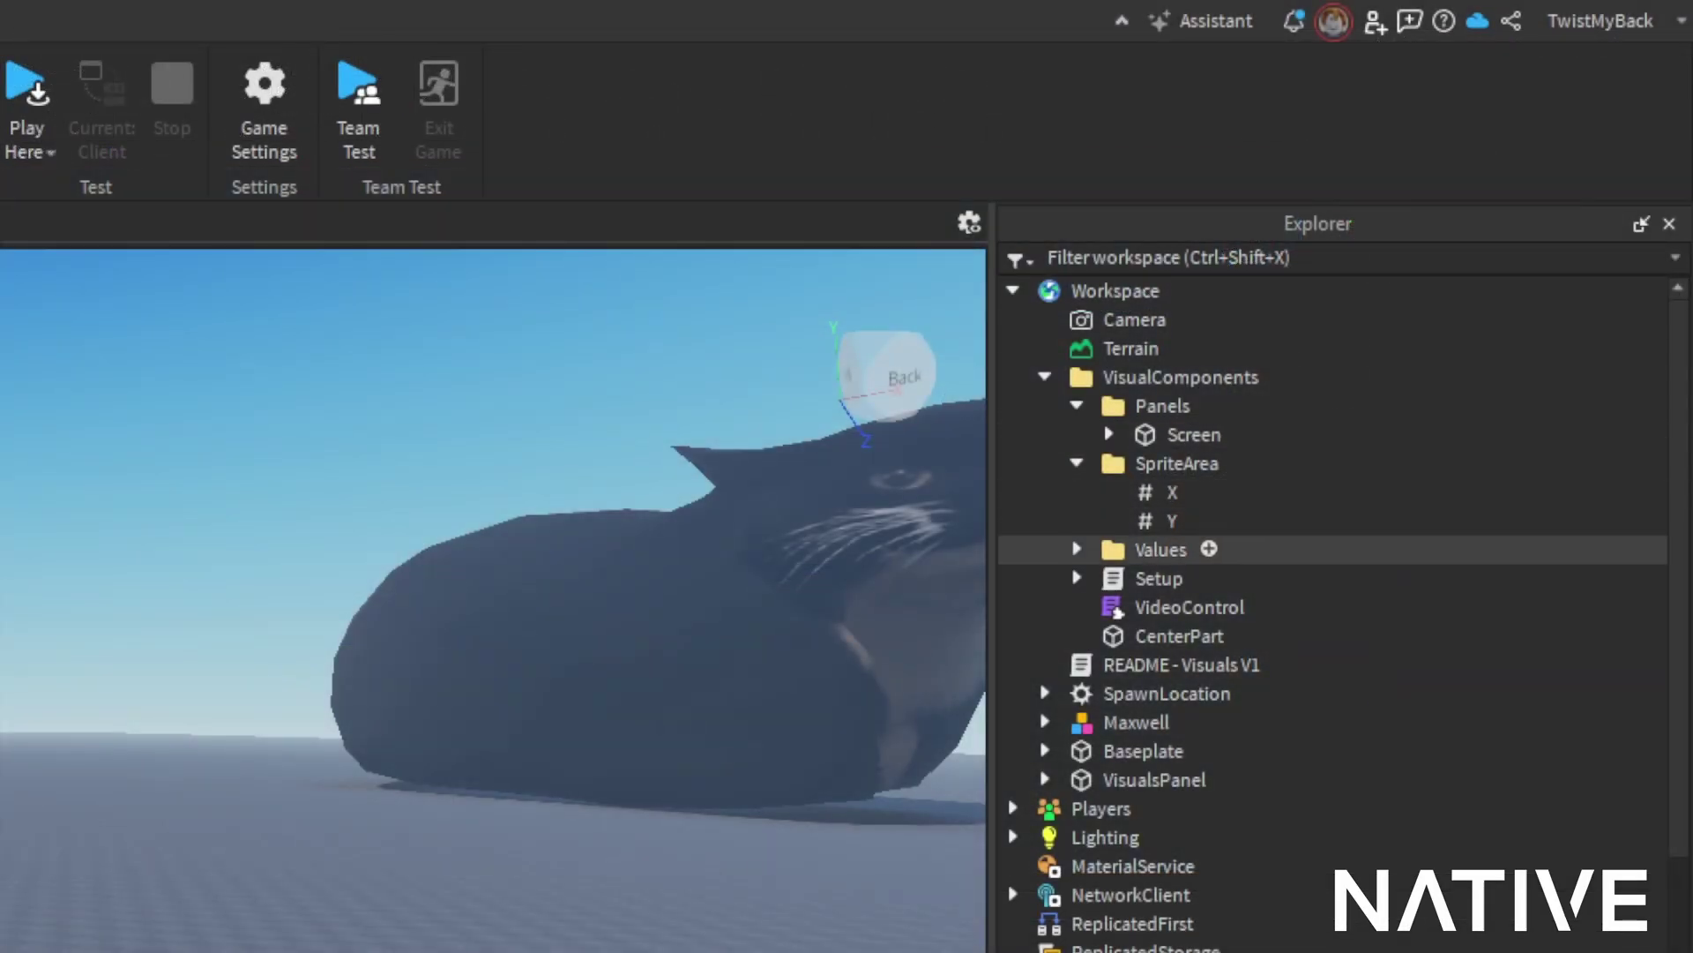
pyautogui.click(1077, 578)
pyautogui.click(1077, 578)
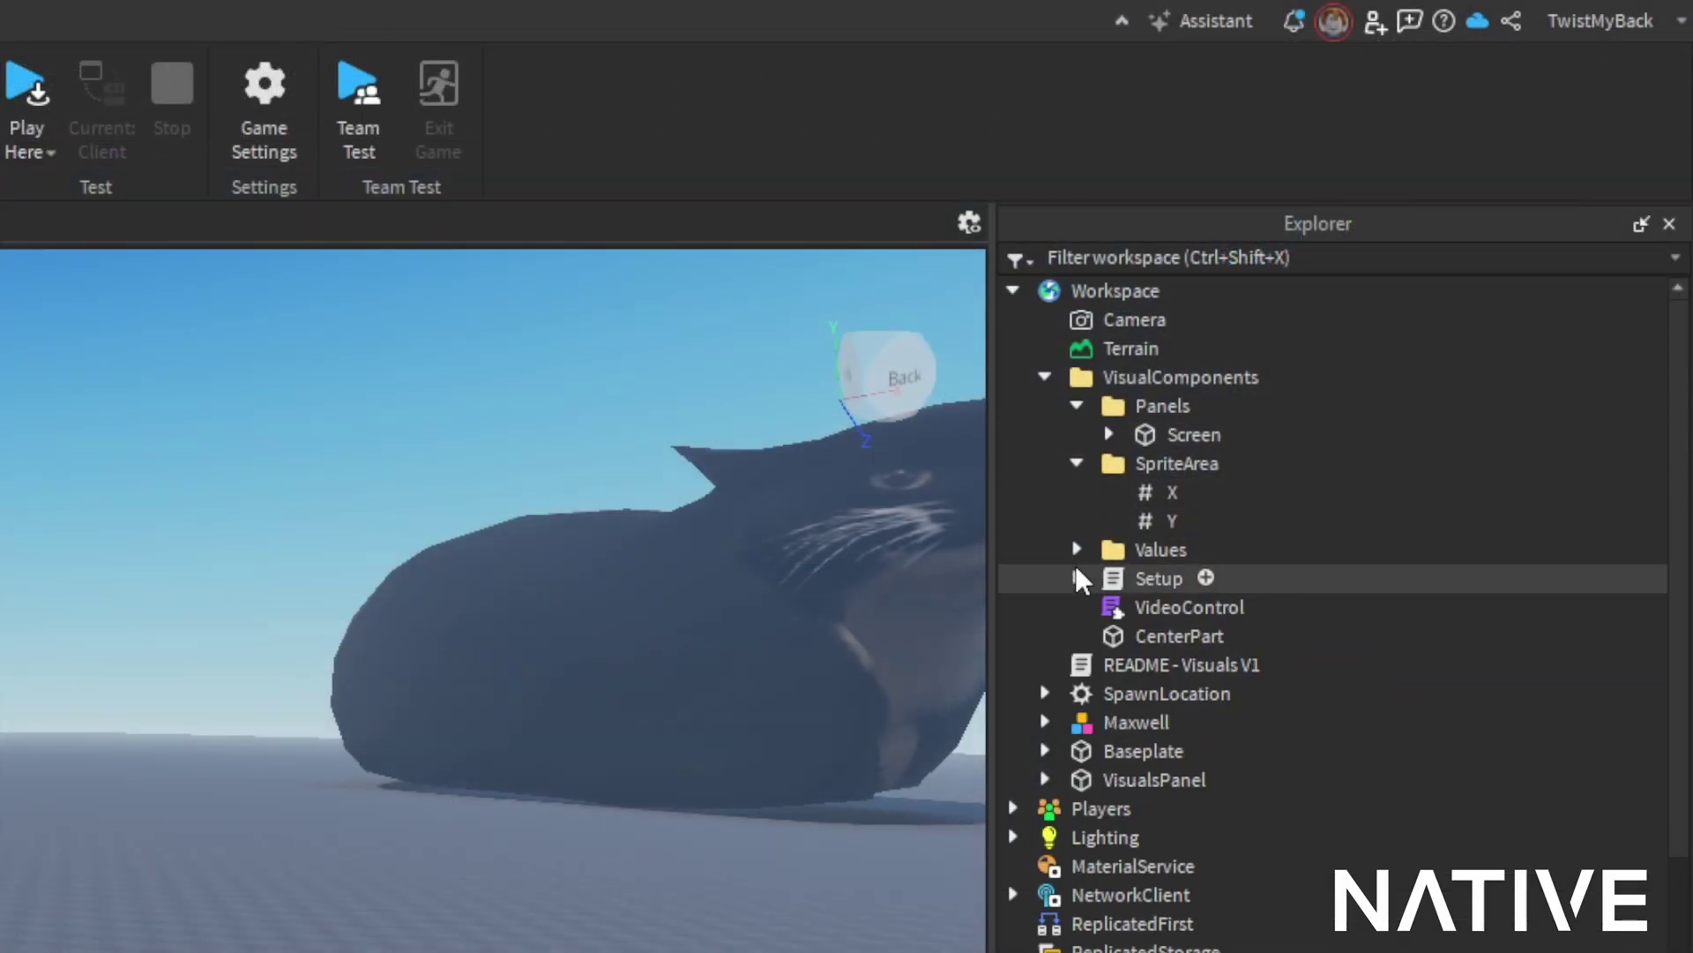
pyautogui.click(1077, 578)
pyautogui.click(1077, 579)
# Step: Open and close the VideoControl script, then select the SpriteArea folder
pyautogui.doubleClick(1146, 607)
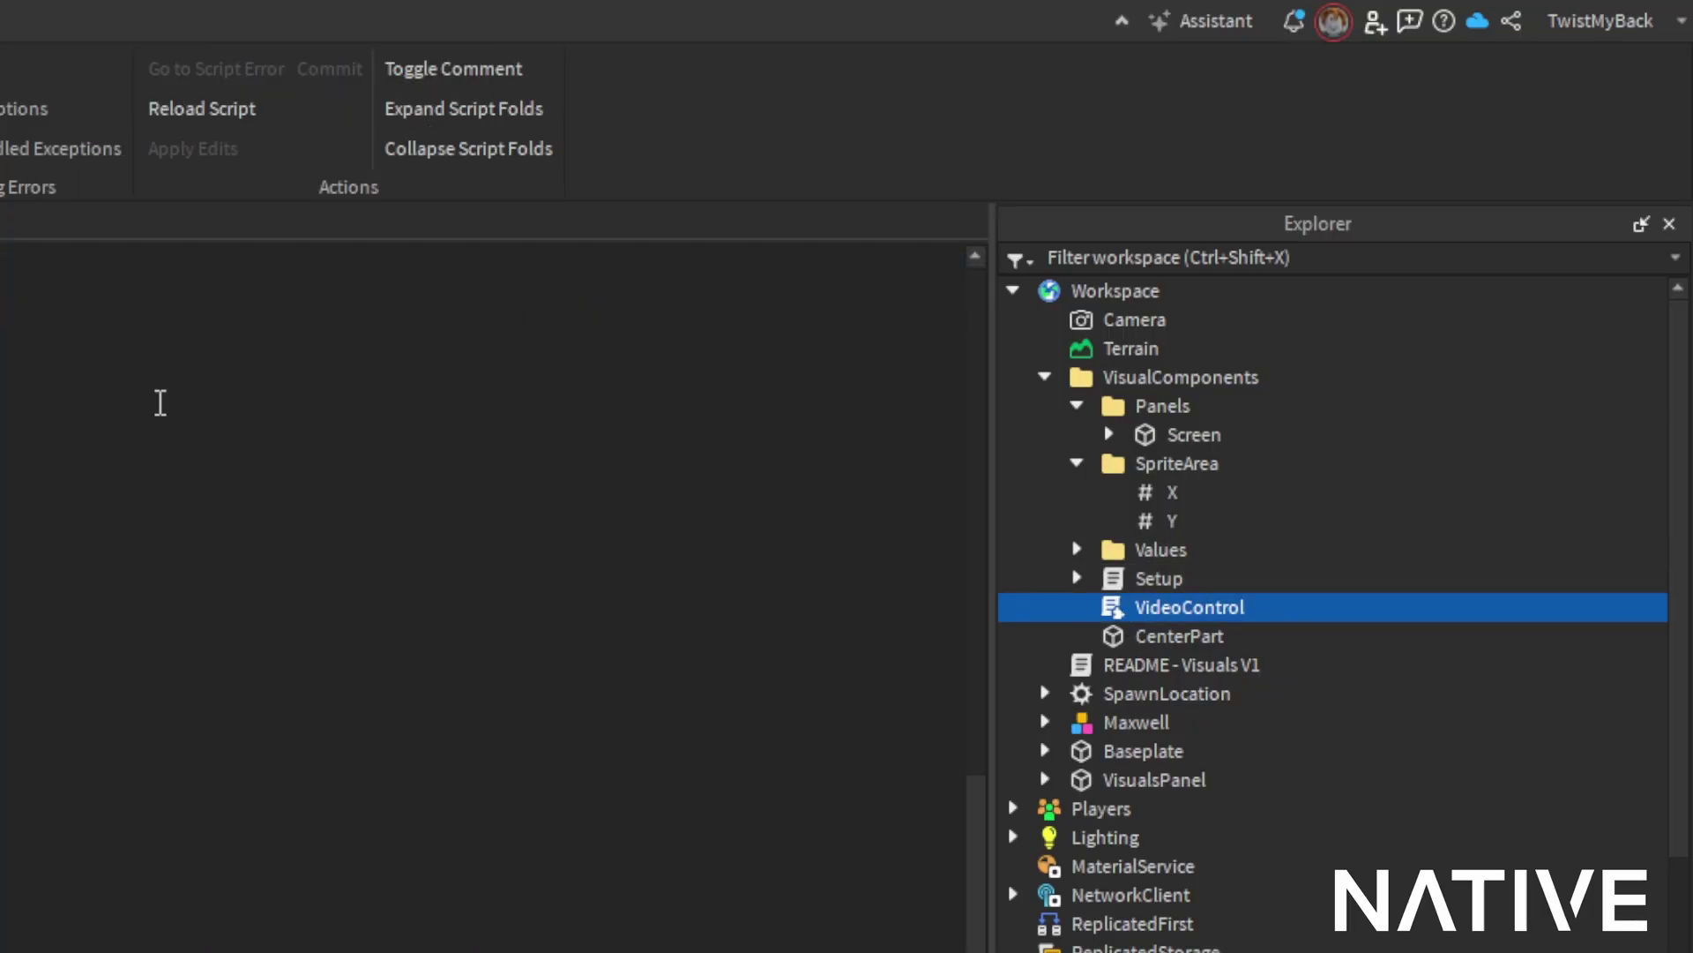
pyautogui.hotkey('ctrl', 'w')
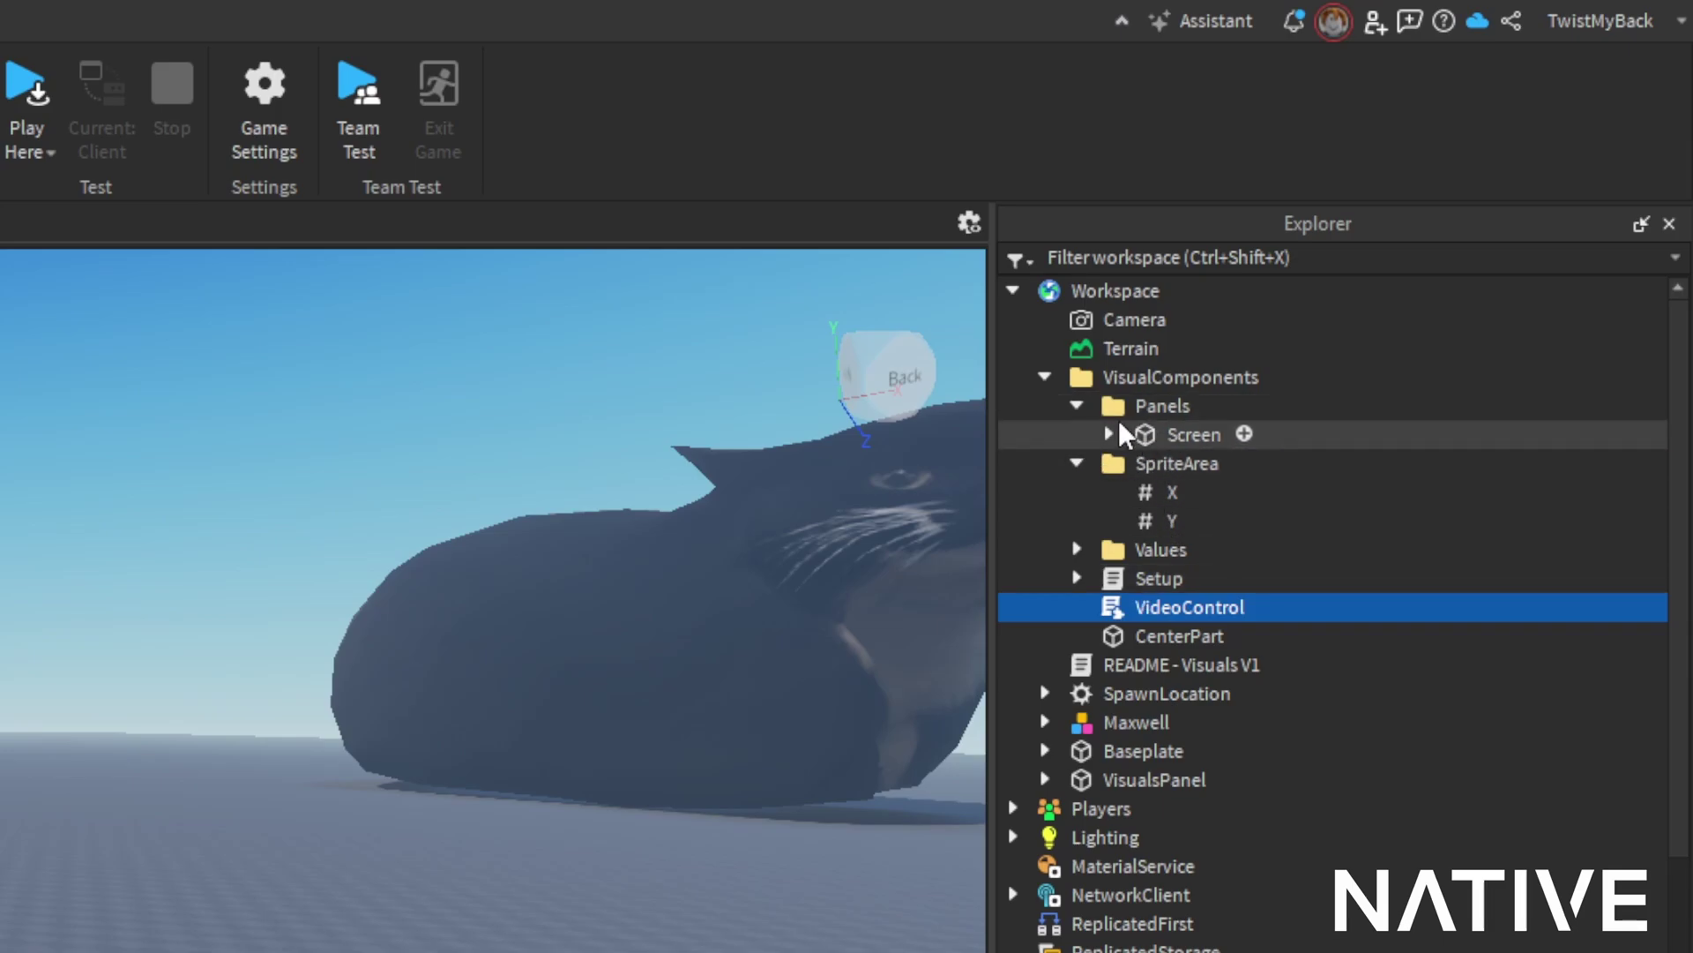
pyautogui.click(1137, 472)
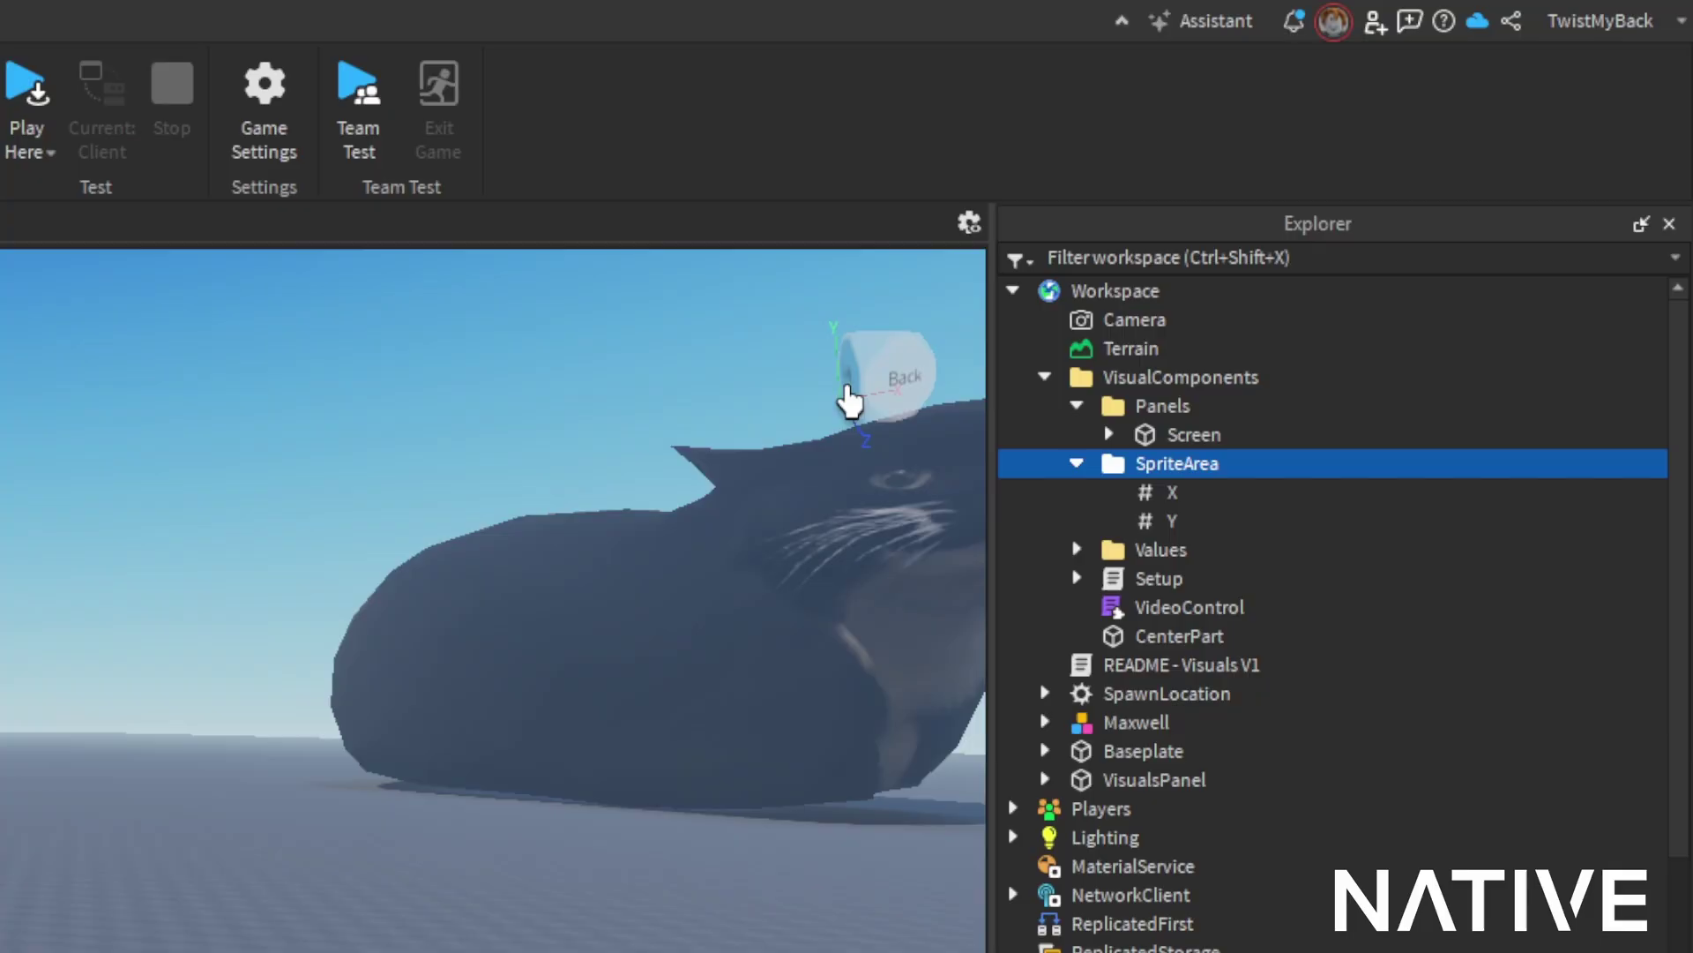
# Step: Clear the selection and orbit the view to face the front, tilted toward the ground
pyautogui.press('d')
pyautogui.moveTo(759, 501); pyautogui.dragTo(758, 501, button='right')
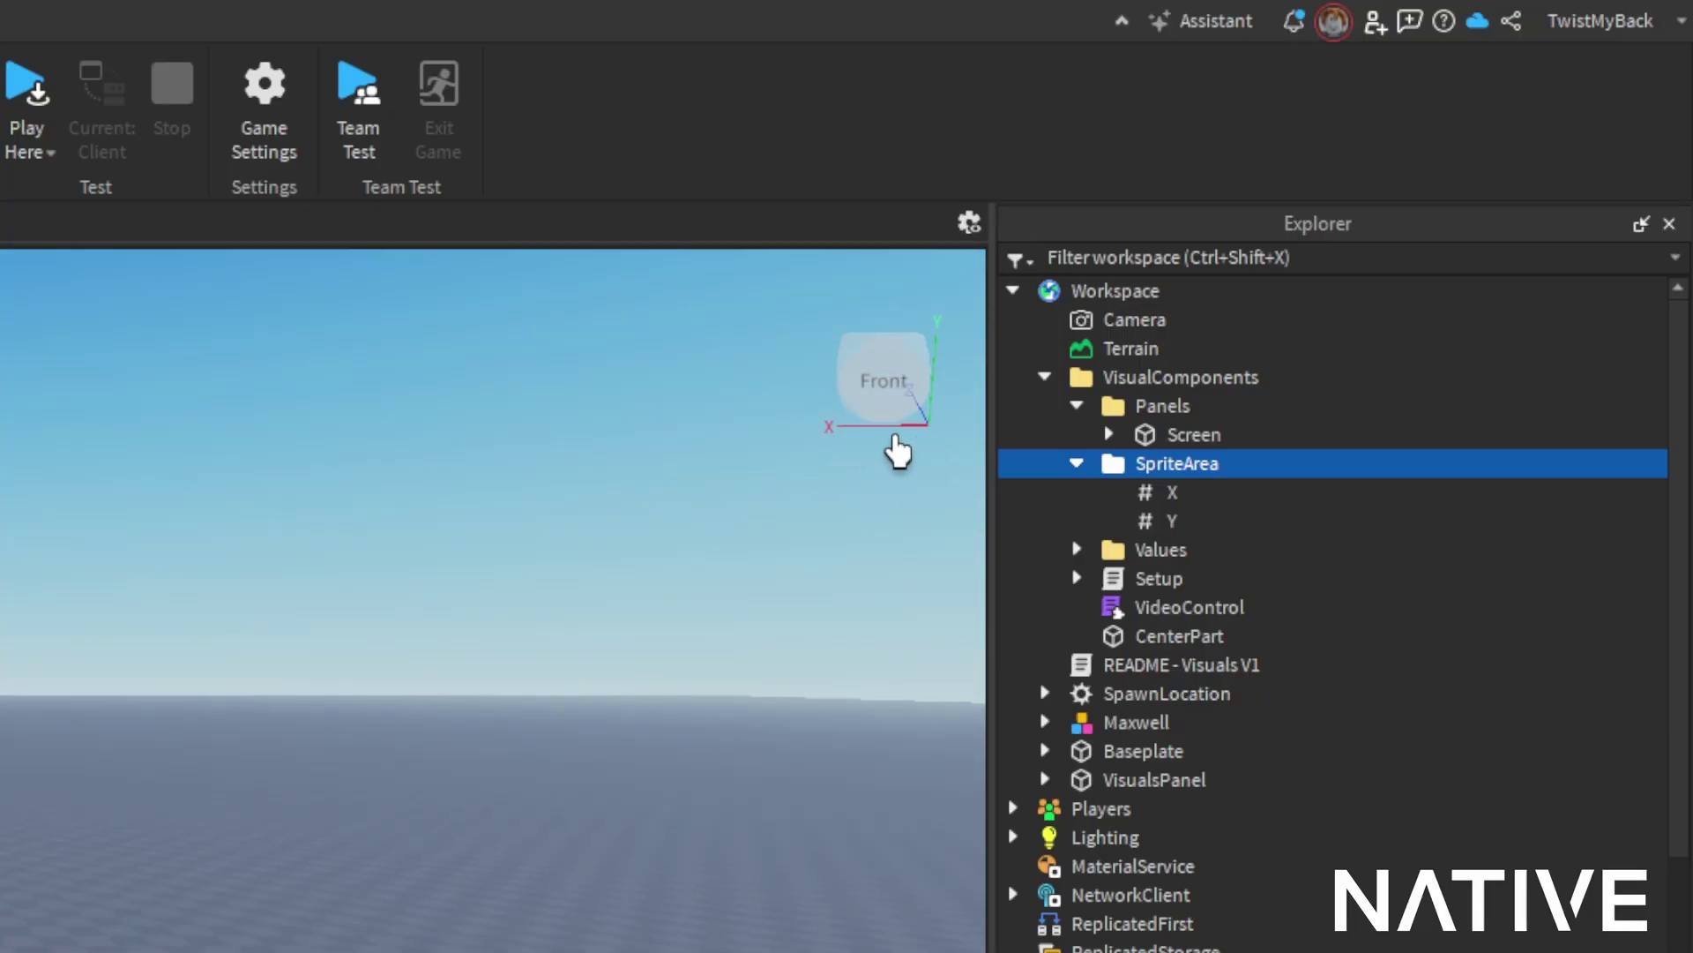
pyautogui.click(514, 586)
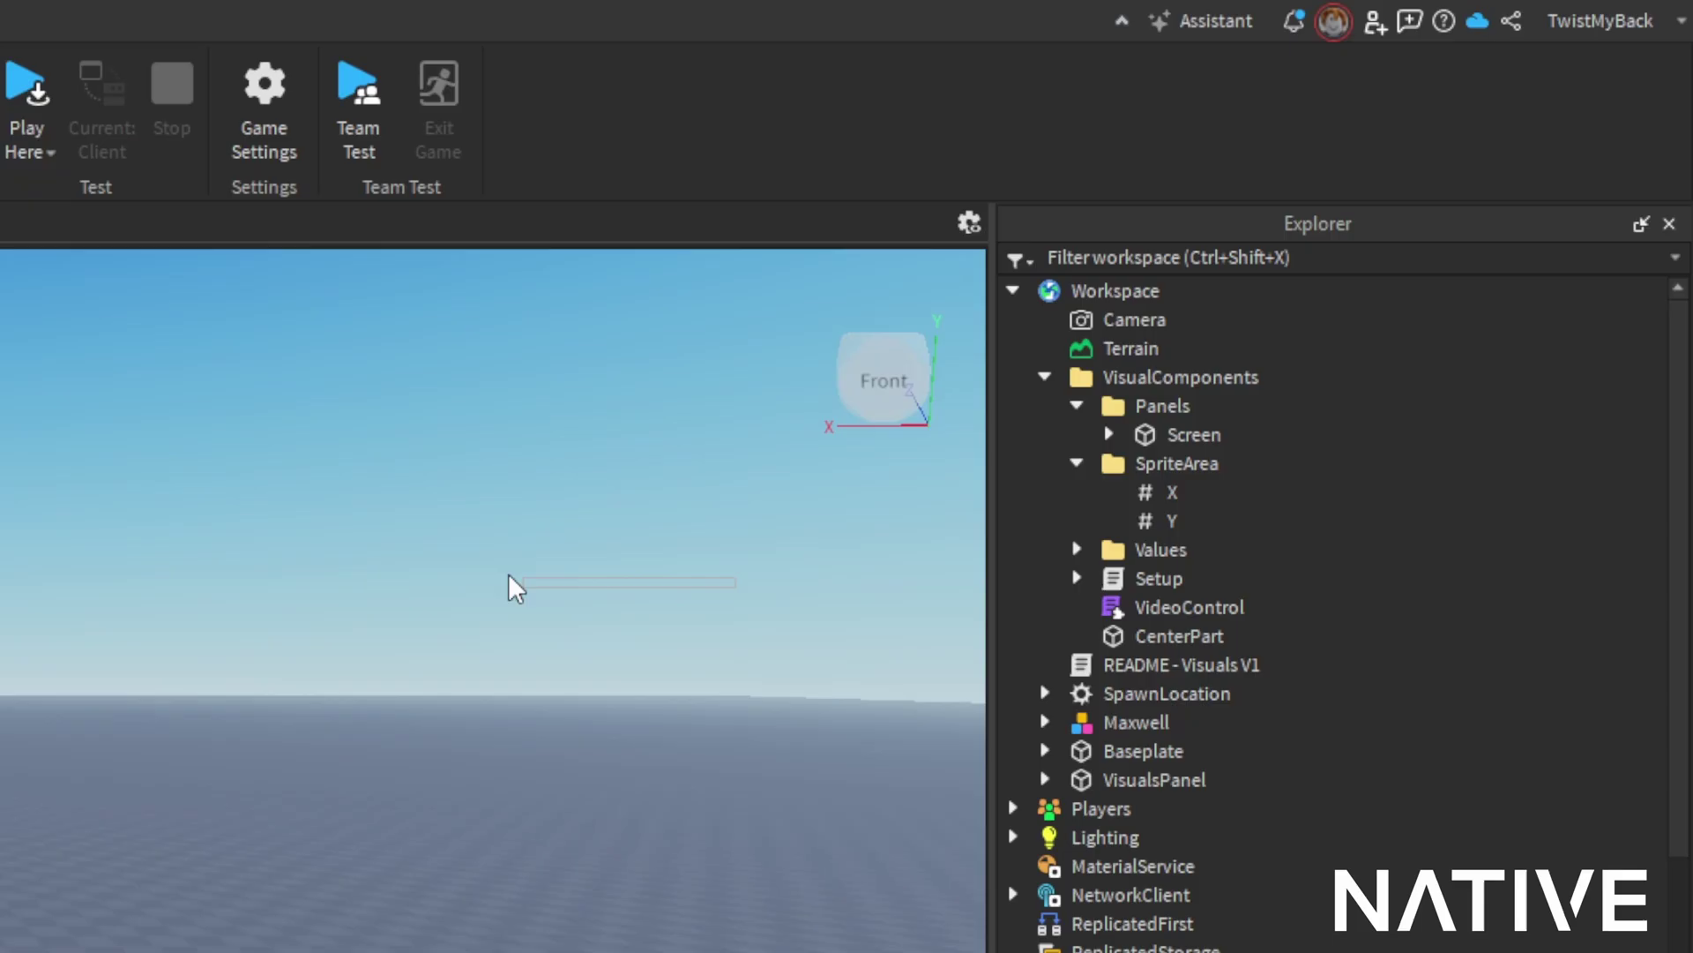
pyautogui.moveTo(411, 603); pyautogui.dragTo(722, 726, button='right')
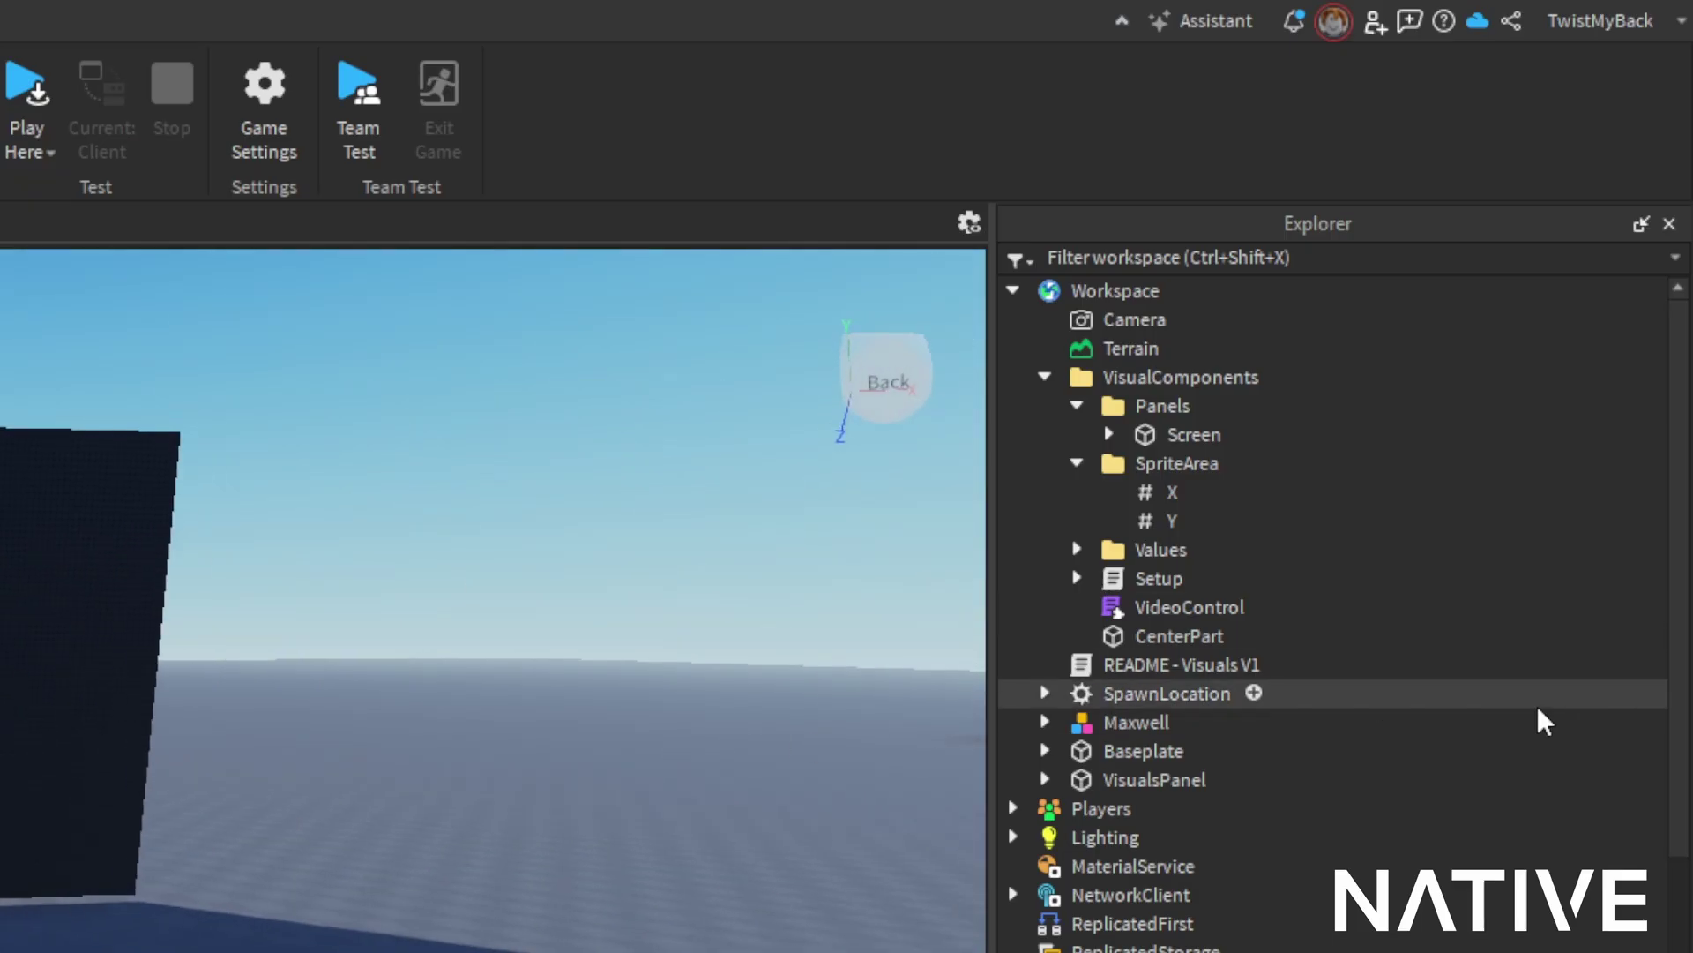
pyautogui.scroll(-1, 1071, 716)
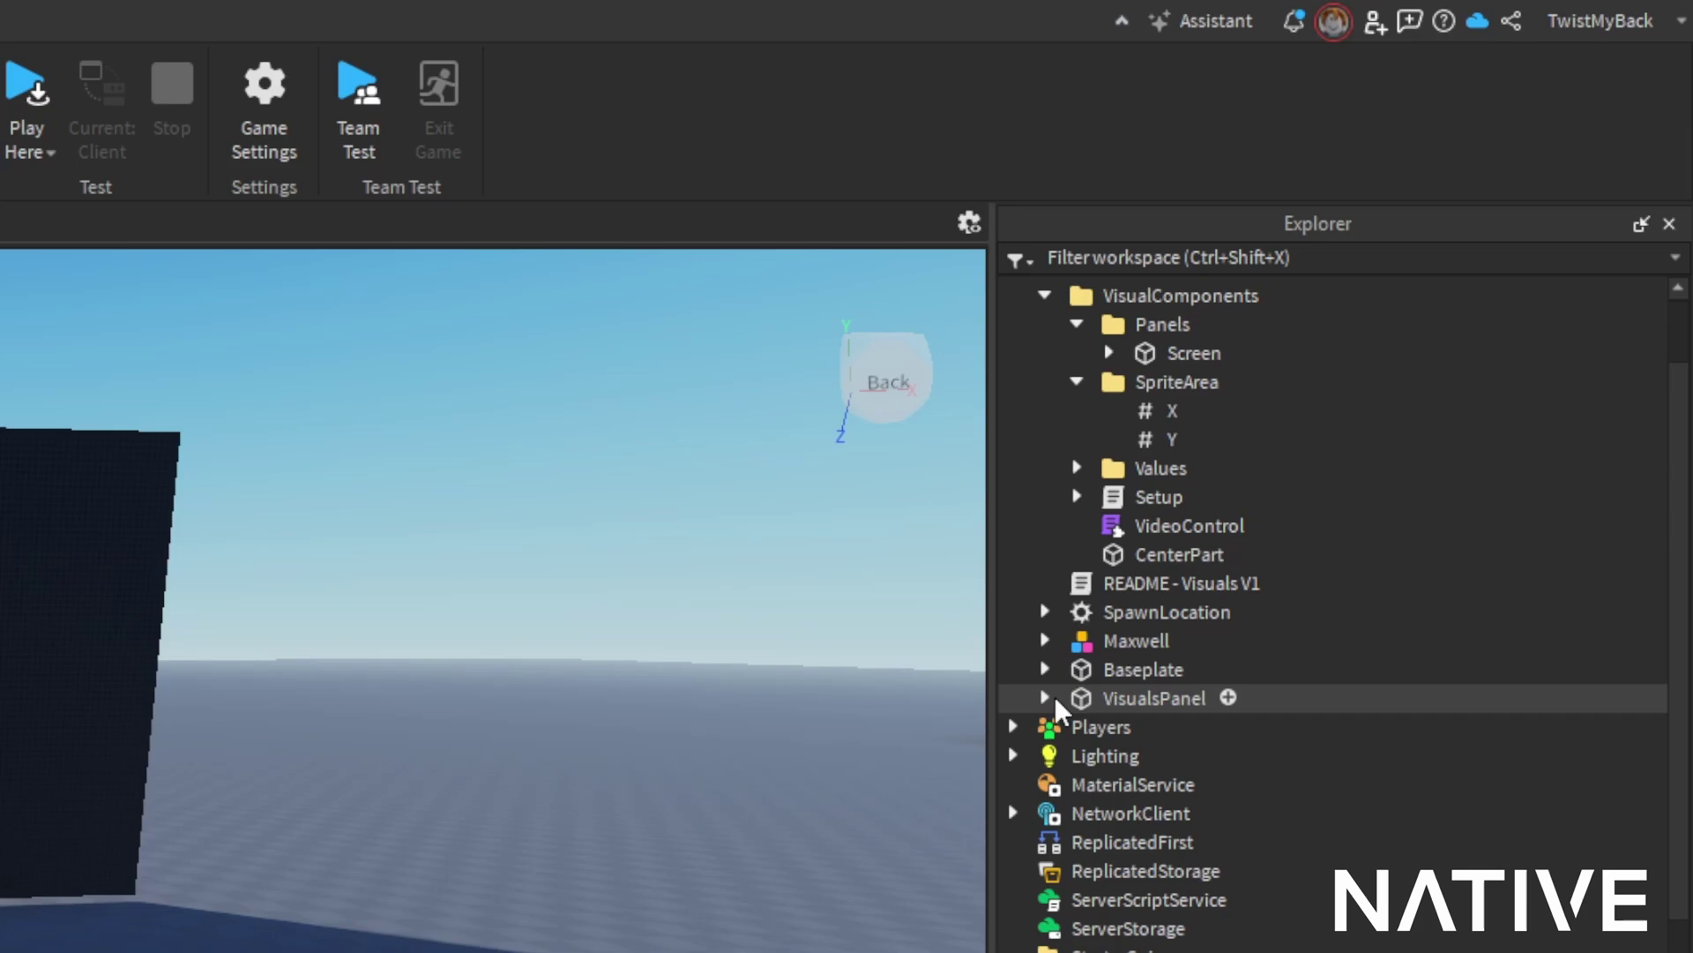
# Step: Expand VisualsPanel > UI > Main in Explorer and open the Config script
pyautogui.click(1044, 698)
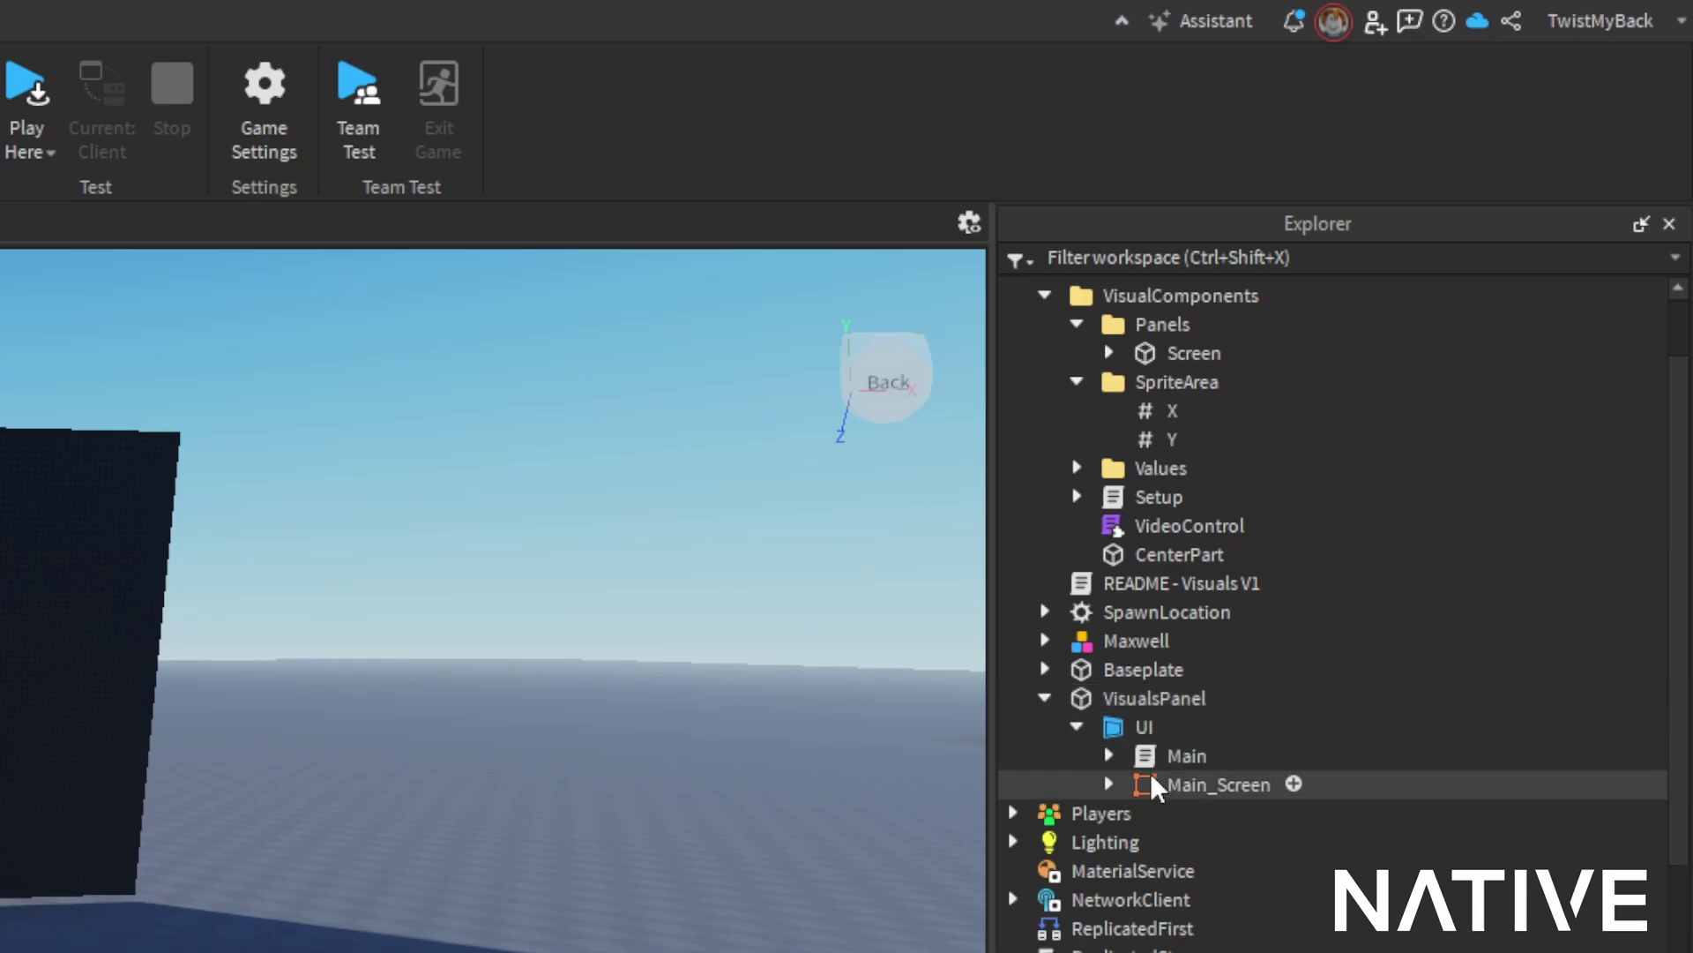
pyautogui.click(1109, 755)
pyautogui.scroll(-1, 1252, 790)
pyautogui.doubleClick(1226, 737)
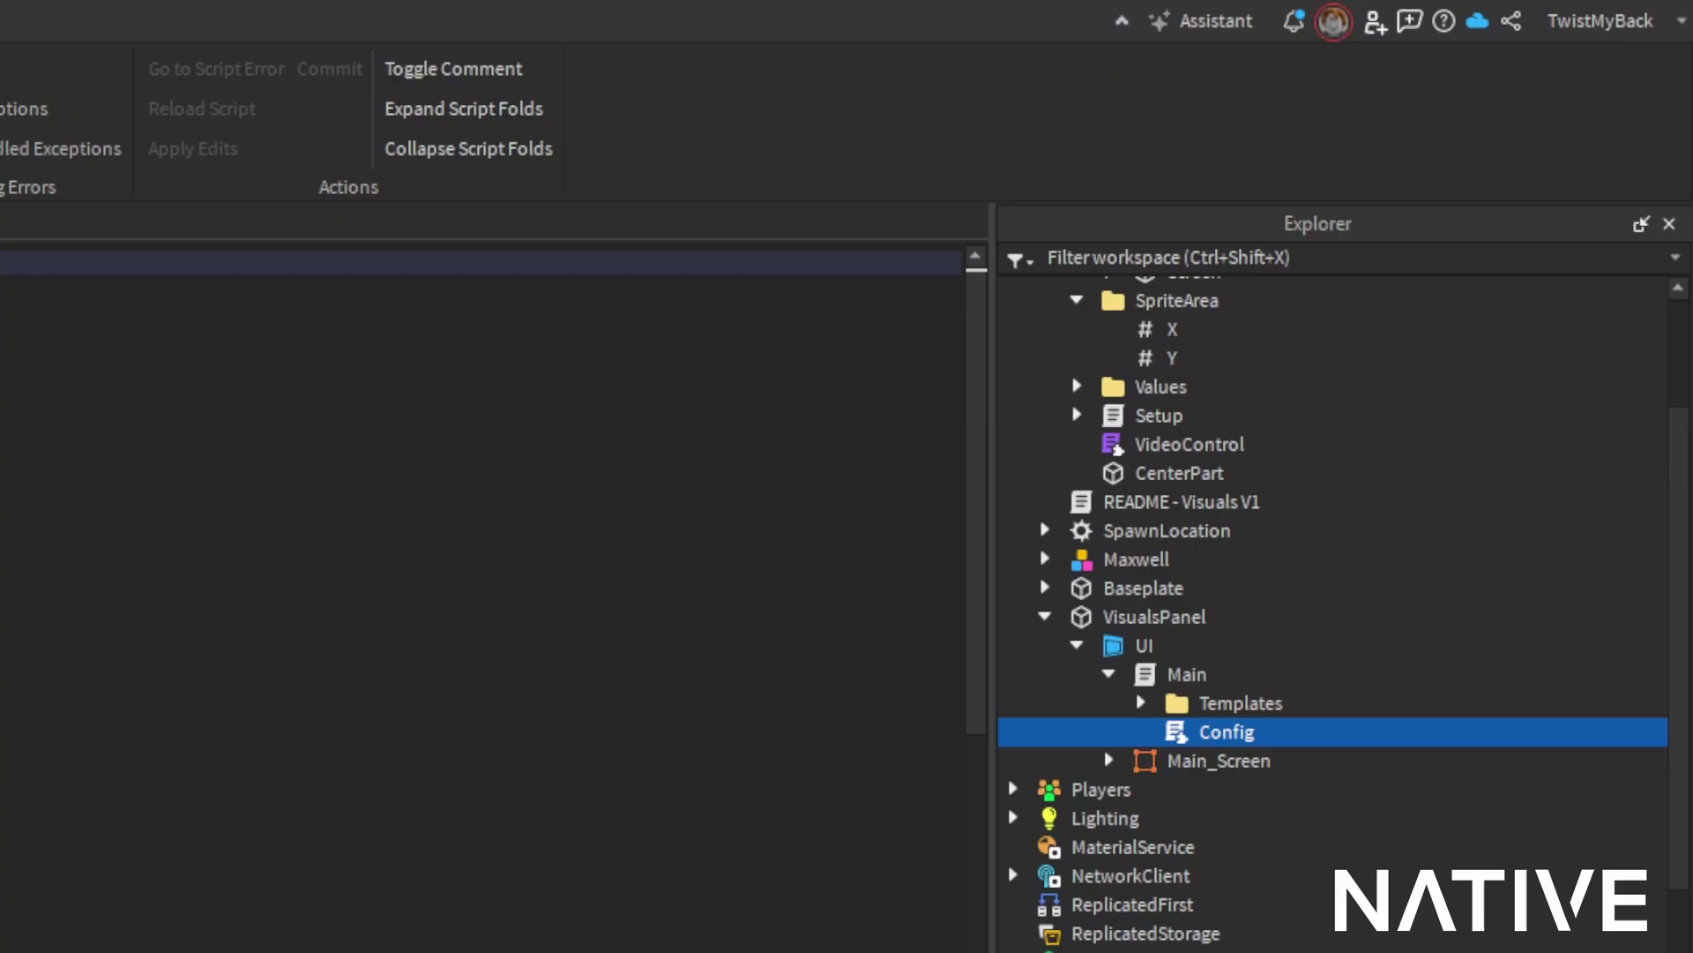
# Step: Find the 'test' sprite sheet entry (fps 11, 11 frames, 1080×3200) on lines 70–82
pyautogui.scroll(-7, 529, 573)
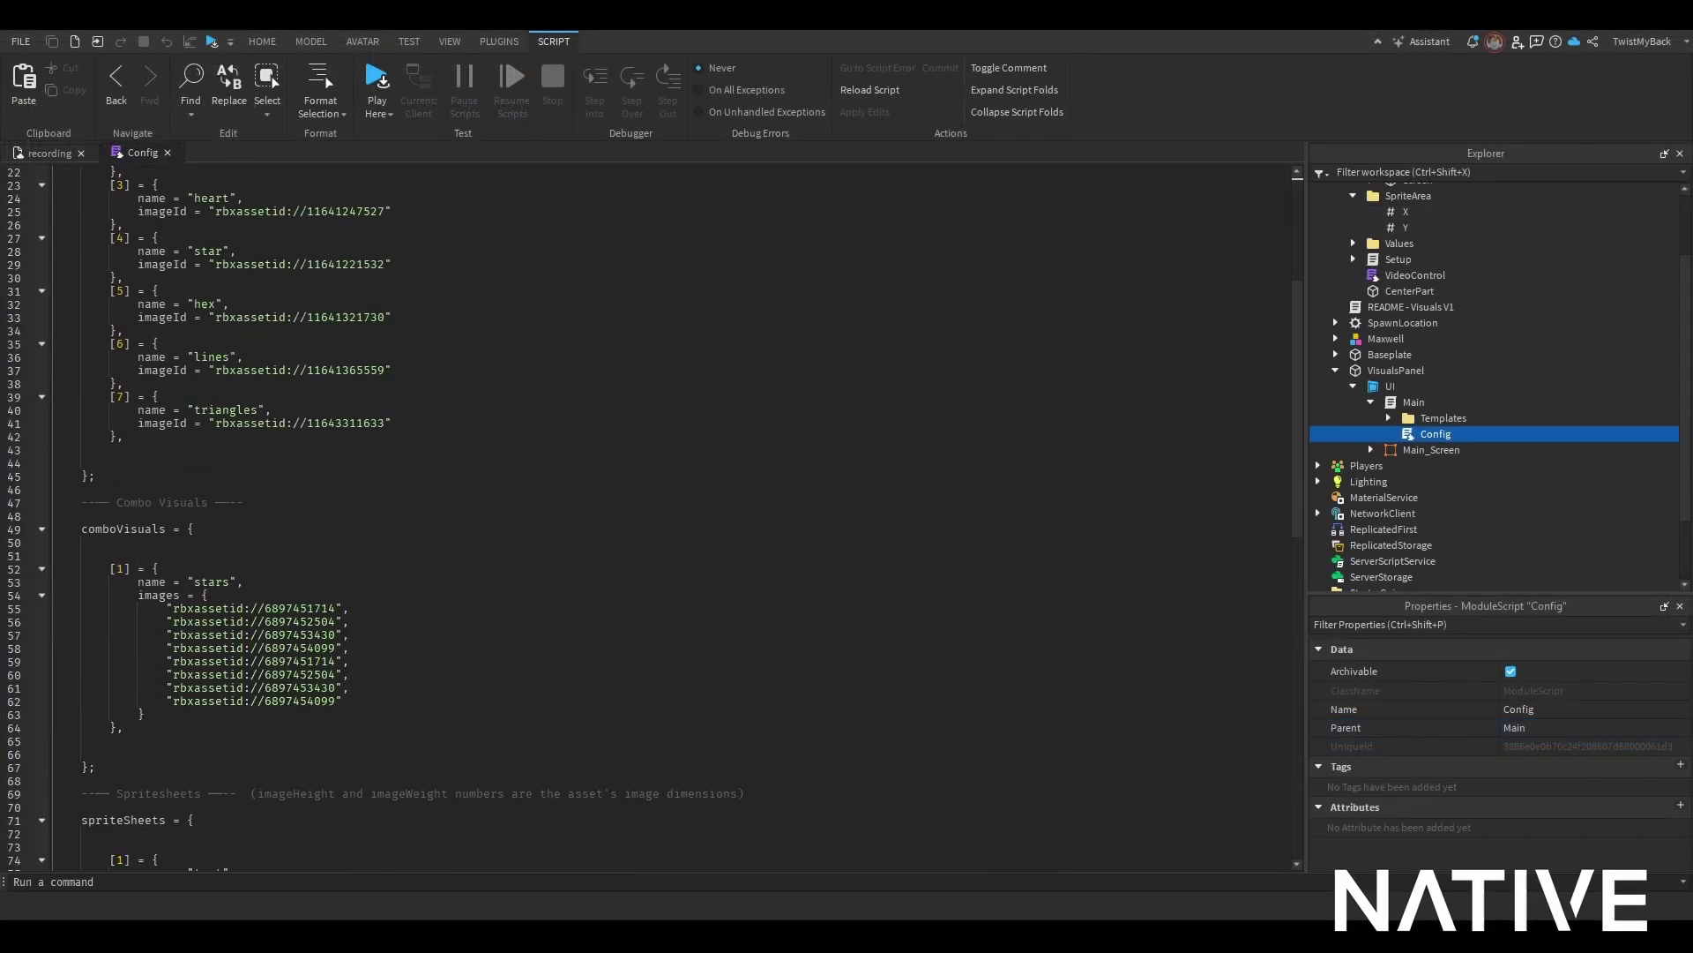
pyautogui.scroll(-5, 648, 508)
pyautogui.scroll(12, 648, 508)
pyautogui.scroll(-8, 648, 508)
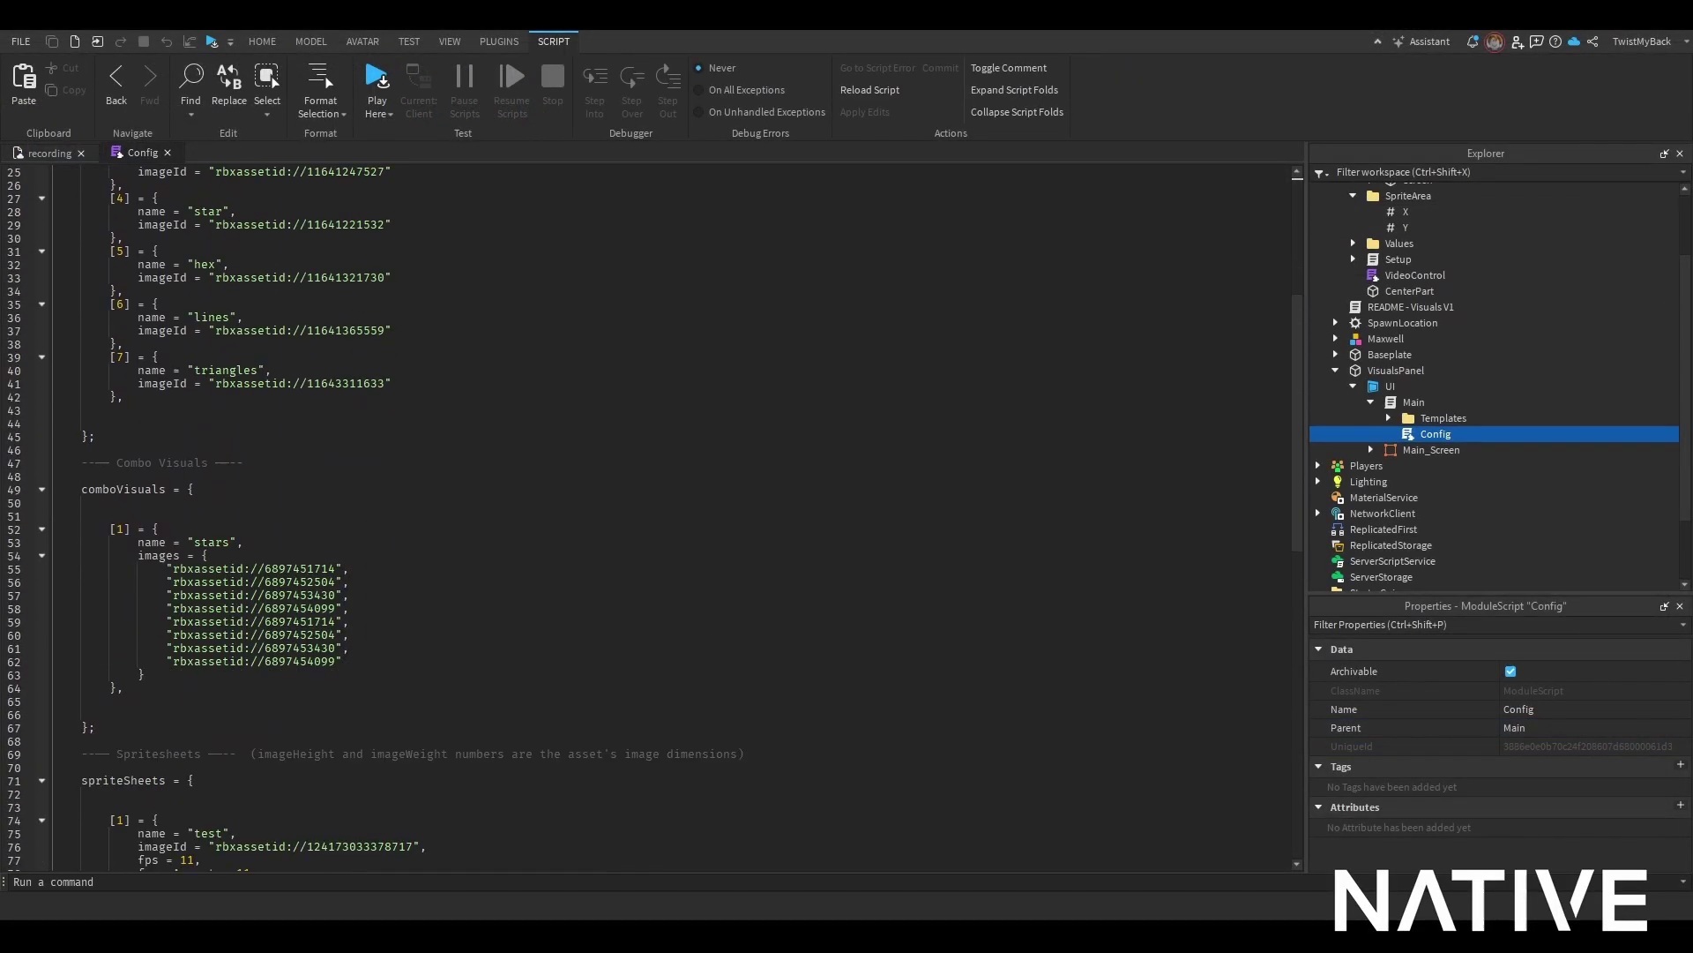
pyautogui.scroll(-7, 648, 508)
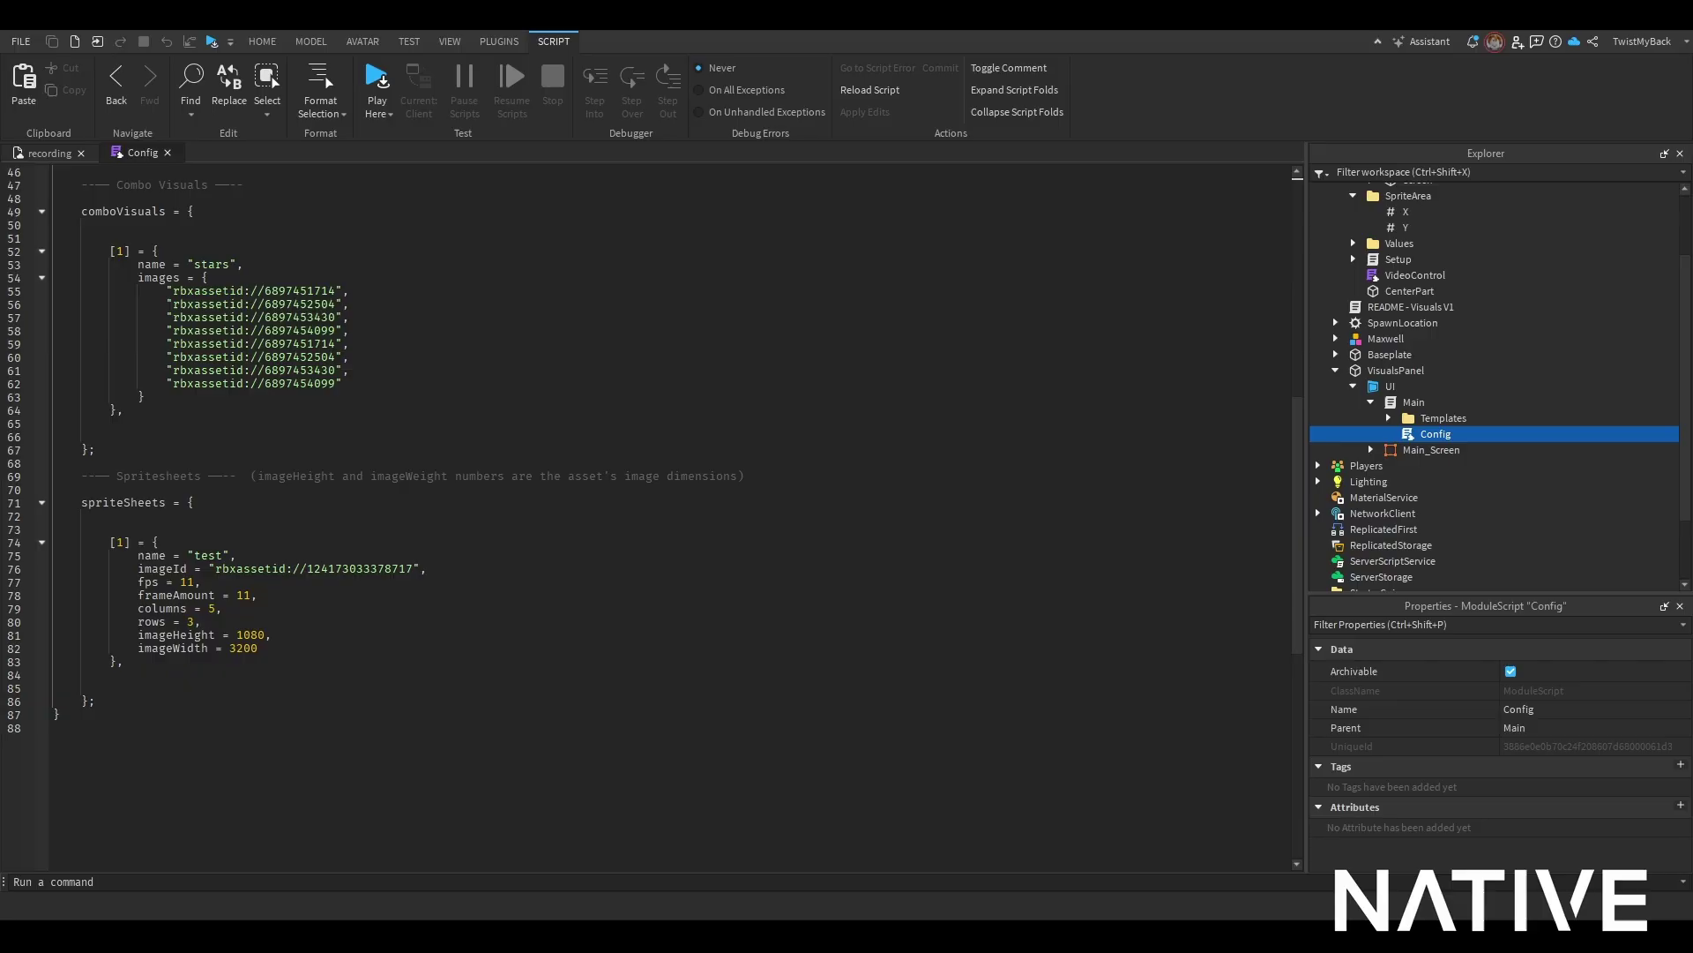
pyautogui.moveTo(331, 490); pyautogui.dragTo(330, 650)
pyautogui.click(331, 650)
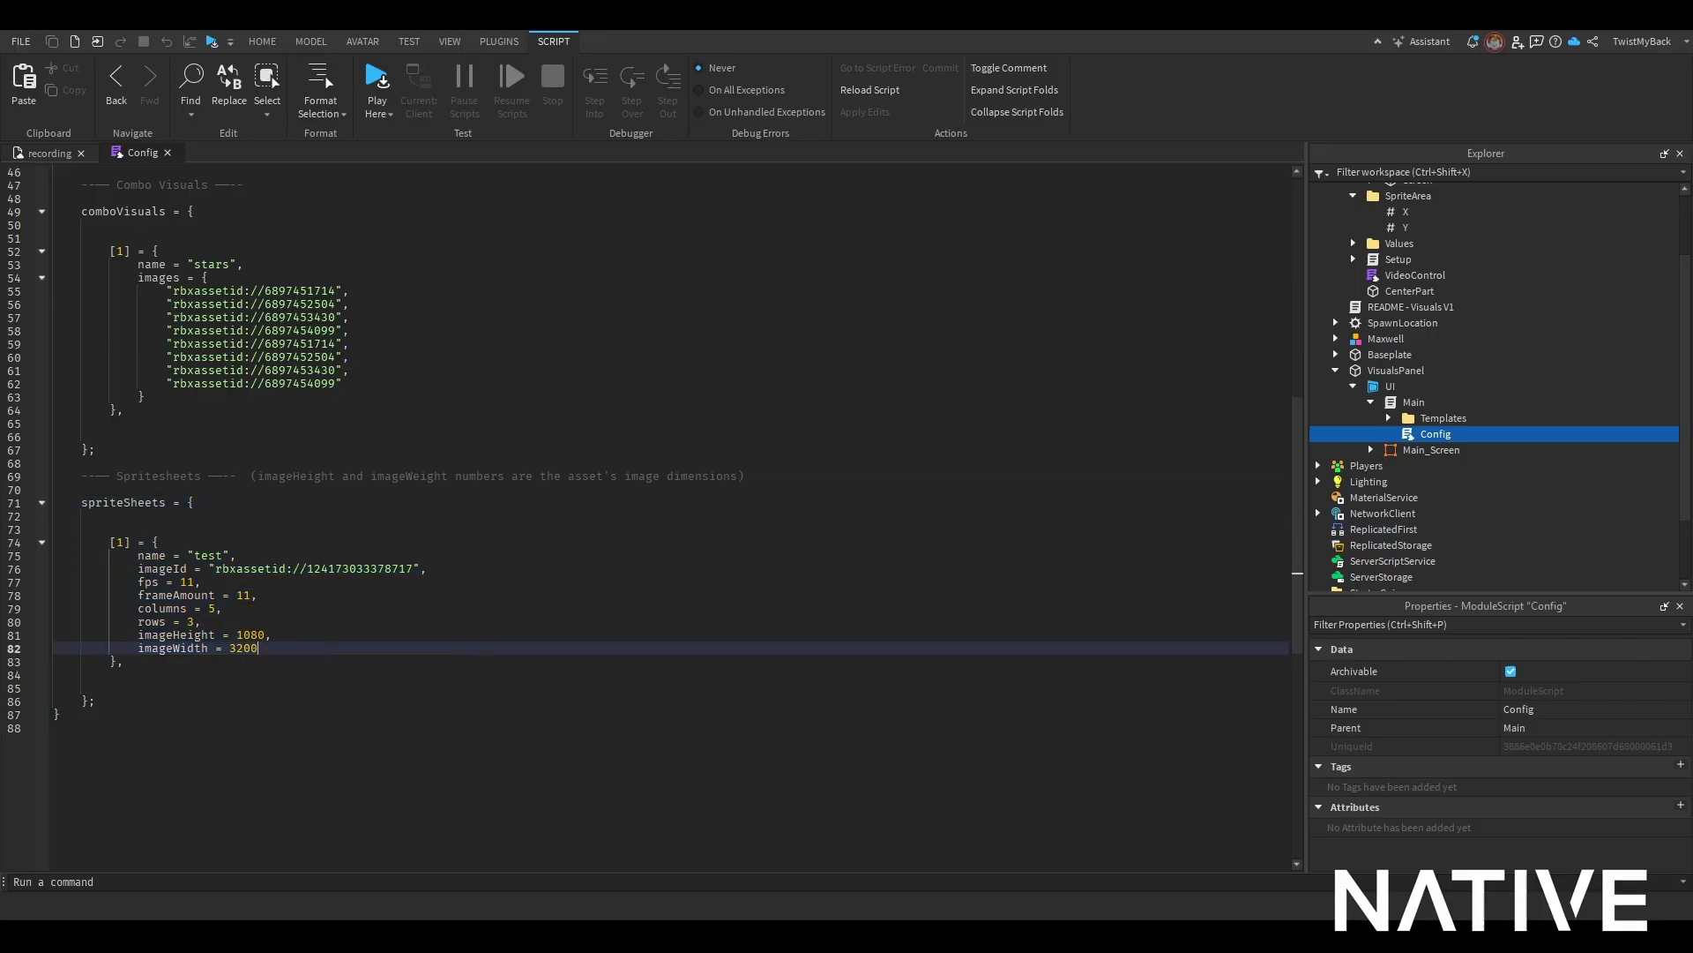
# Step: Close the Config script tab to return to the screen wall's 3D view
pyautogui.click(167, 152)
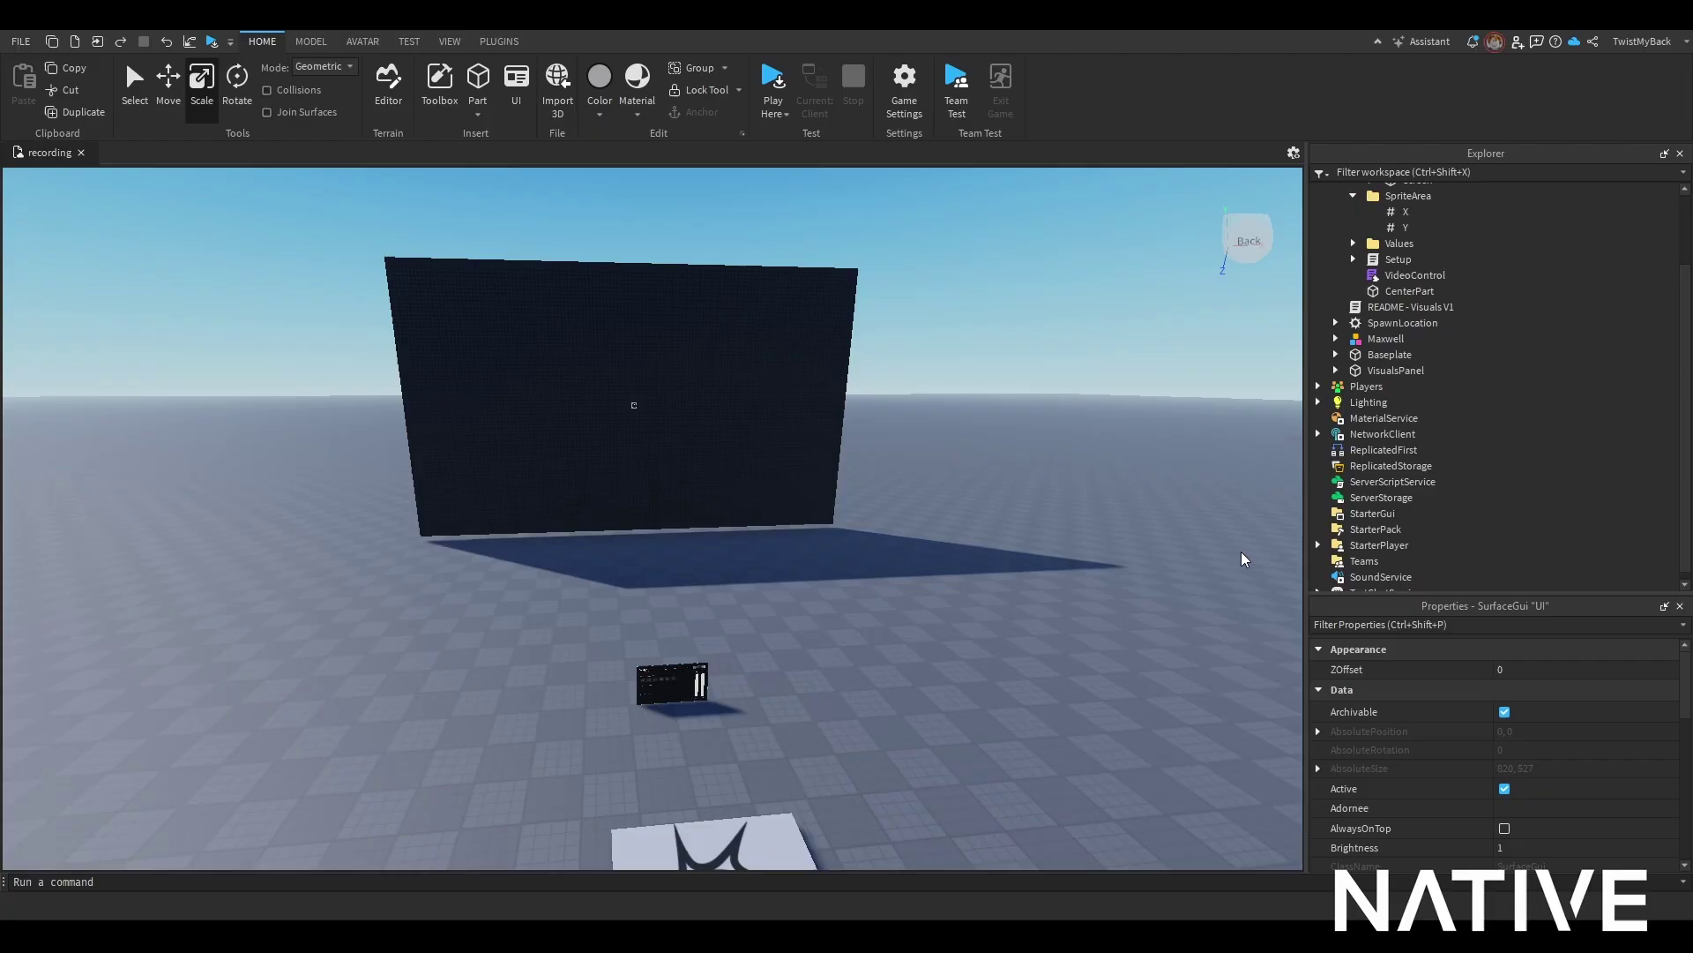